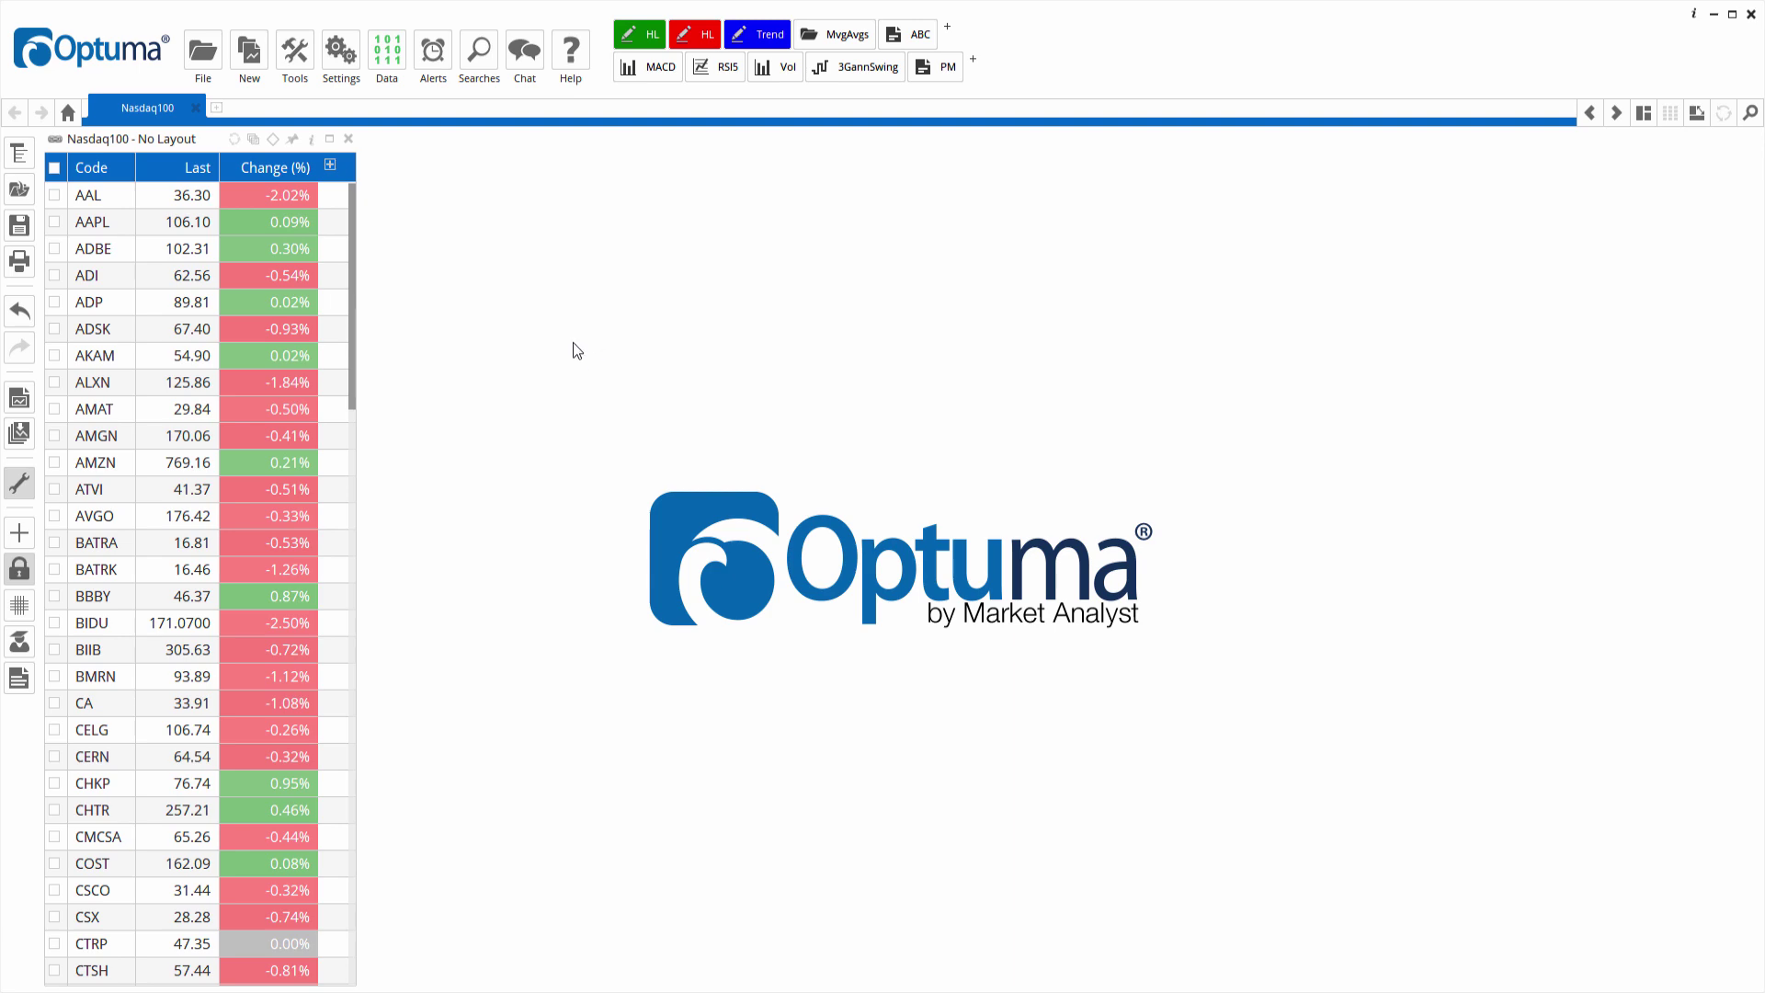
- Open a Relative Rotation Graph of the Nasdaq100 watch list, 1 Day against the S&P 500
left_click(254, 139)
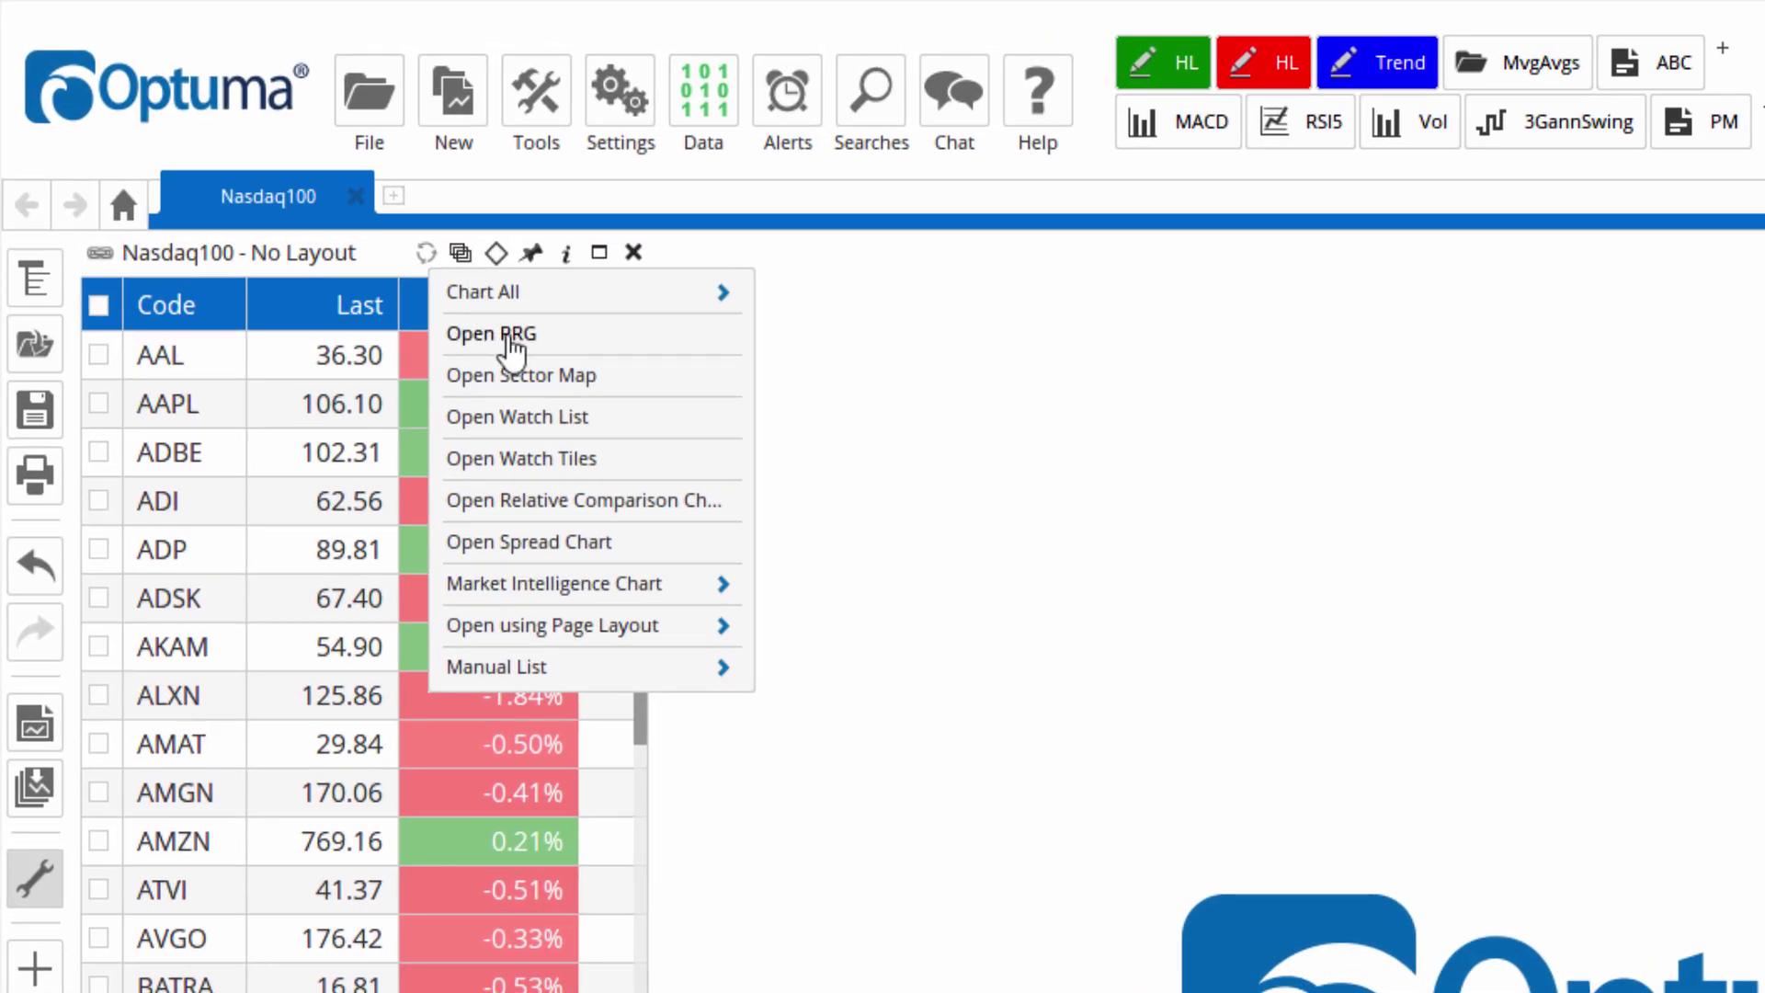
left_click(508, 340)
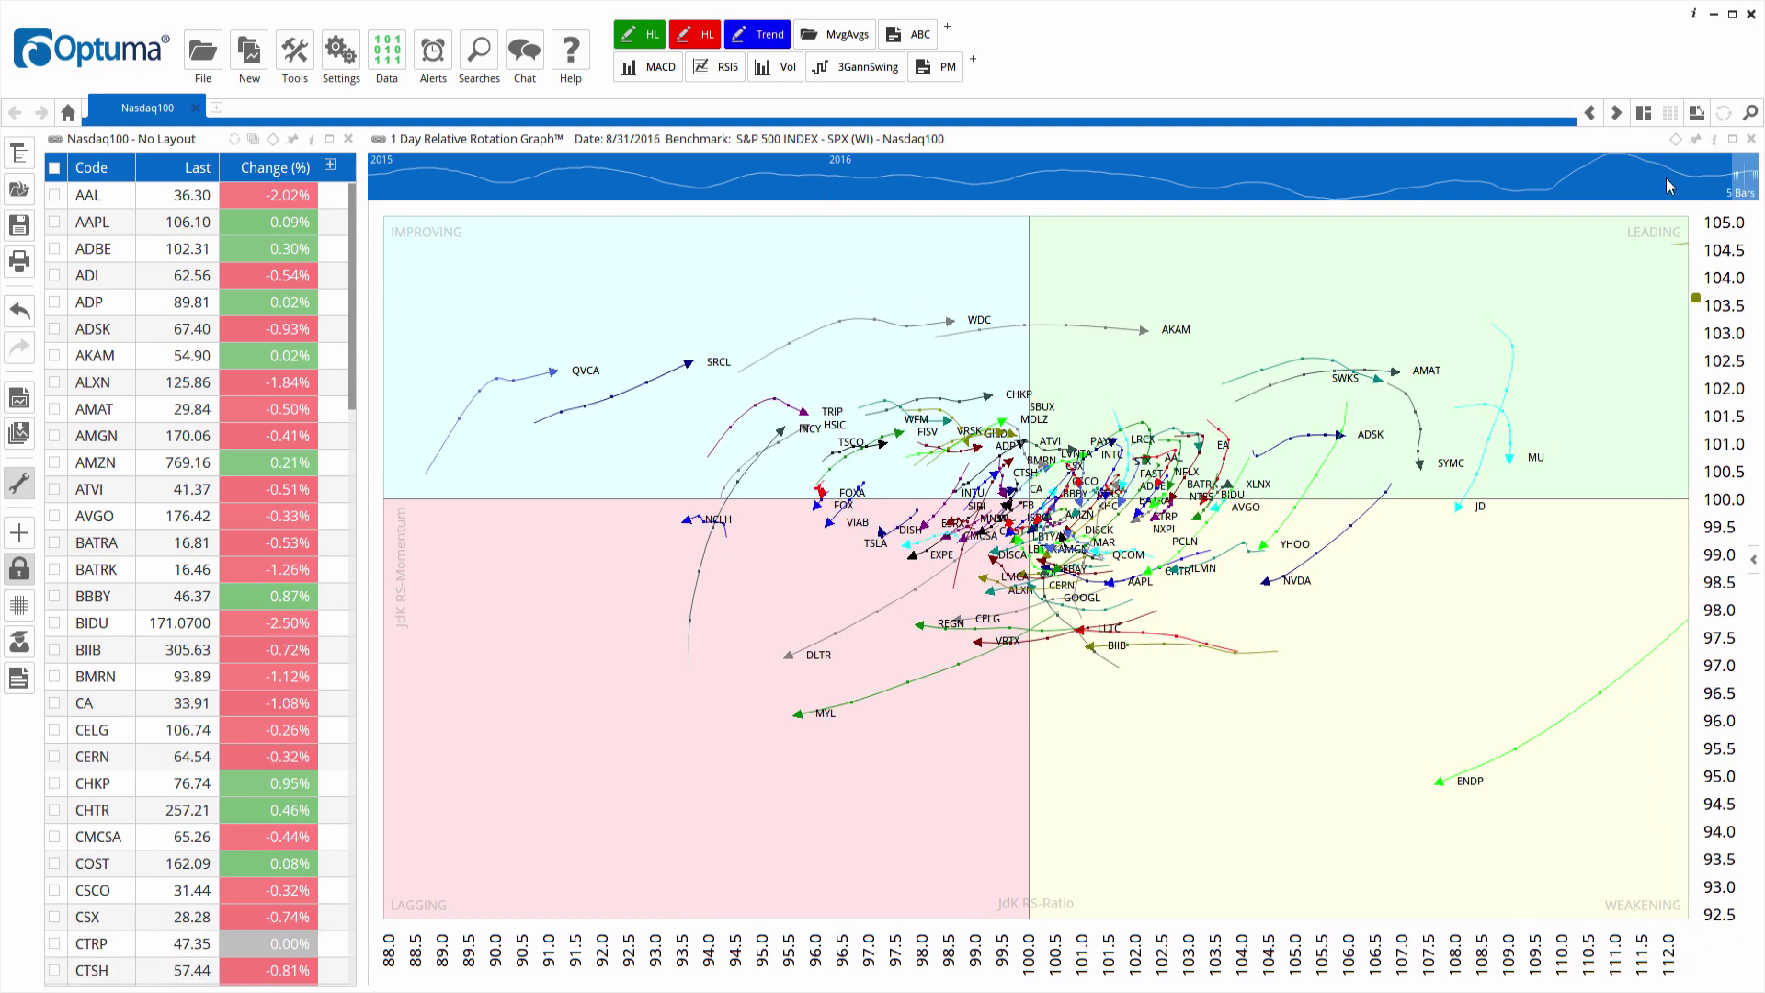
- Shift the RRG tail window, then widen the watch list panel past the Change (%) column
mouse_move(1743, 175)
left_mouse_down()
mouse_move(1576, 189)
mouse_move(1749, 203)
left_mouse_up()
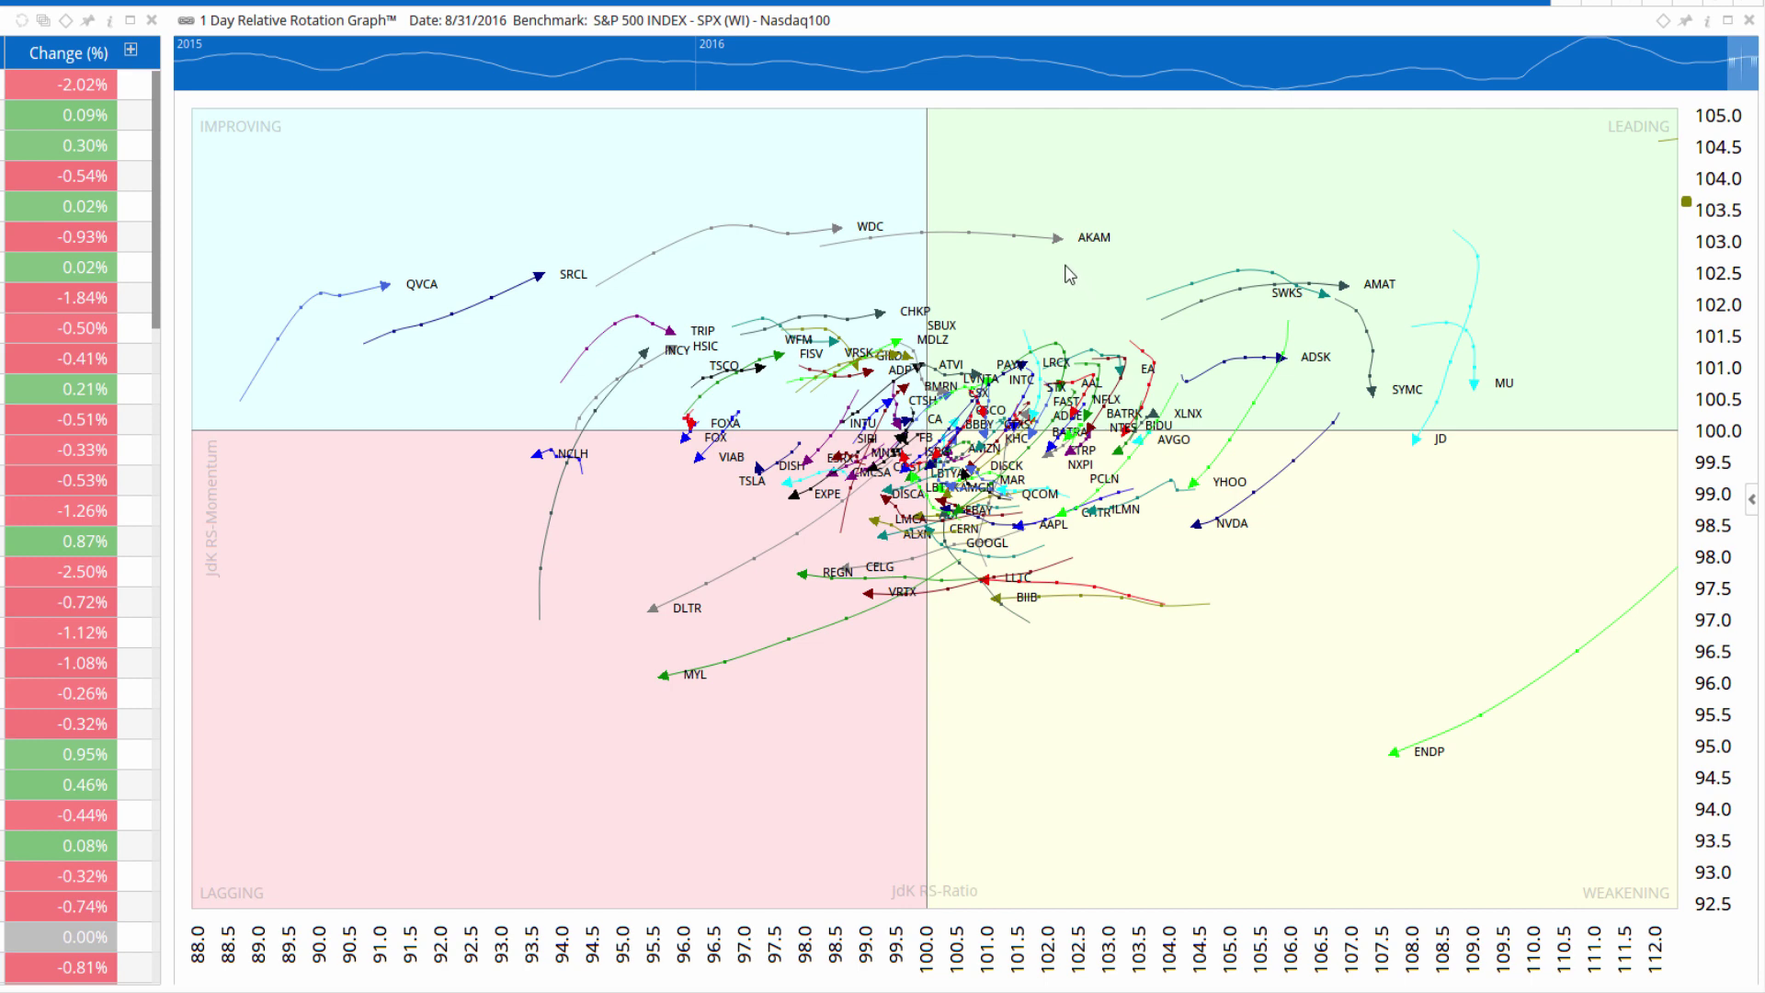
mouse_move(1060, 250)
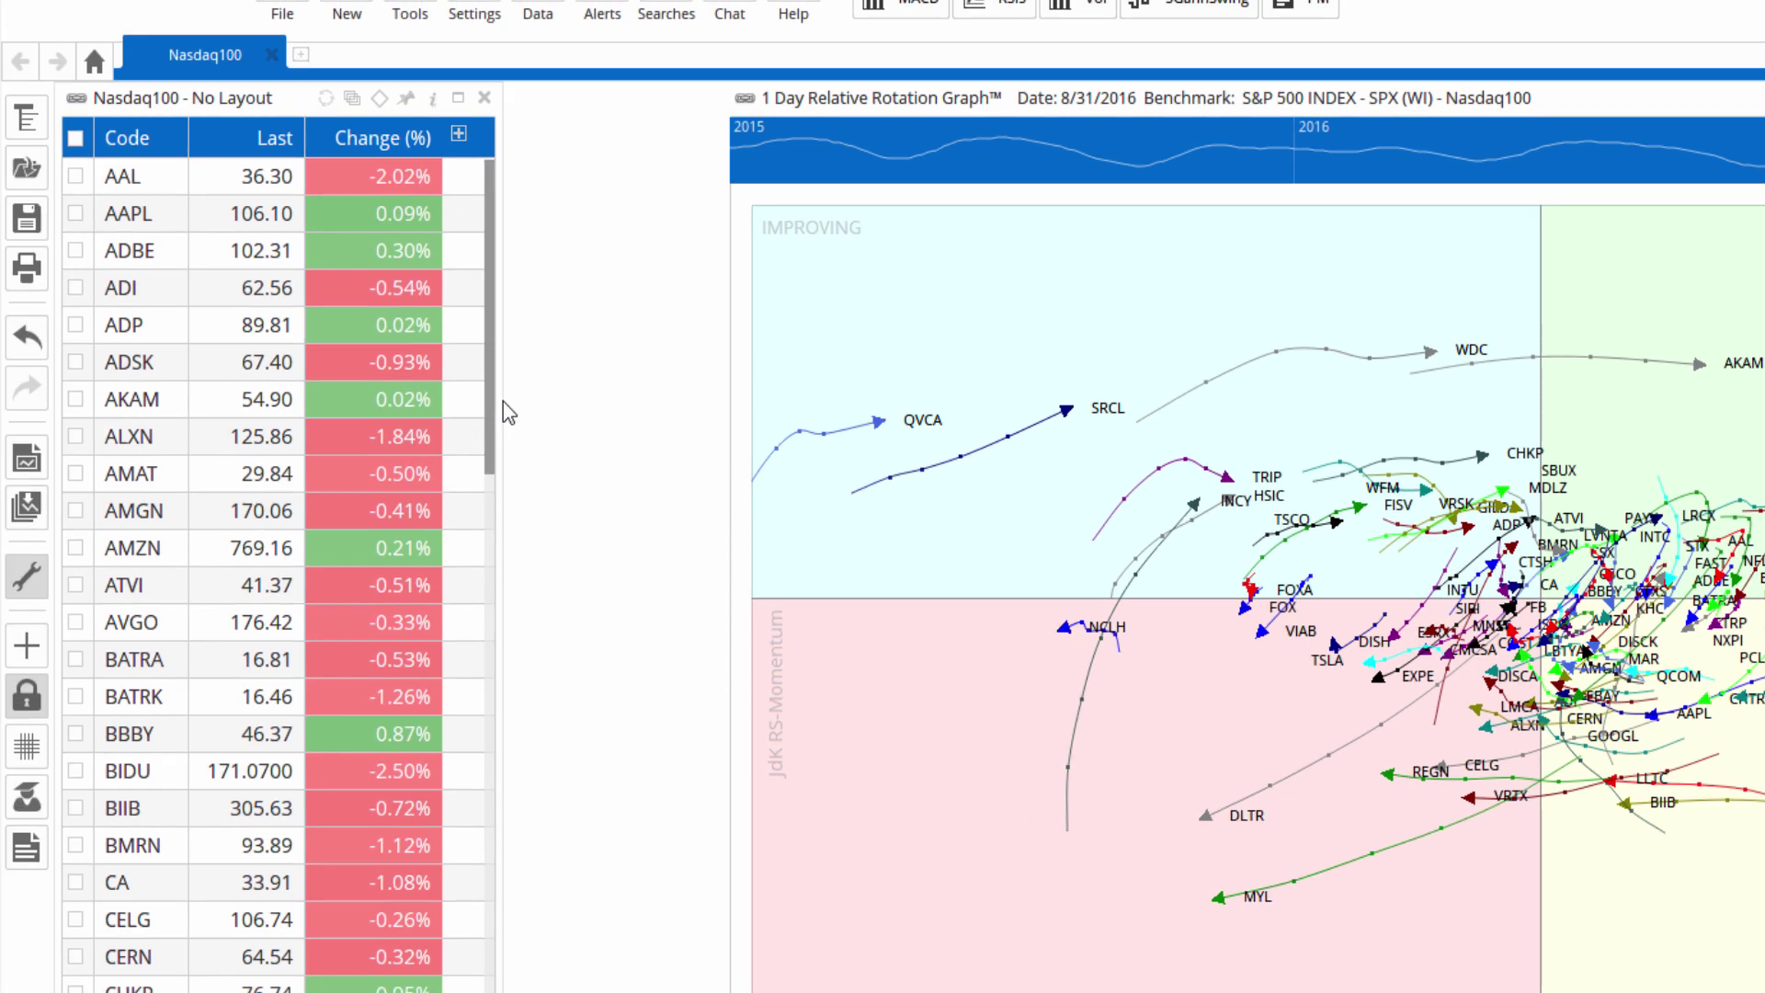
left_click_drag(497, 406, 681, 402)
- Start a new Script Column for the watch list in the Add Analysis Column editor
left_click(459, 136)
left_click(493, 159)
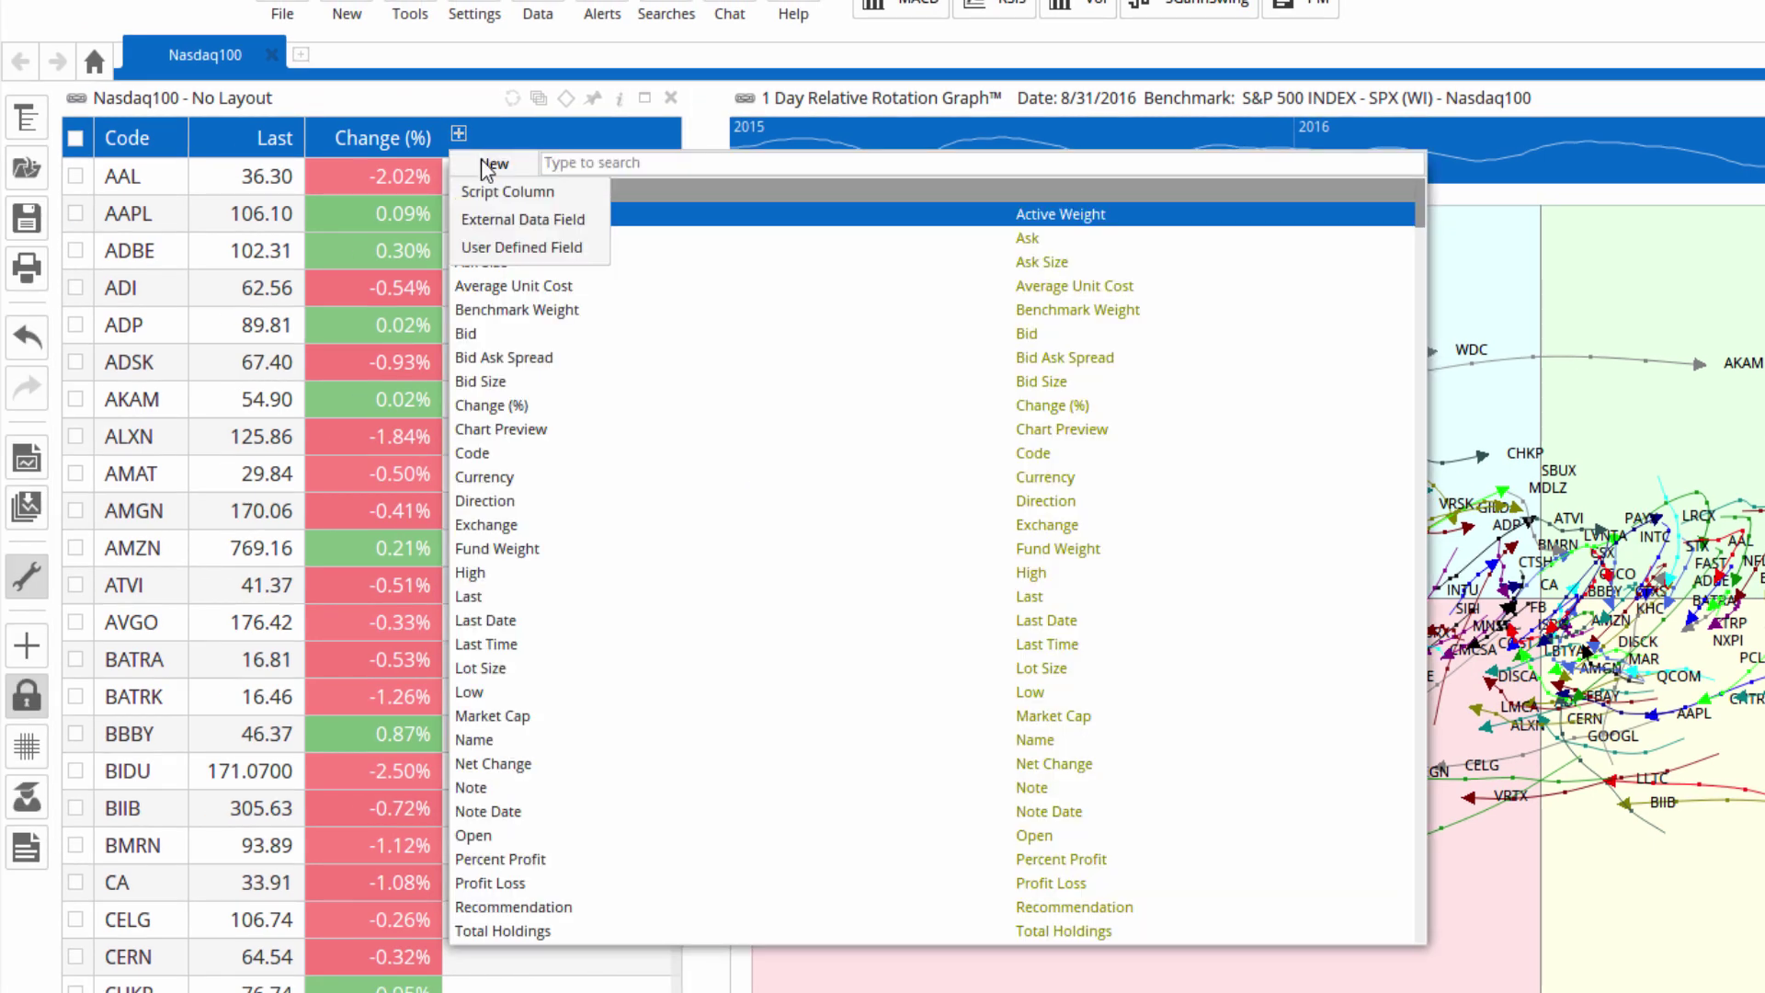
left_click(514, 189)
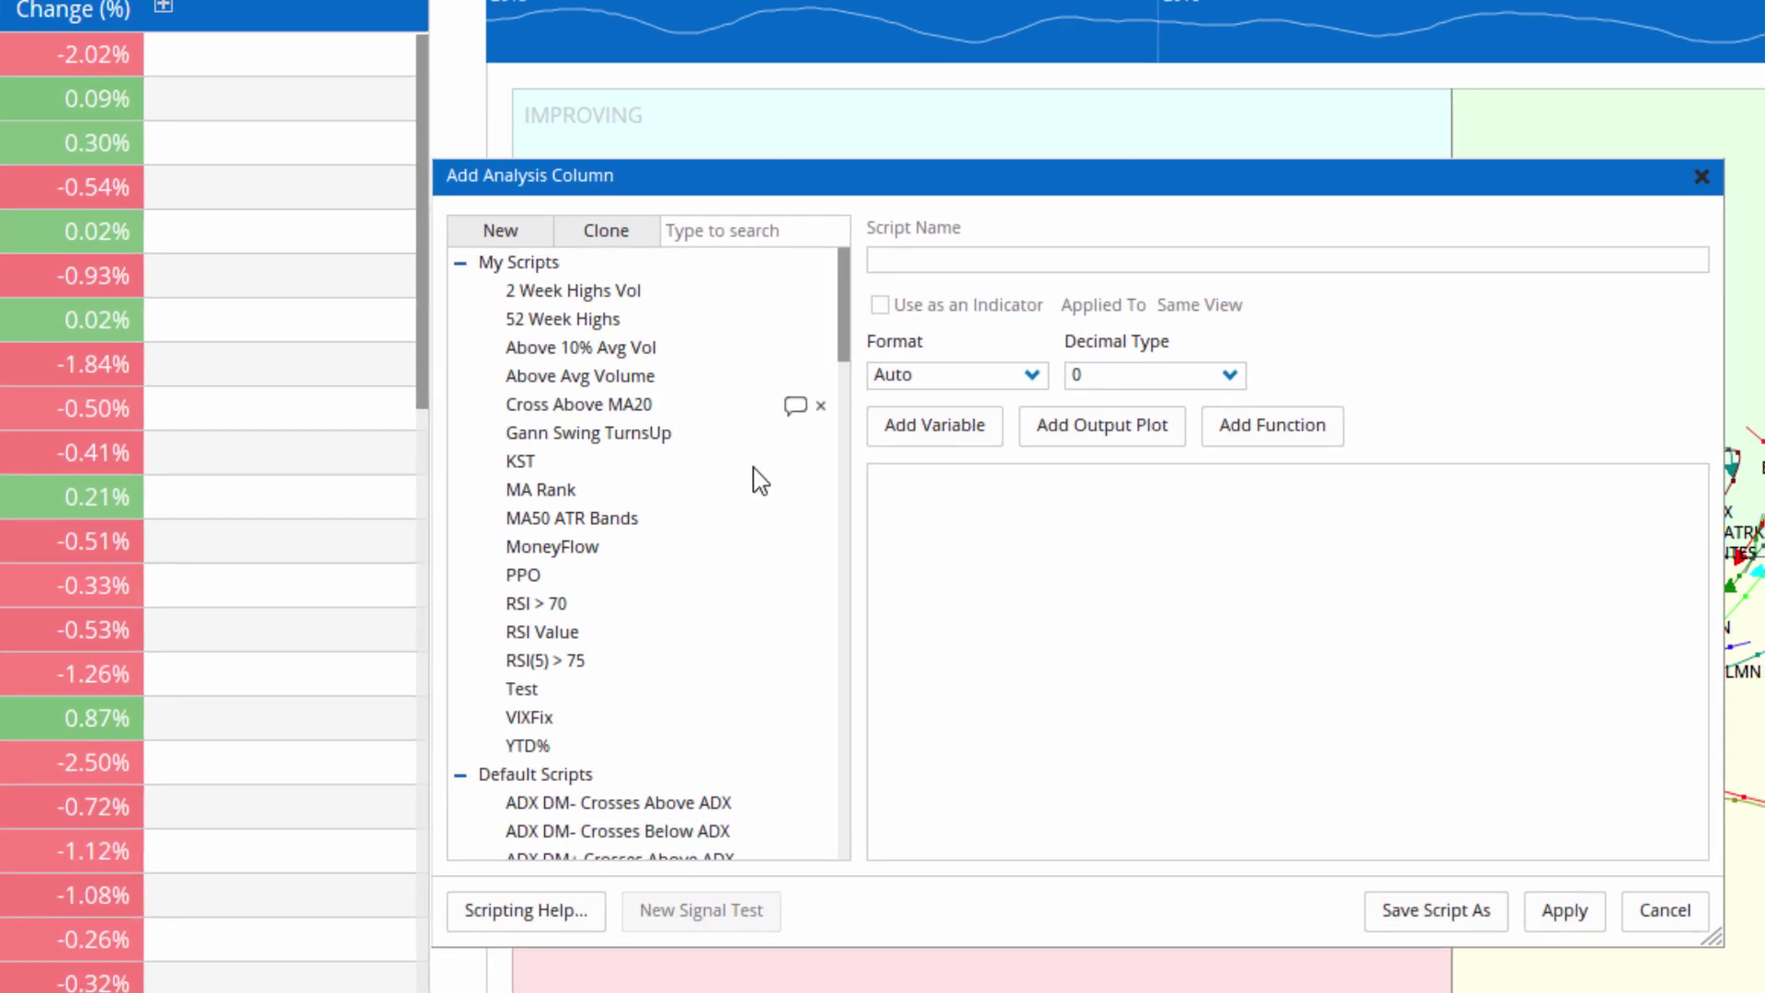
left_click(996, 546)
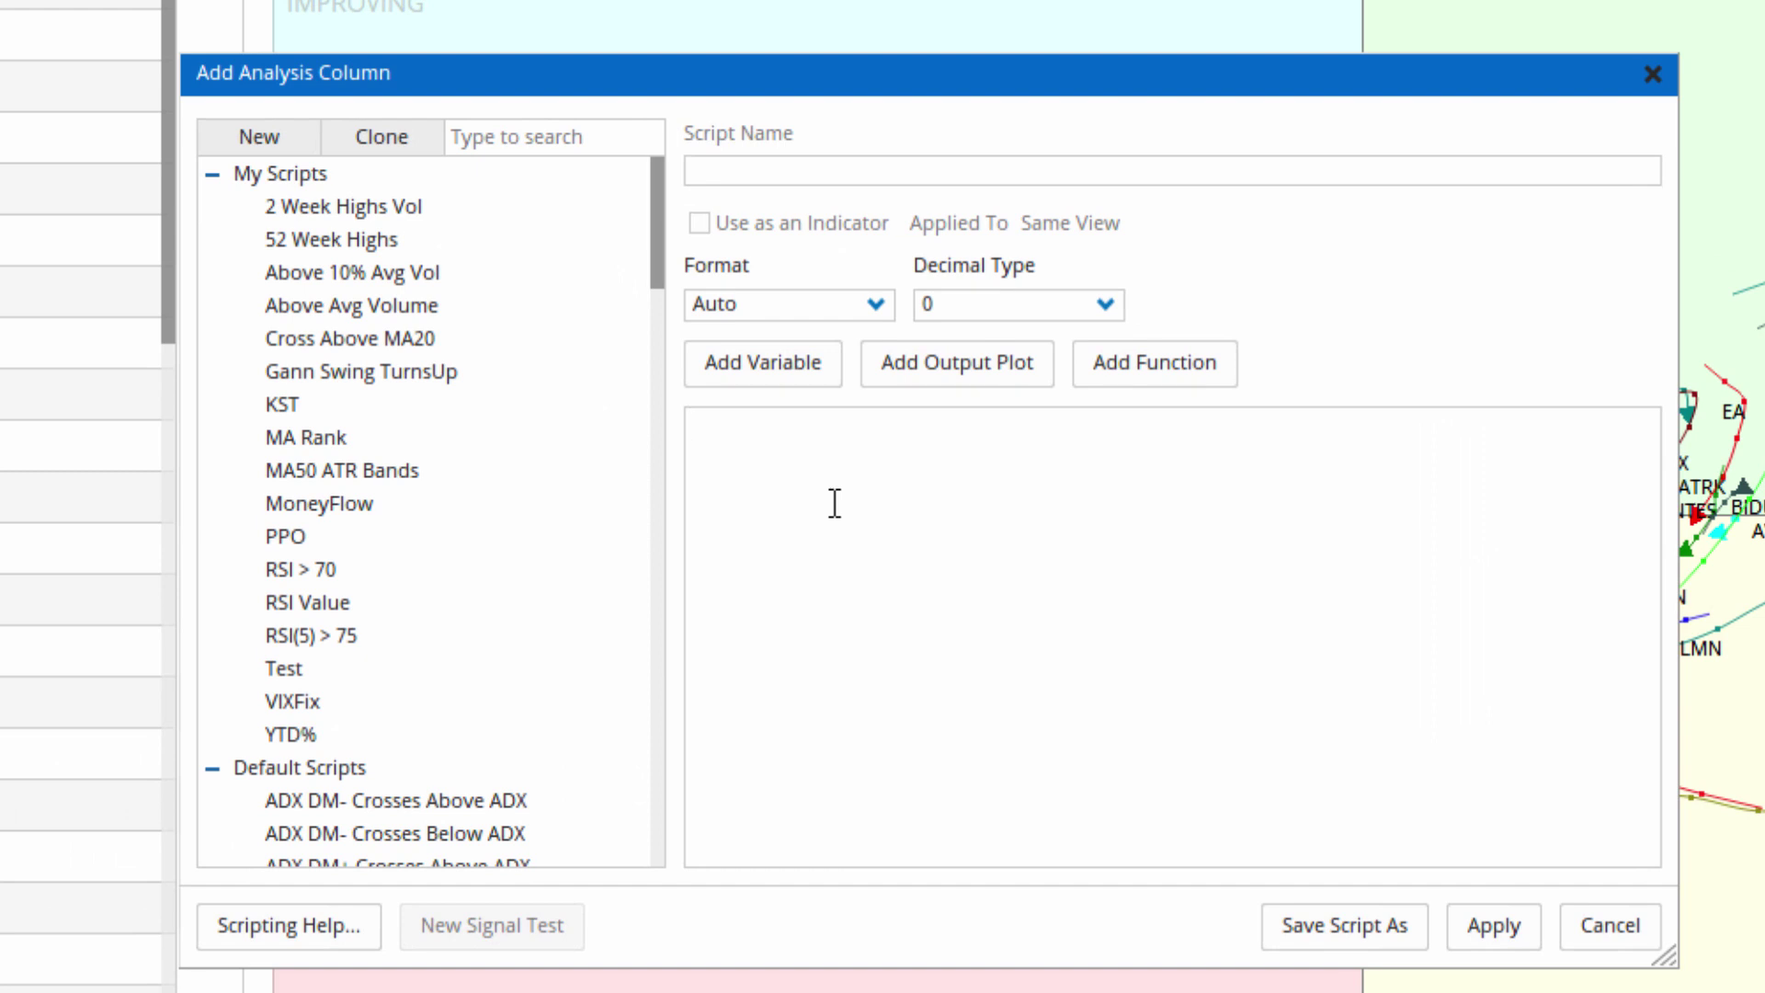
- Replace the mistaken 'rrg' text with the script JDKRS().Quadrant and review its RRG Lines settings
type("rrg")
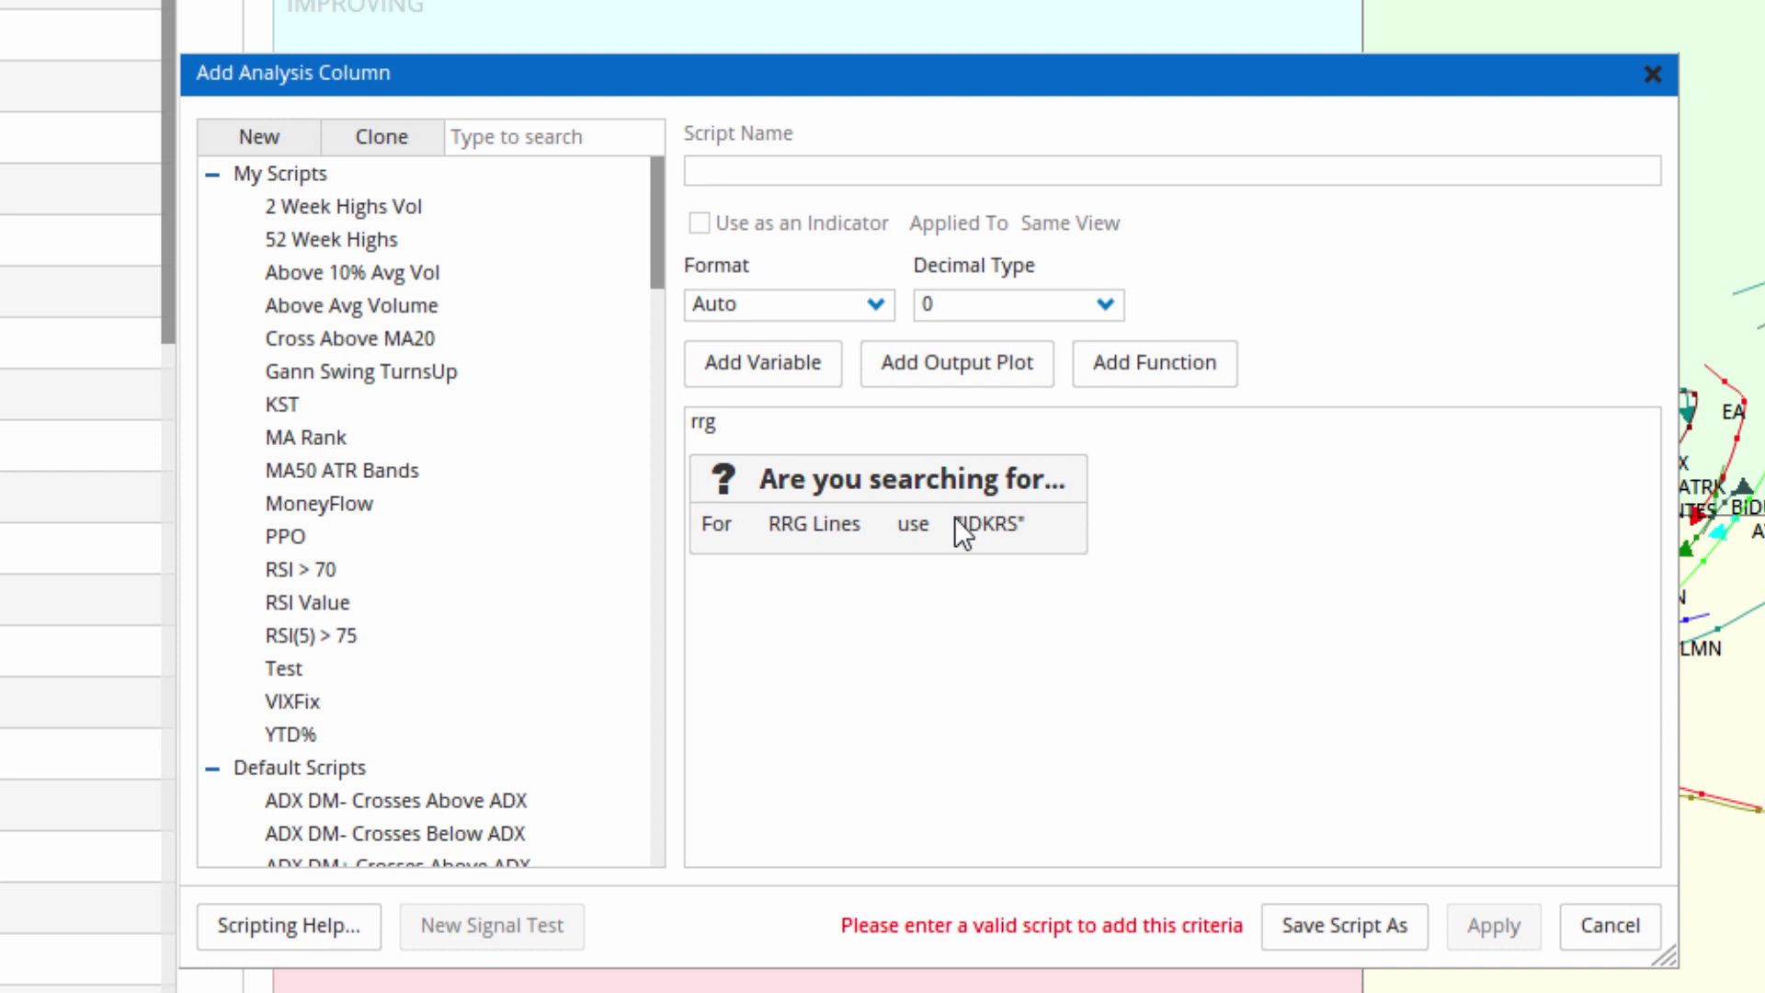
key("ctrl+a")
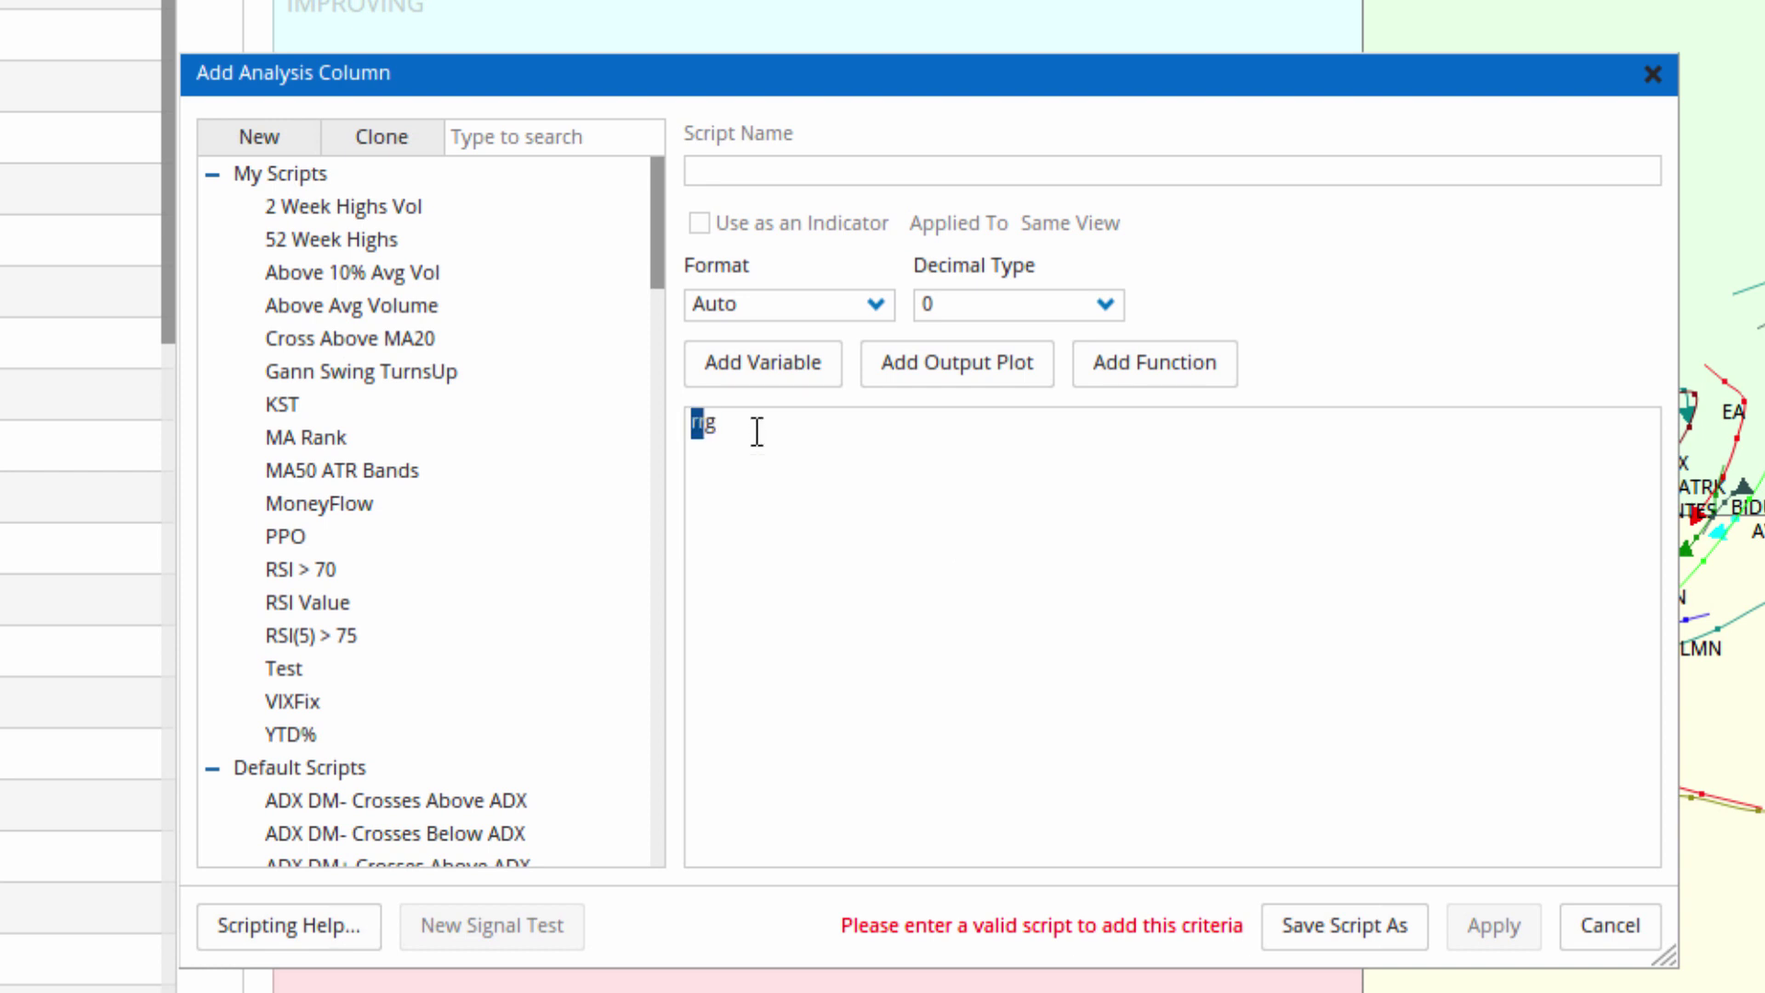
key("BackSpace")
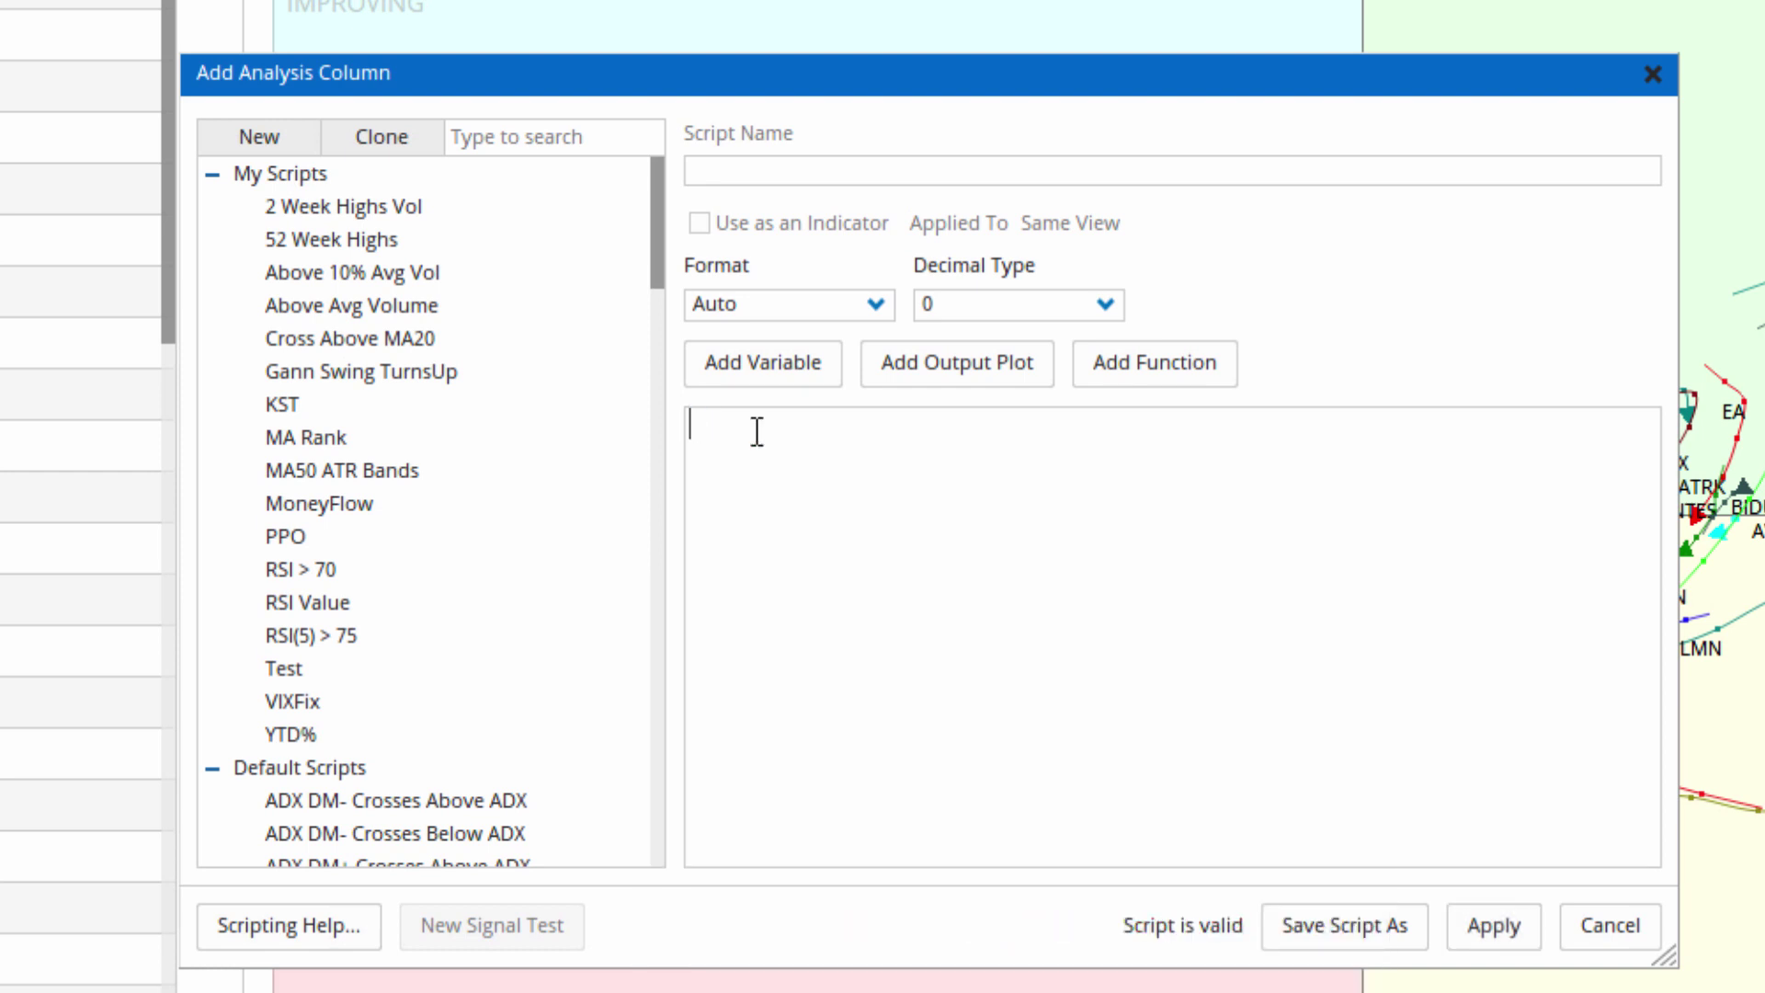
type("jdk")
key("Return")
type(".")
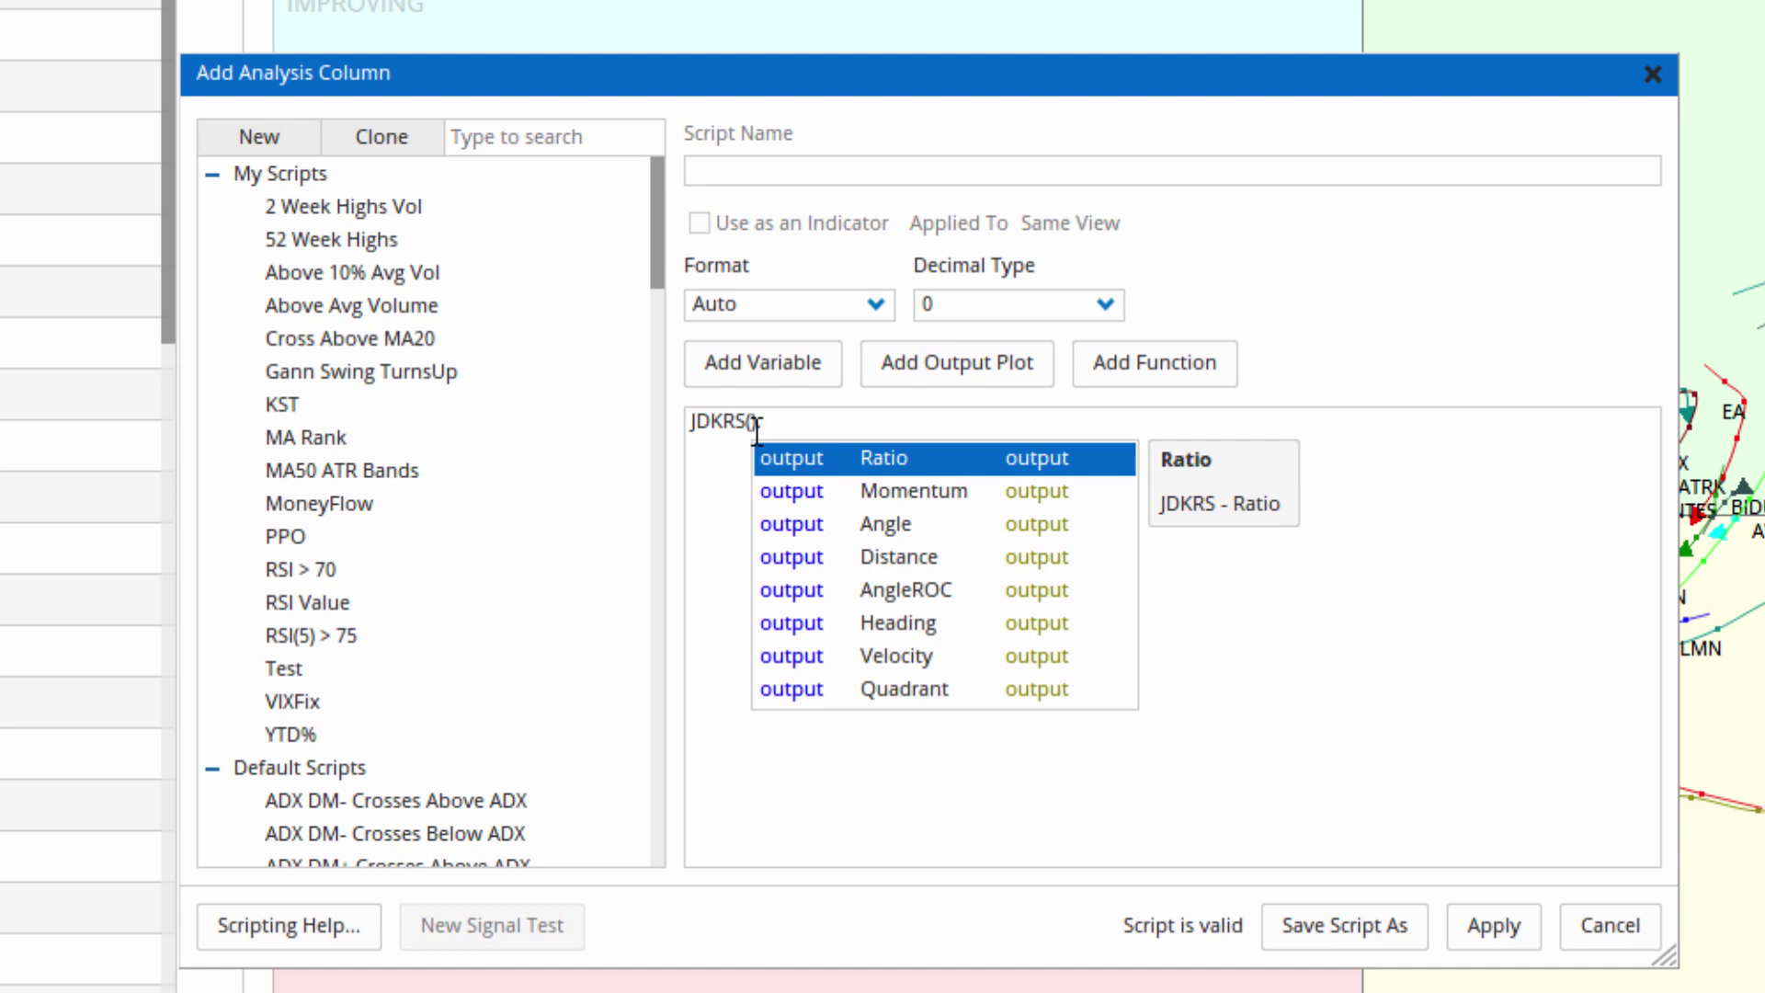
left_click(896, 691)
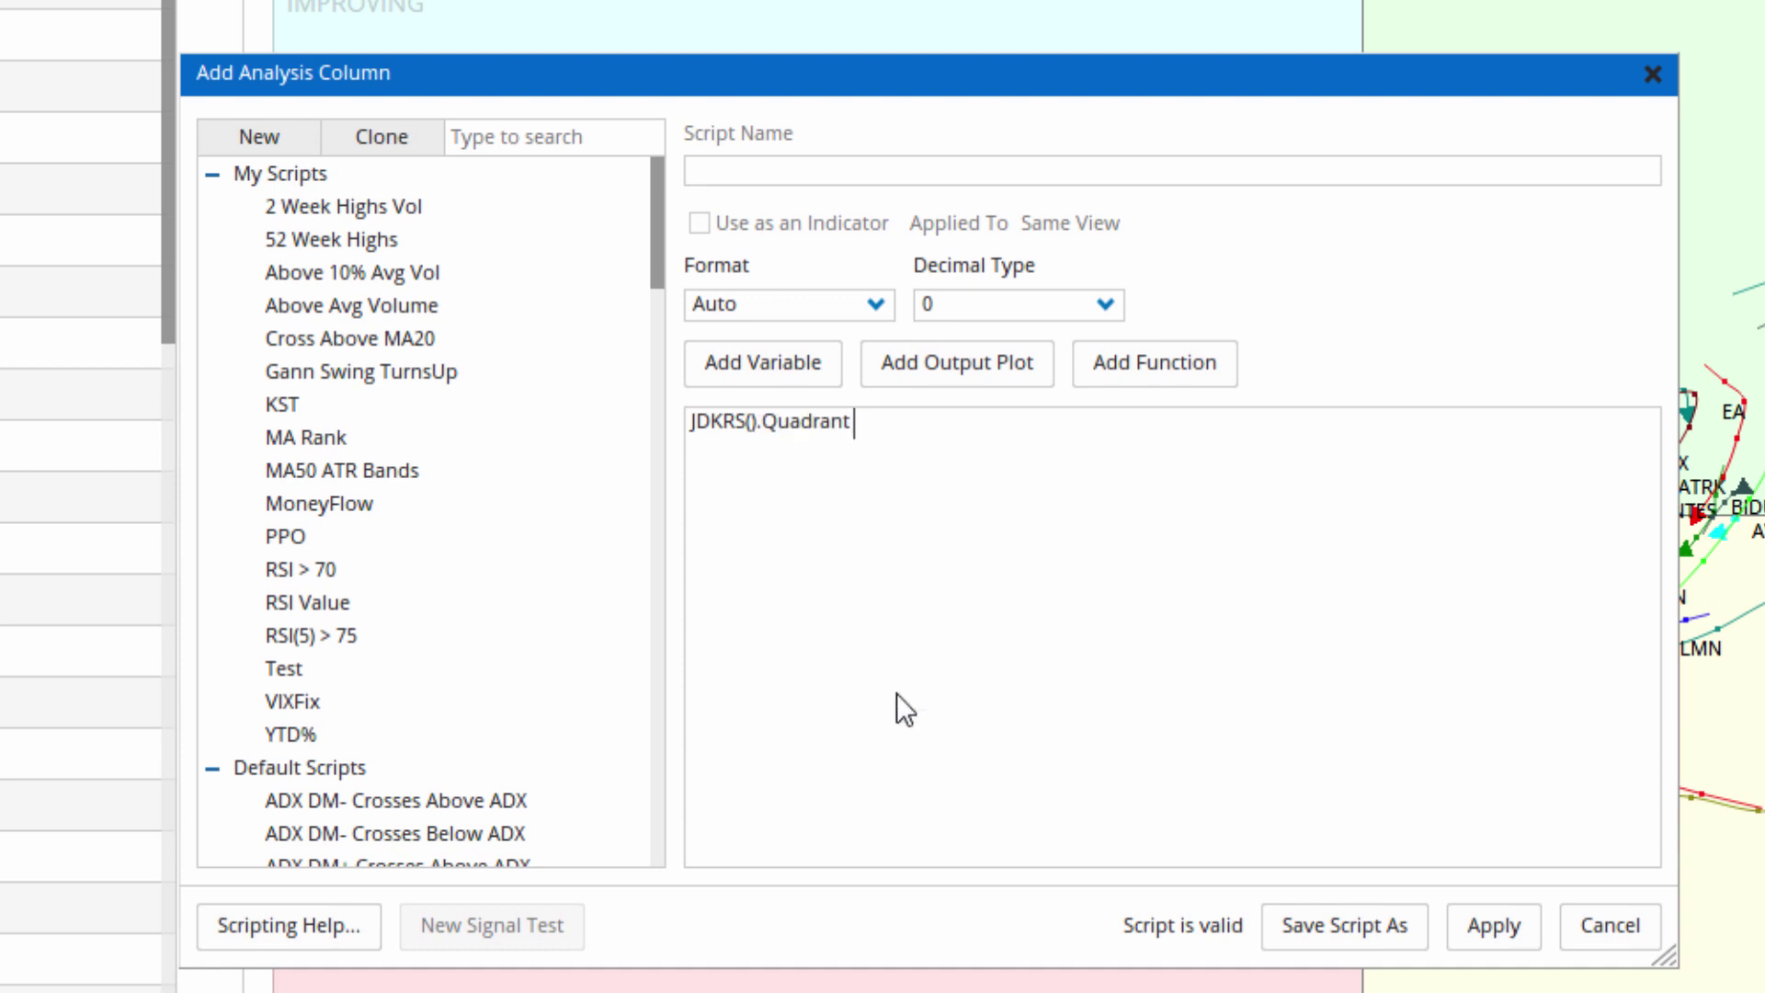
left_click(747, 426)
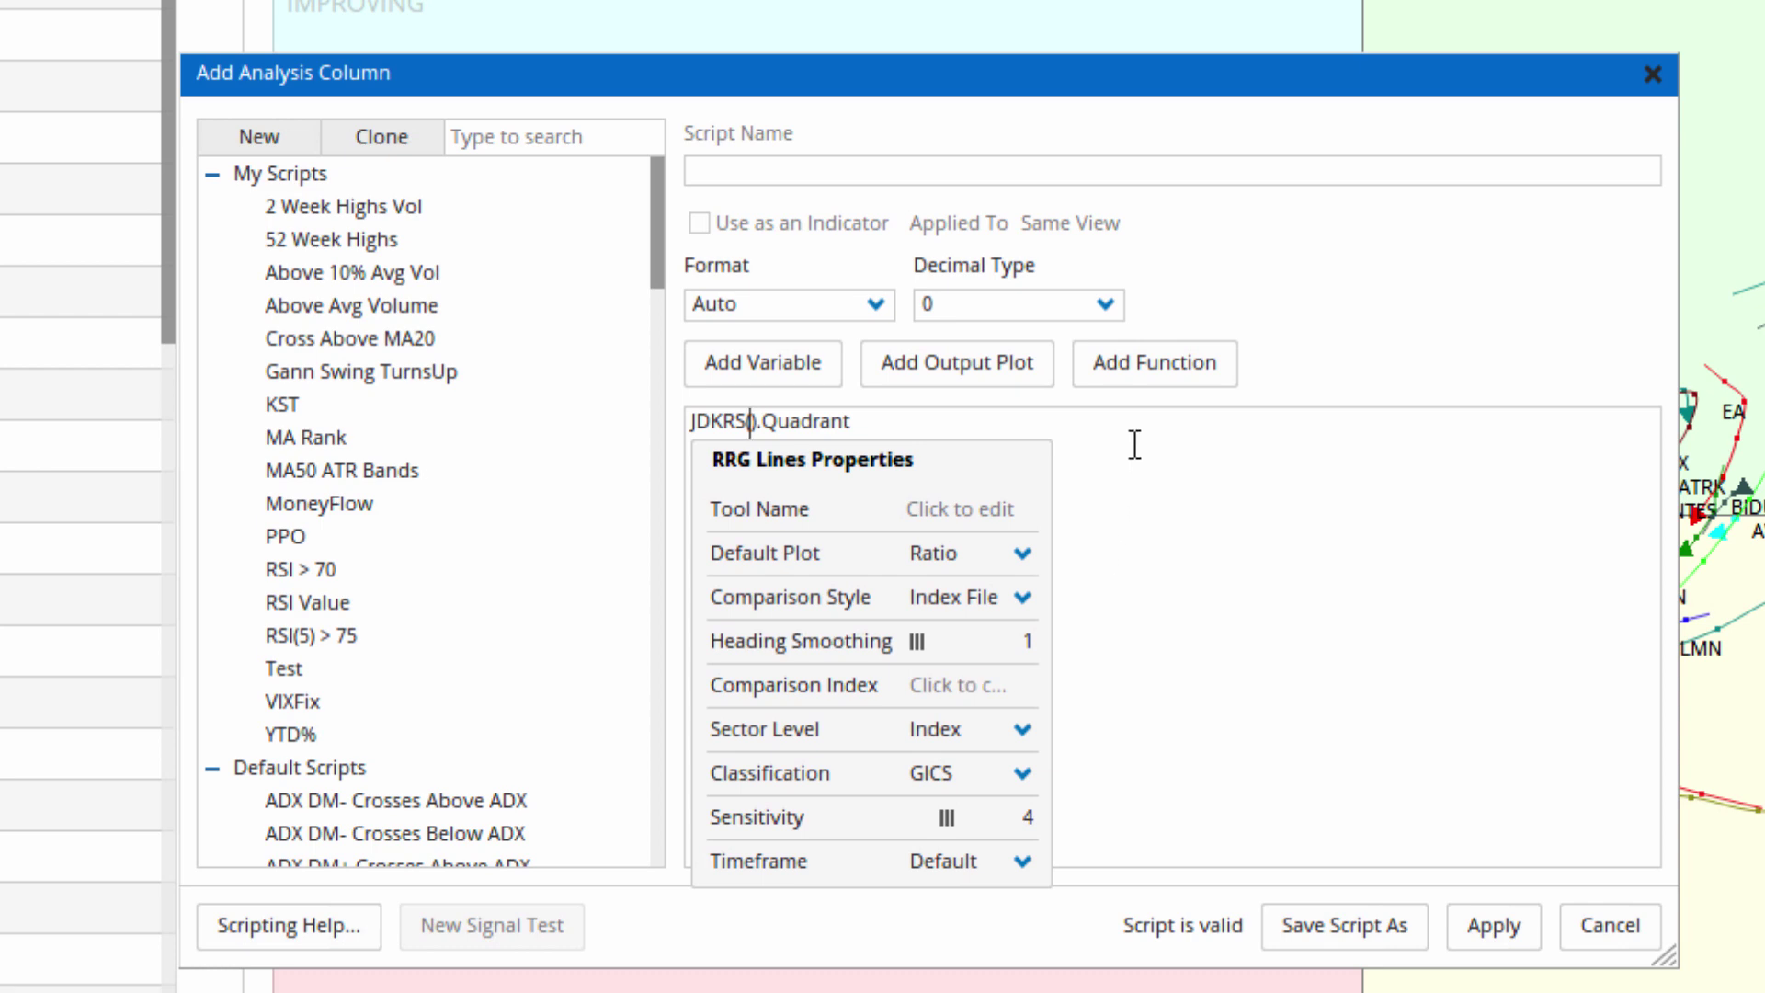
left_click(1135, 445)
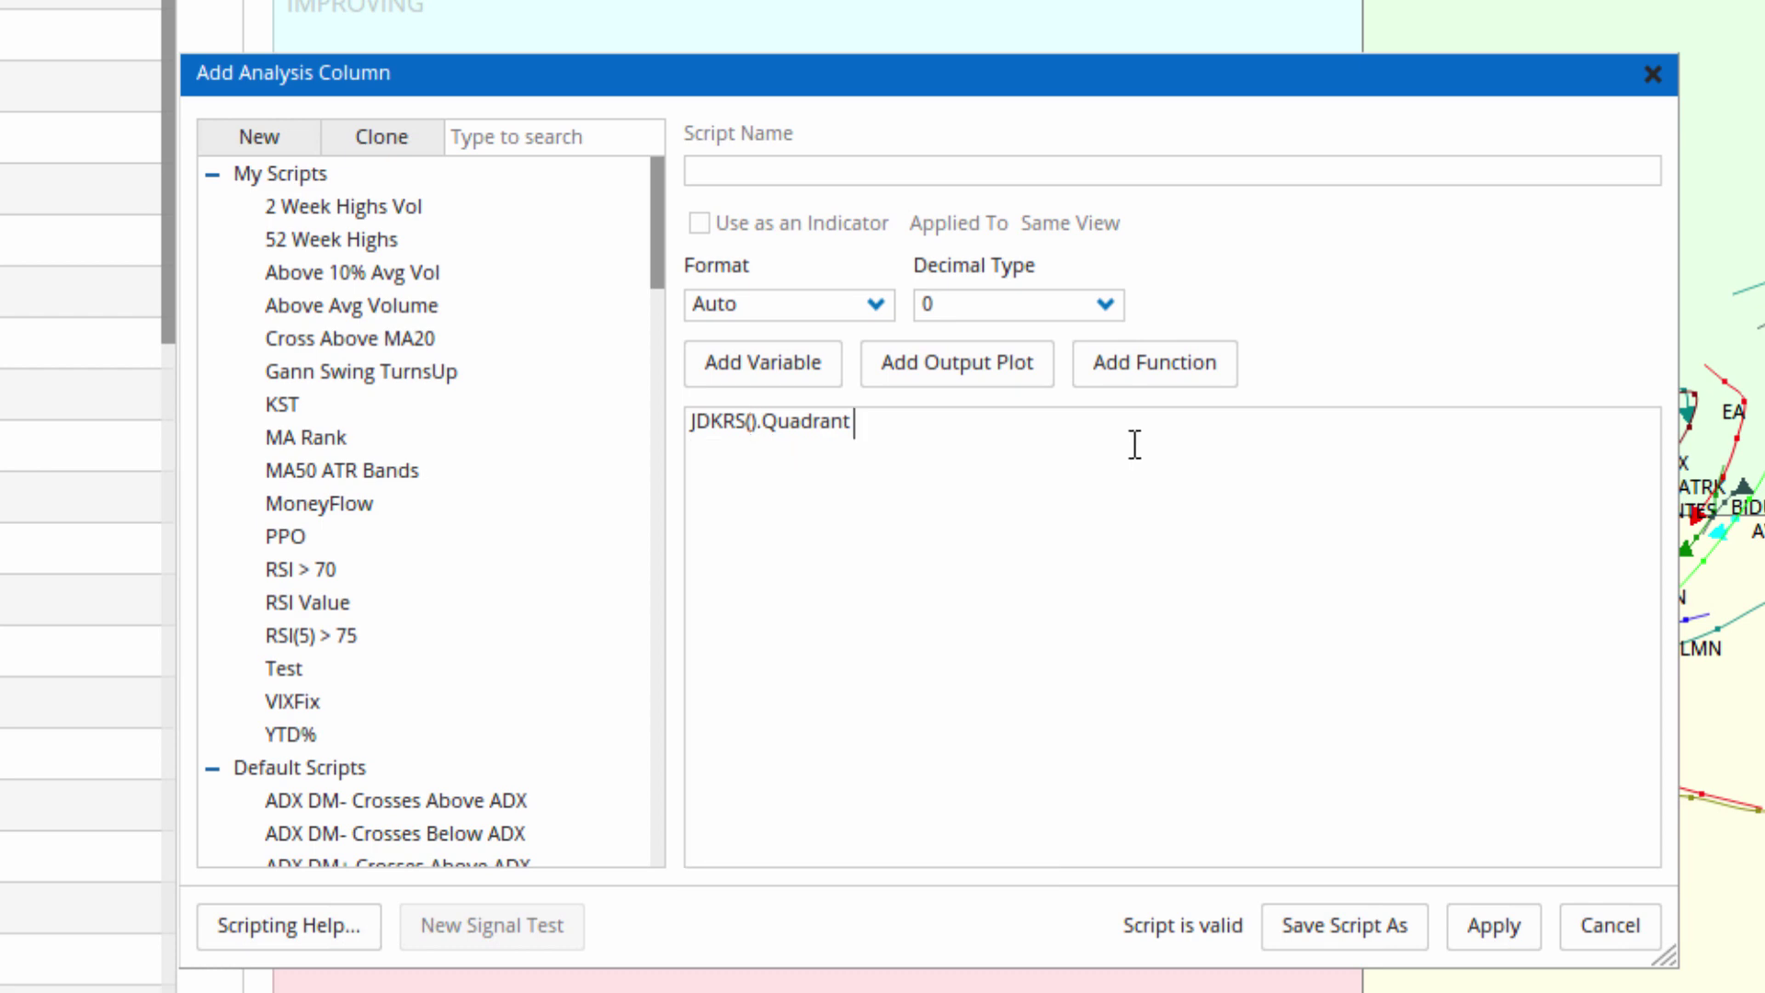
- Apply the JDKRS().Quadrant column, labelling stocks Leading, Weakening, Lagging or Improving
left_click(1491, 925)
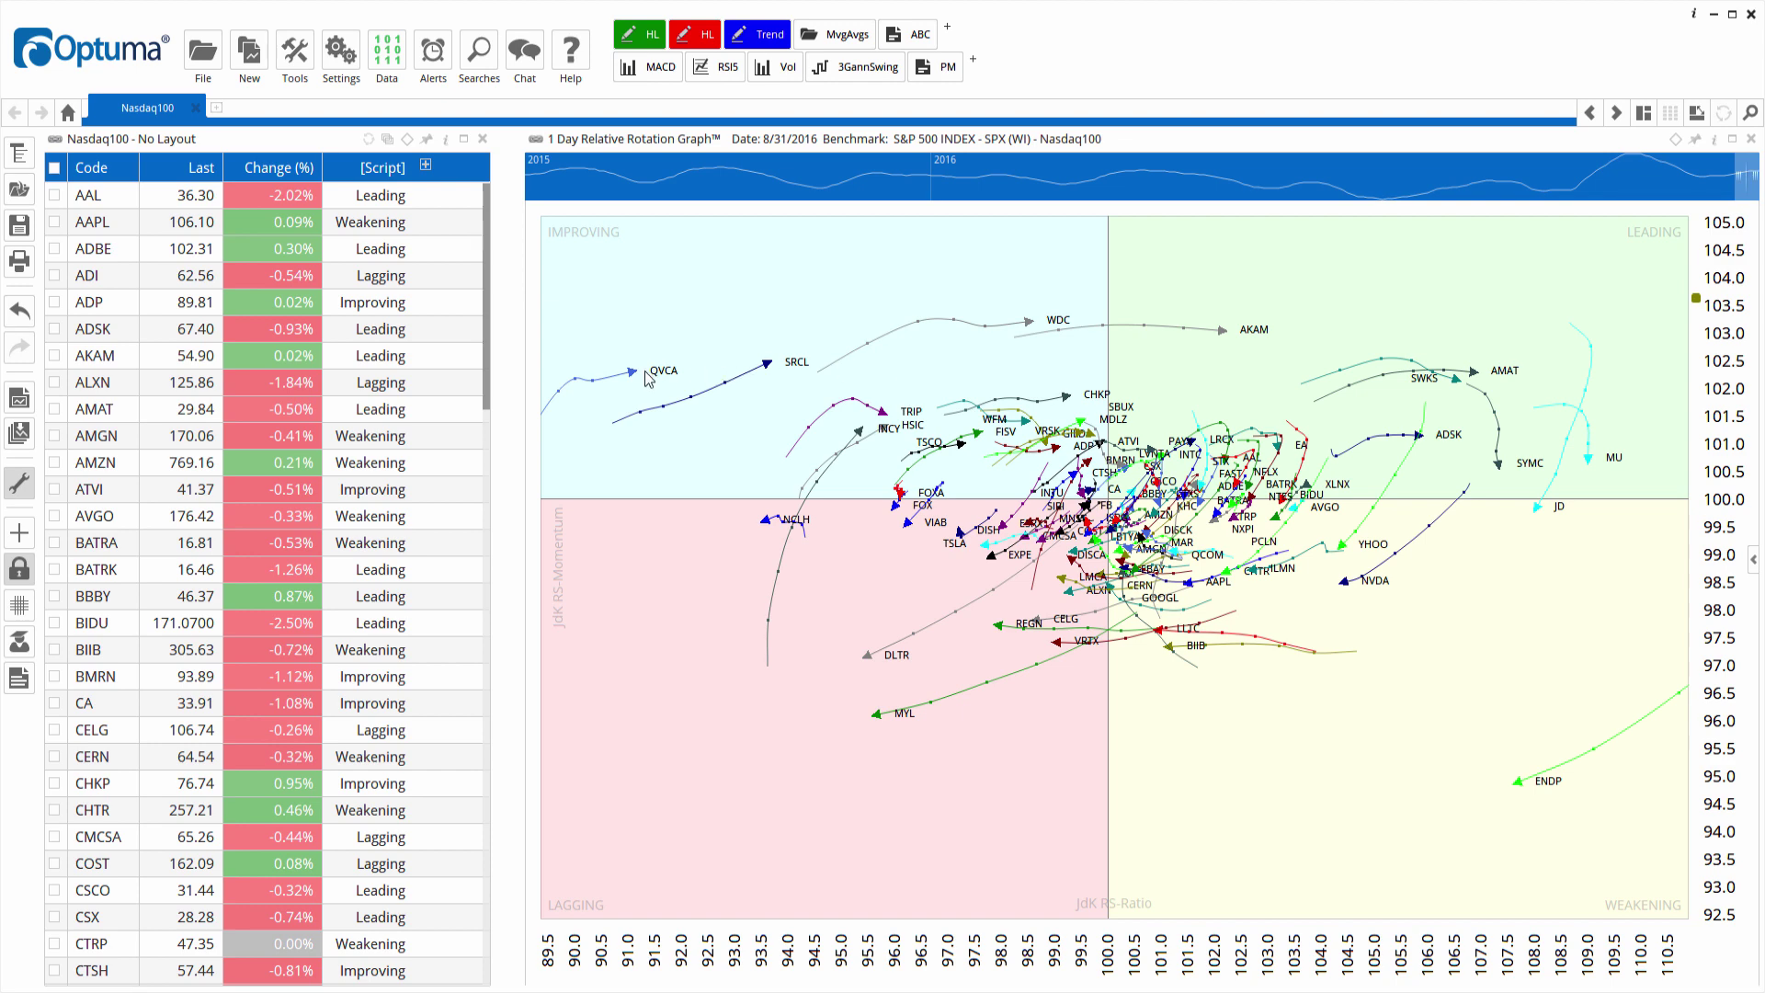
mouse_move(1079, 342)
- Change the Relative Rotation Graph's periodicity from daily to 1 Week
mouse_move(1225, 341)
left_click(561, 150)
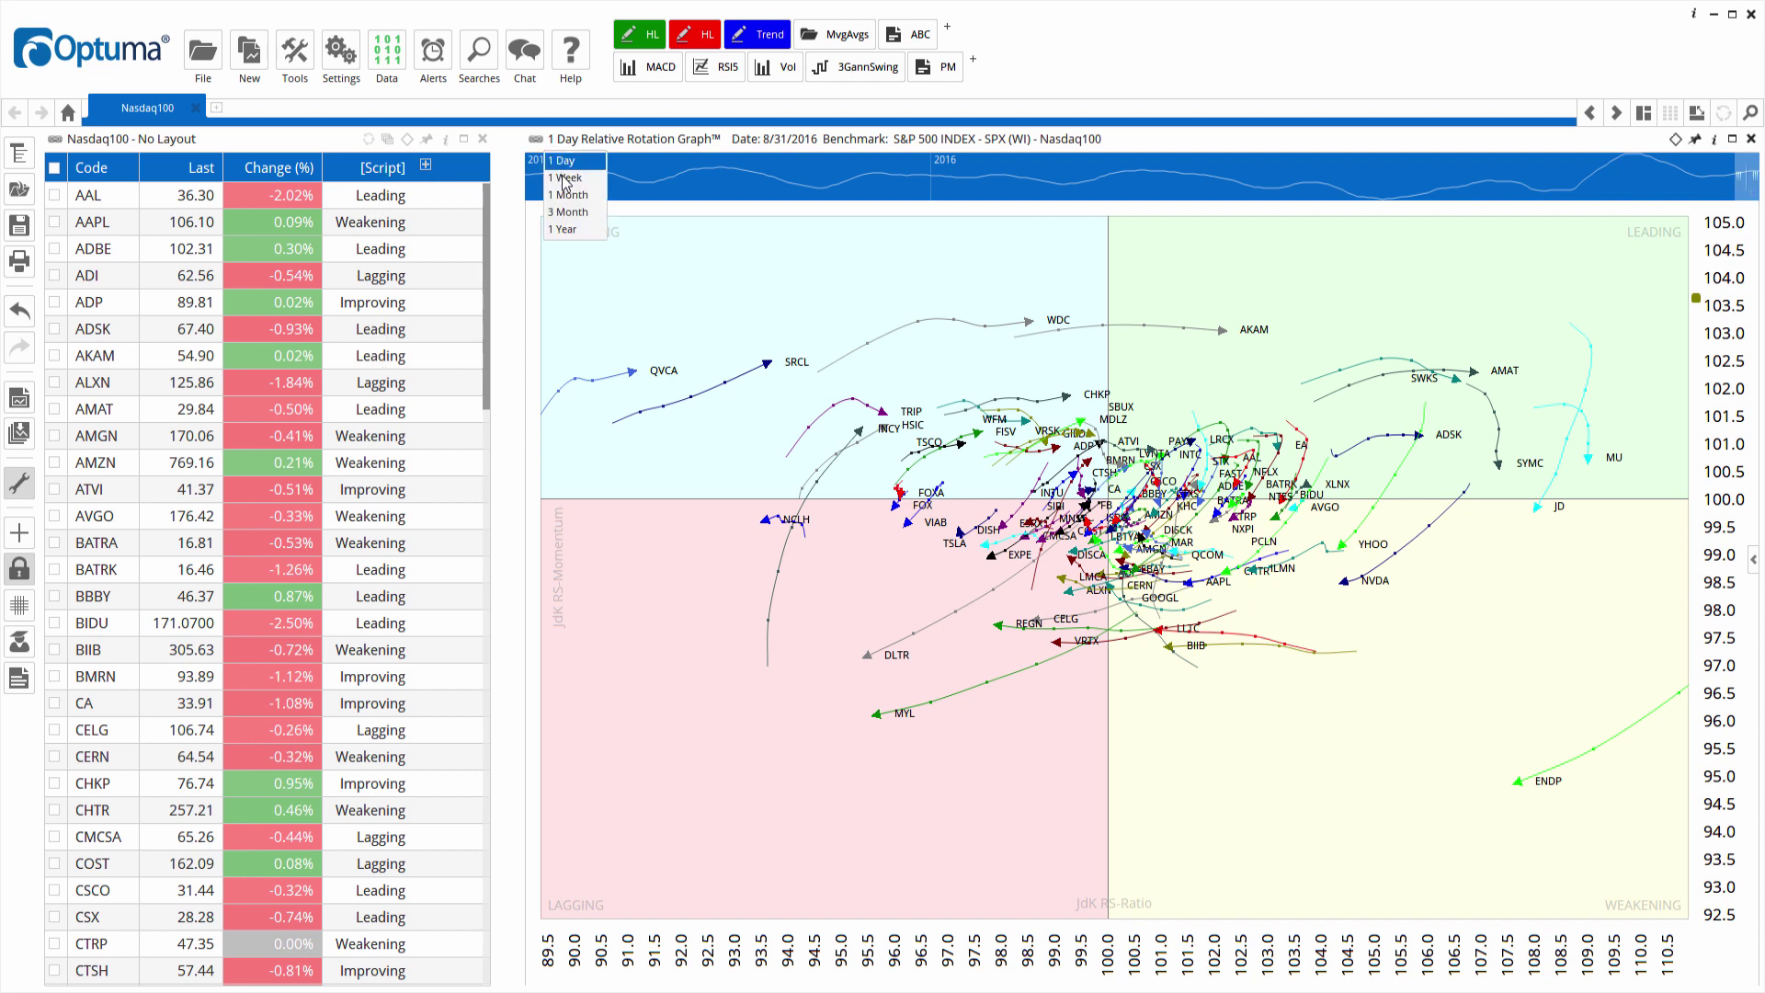
left_click(566, 184)
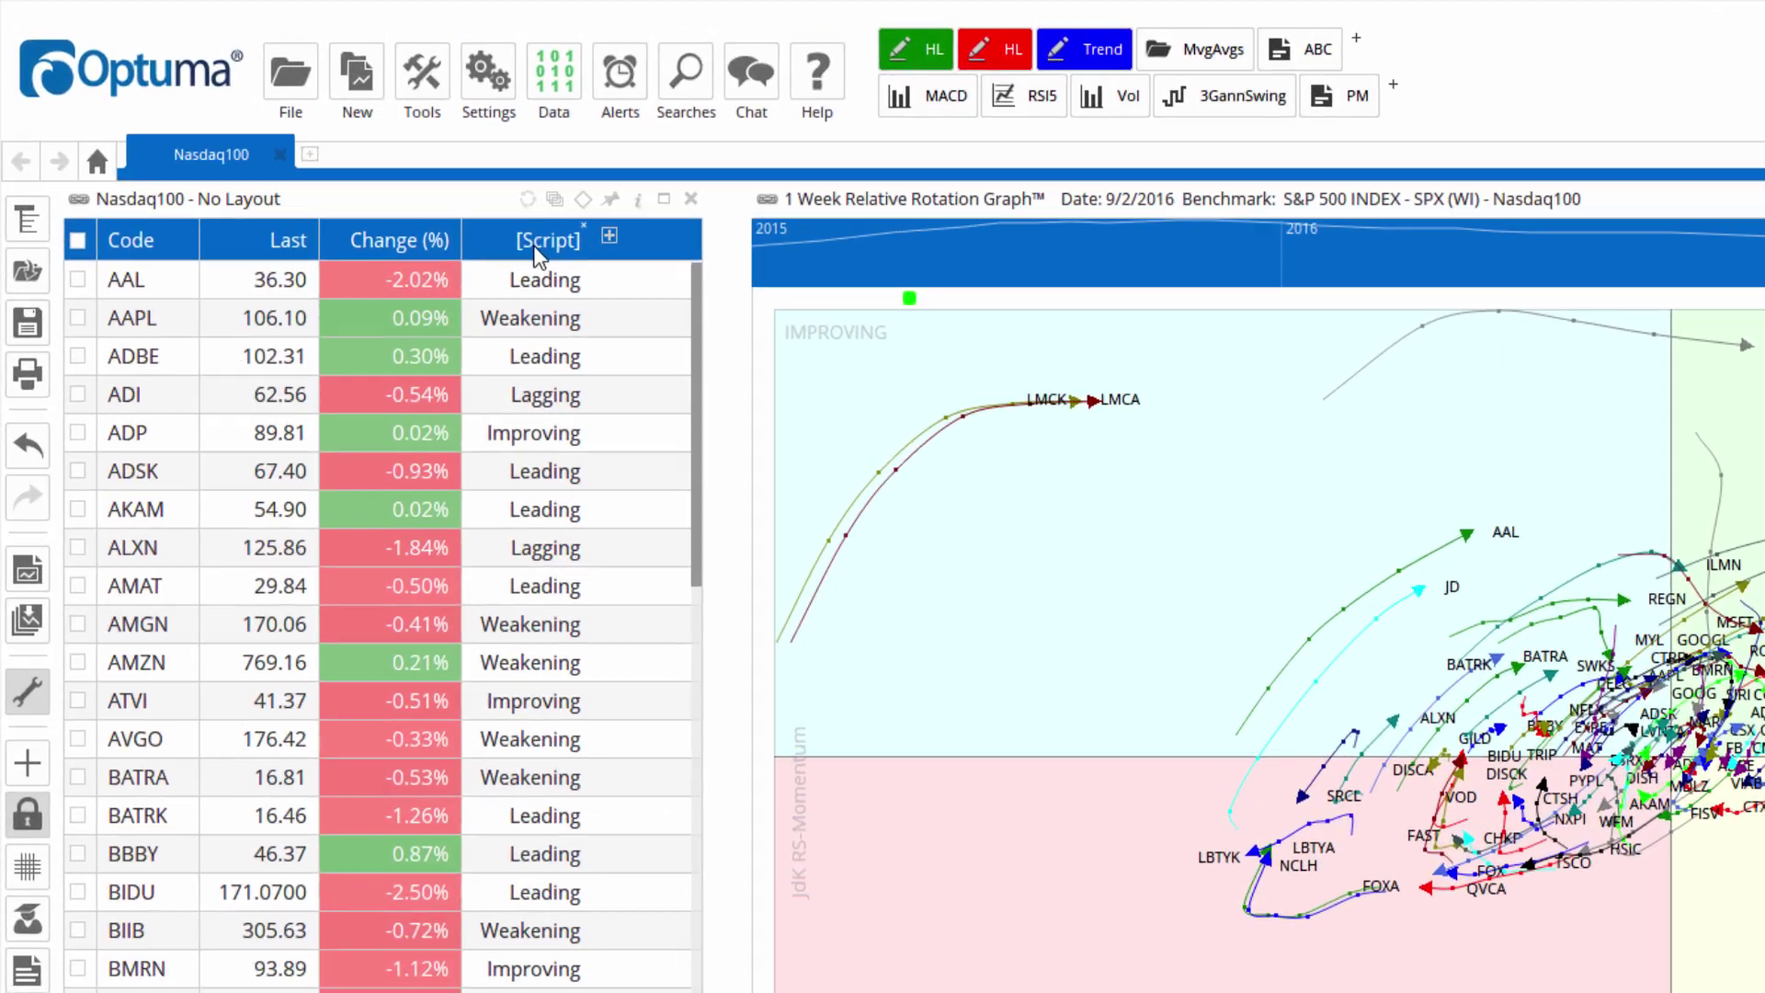
- Edit the [Script] column so JDKRS uses a Week timeframe, and apply it
right_click(375, 174)
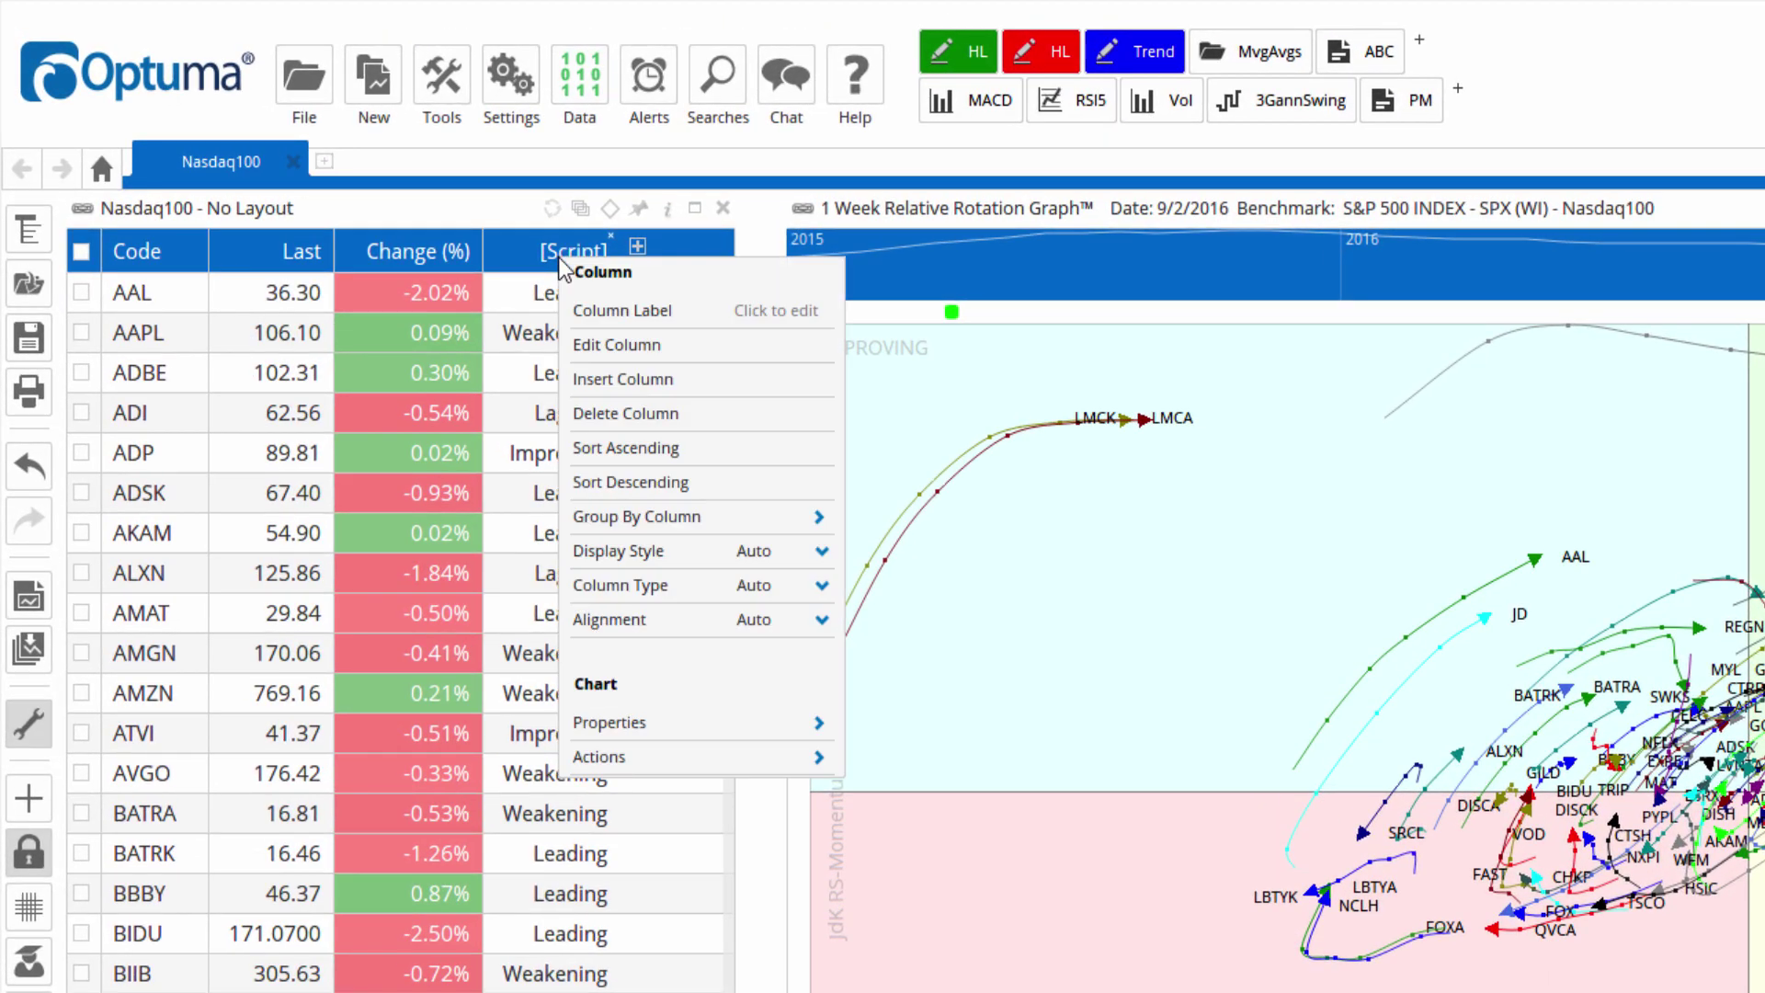
left_click(625, 345)
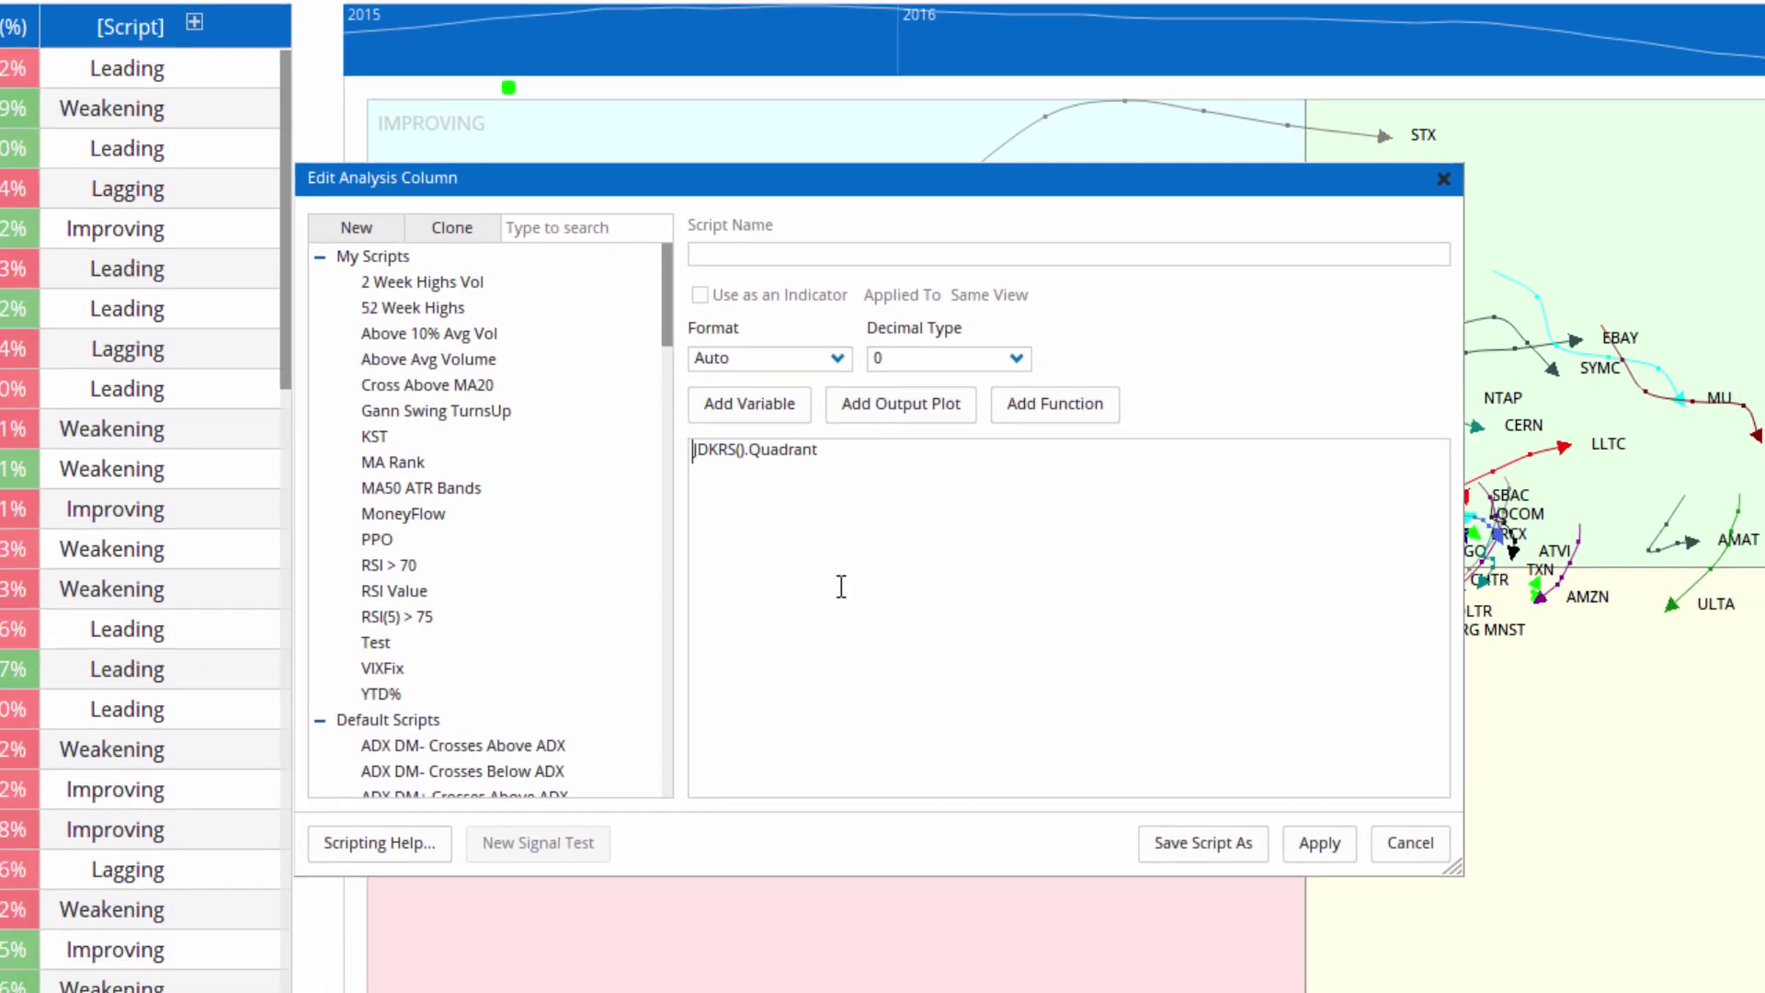
left_click(667, 432)
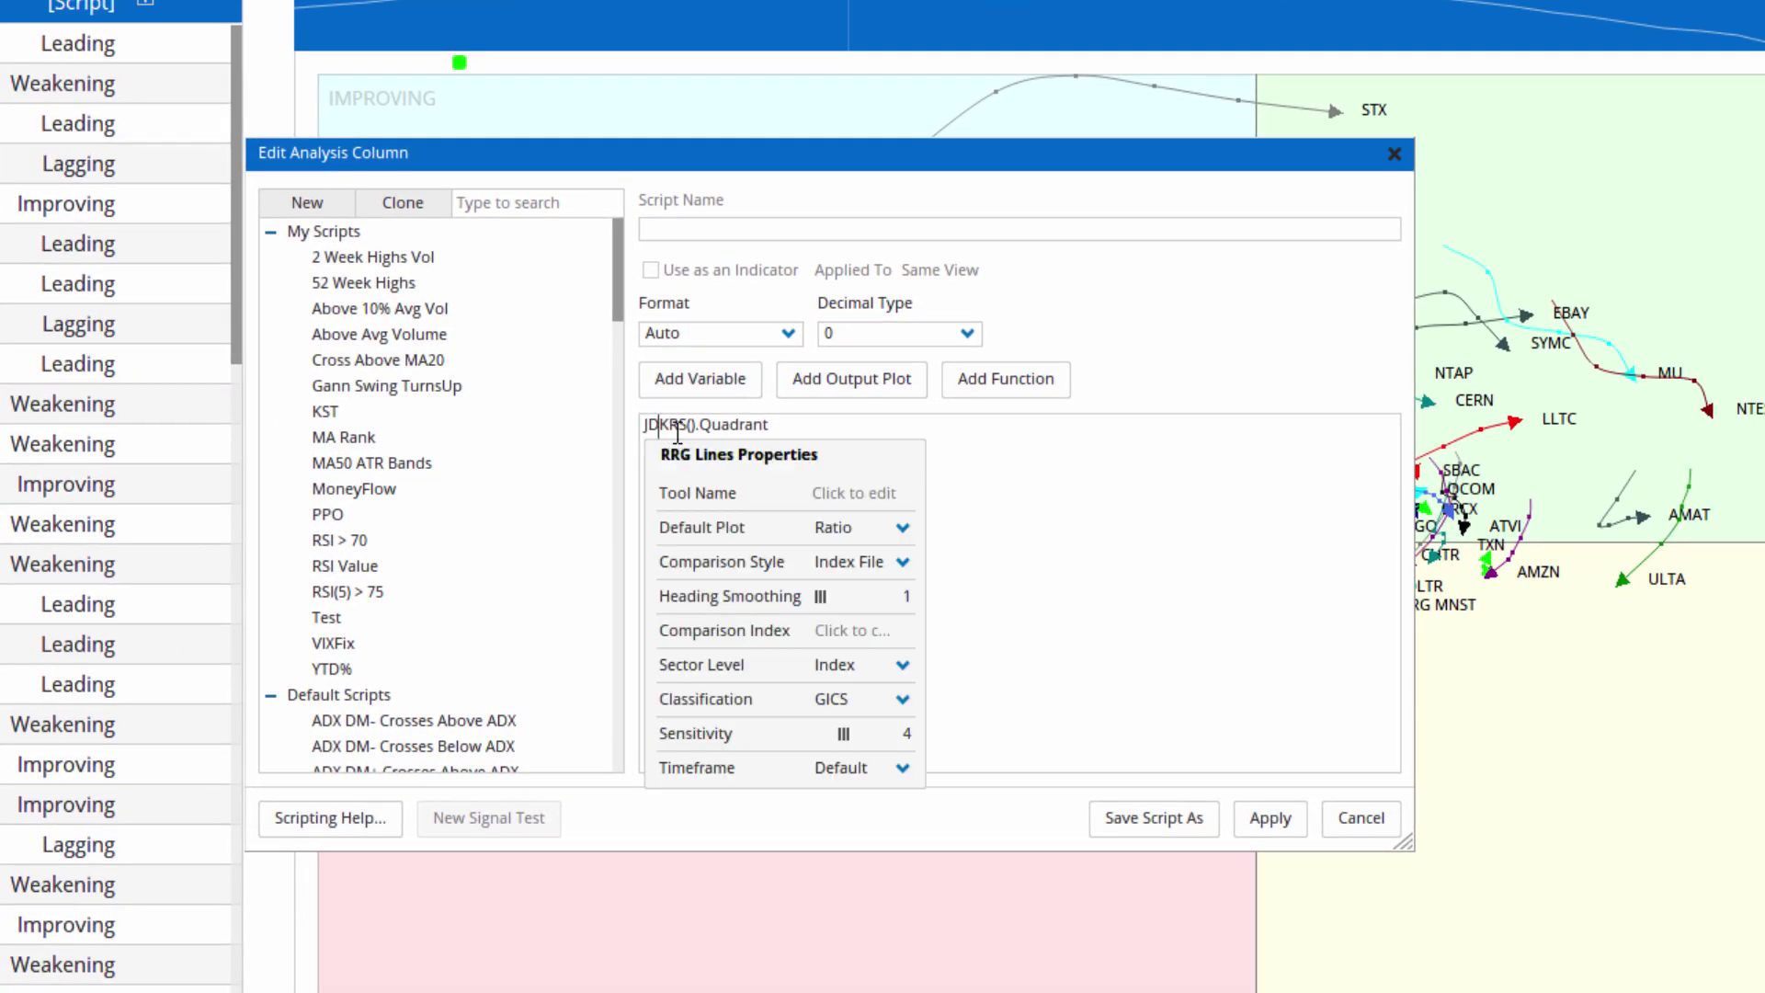
left_click(902, 769)
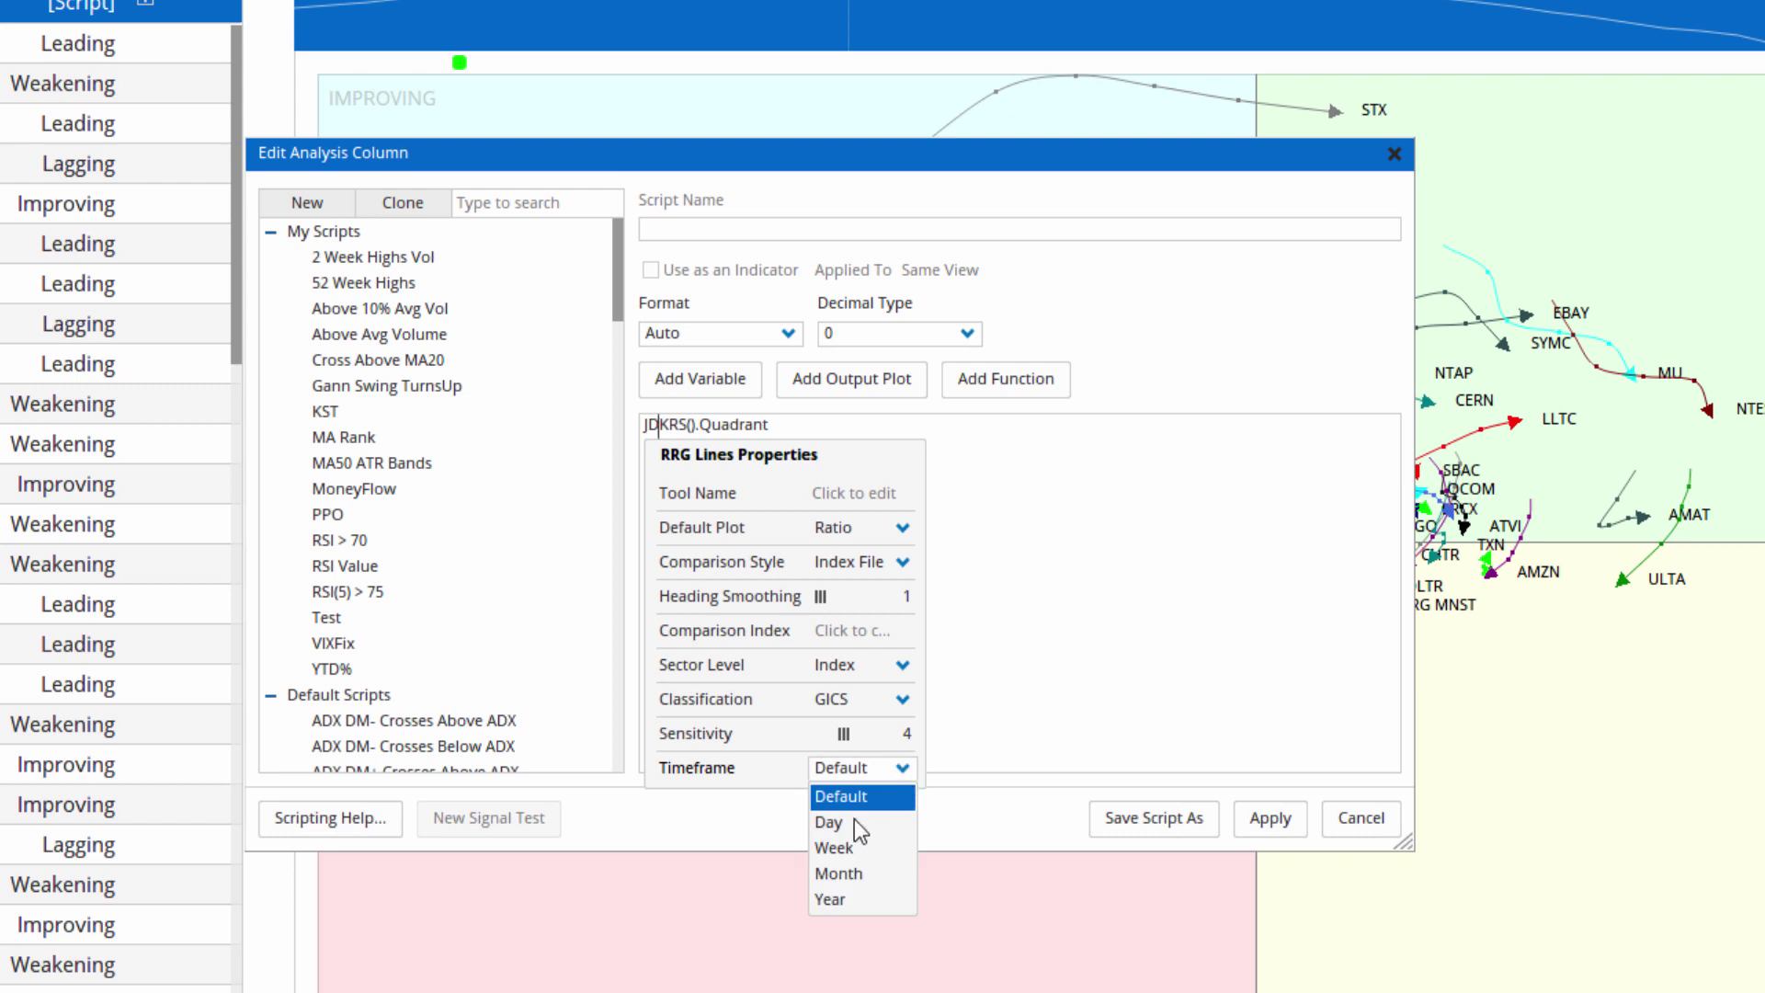
left_click(832, 851)
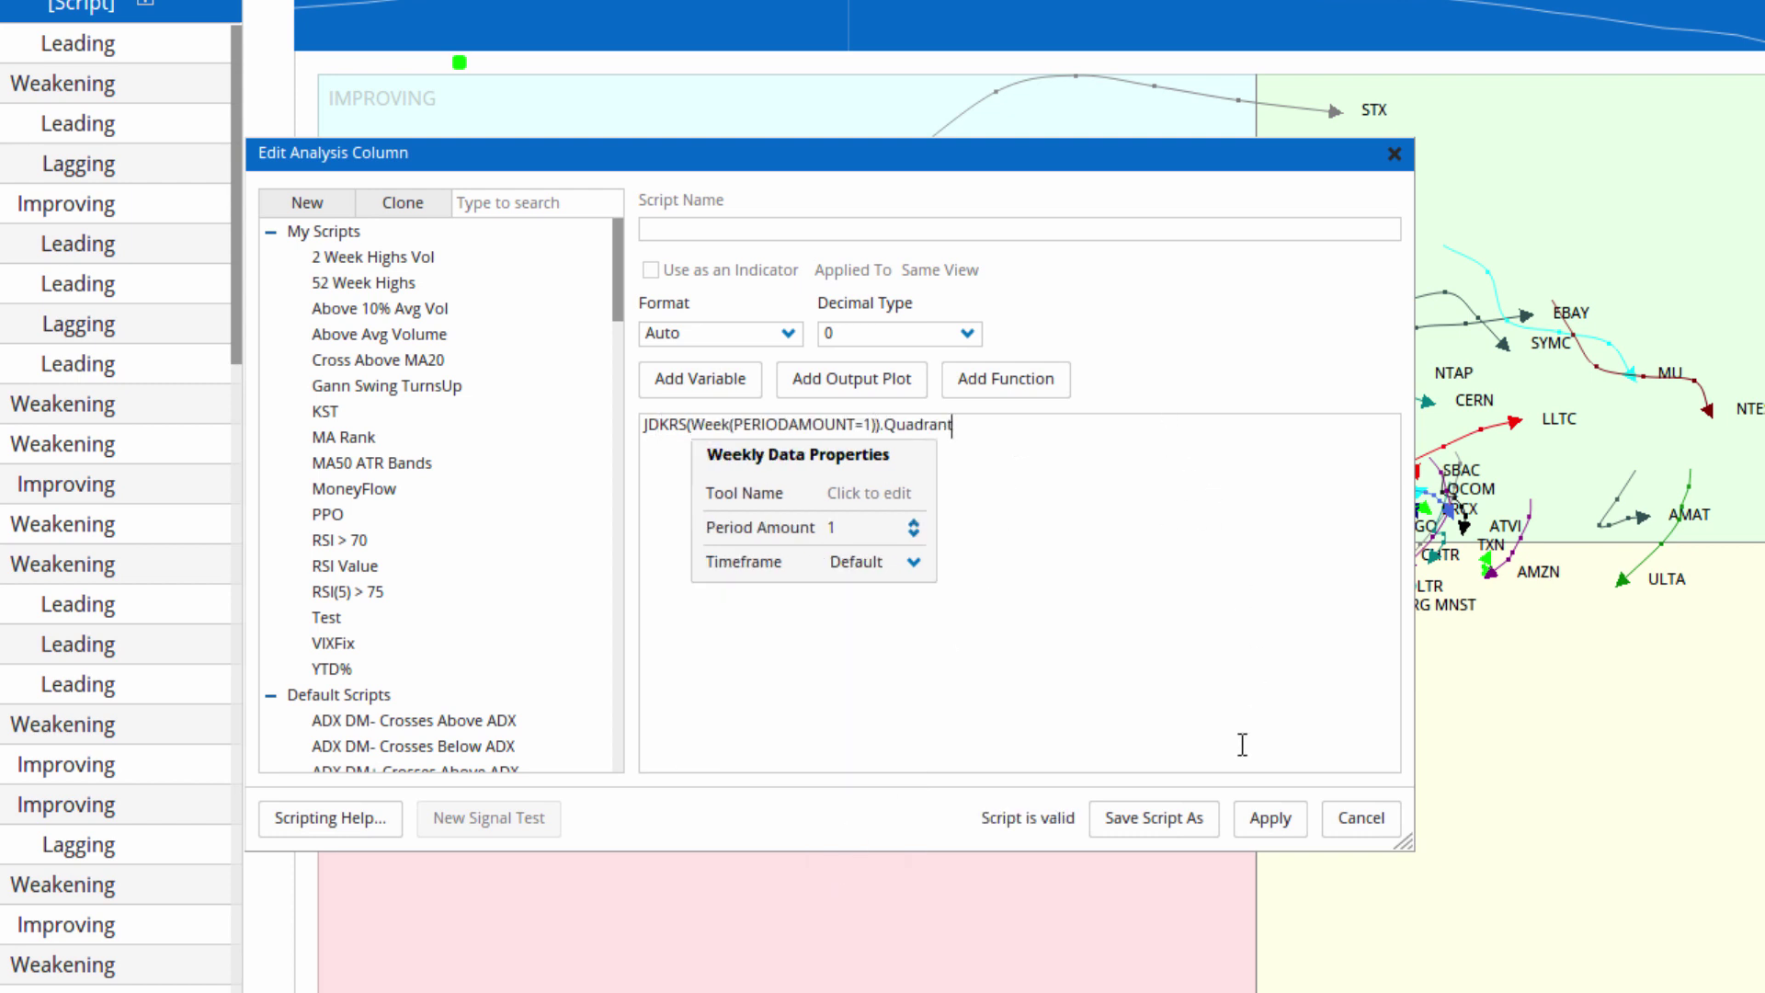
left_click(1269, 817)
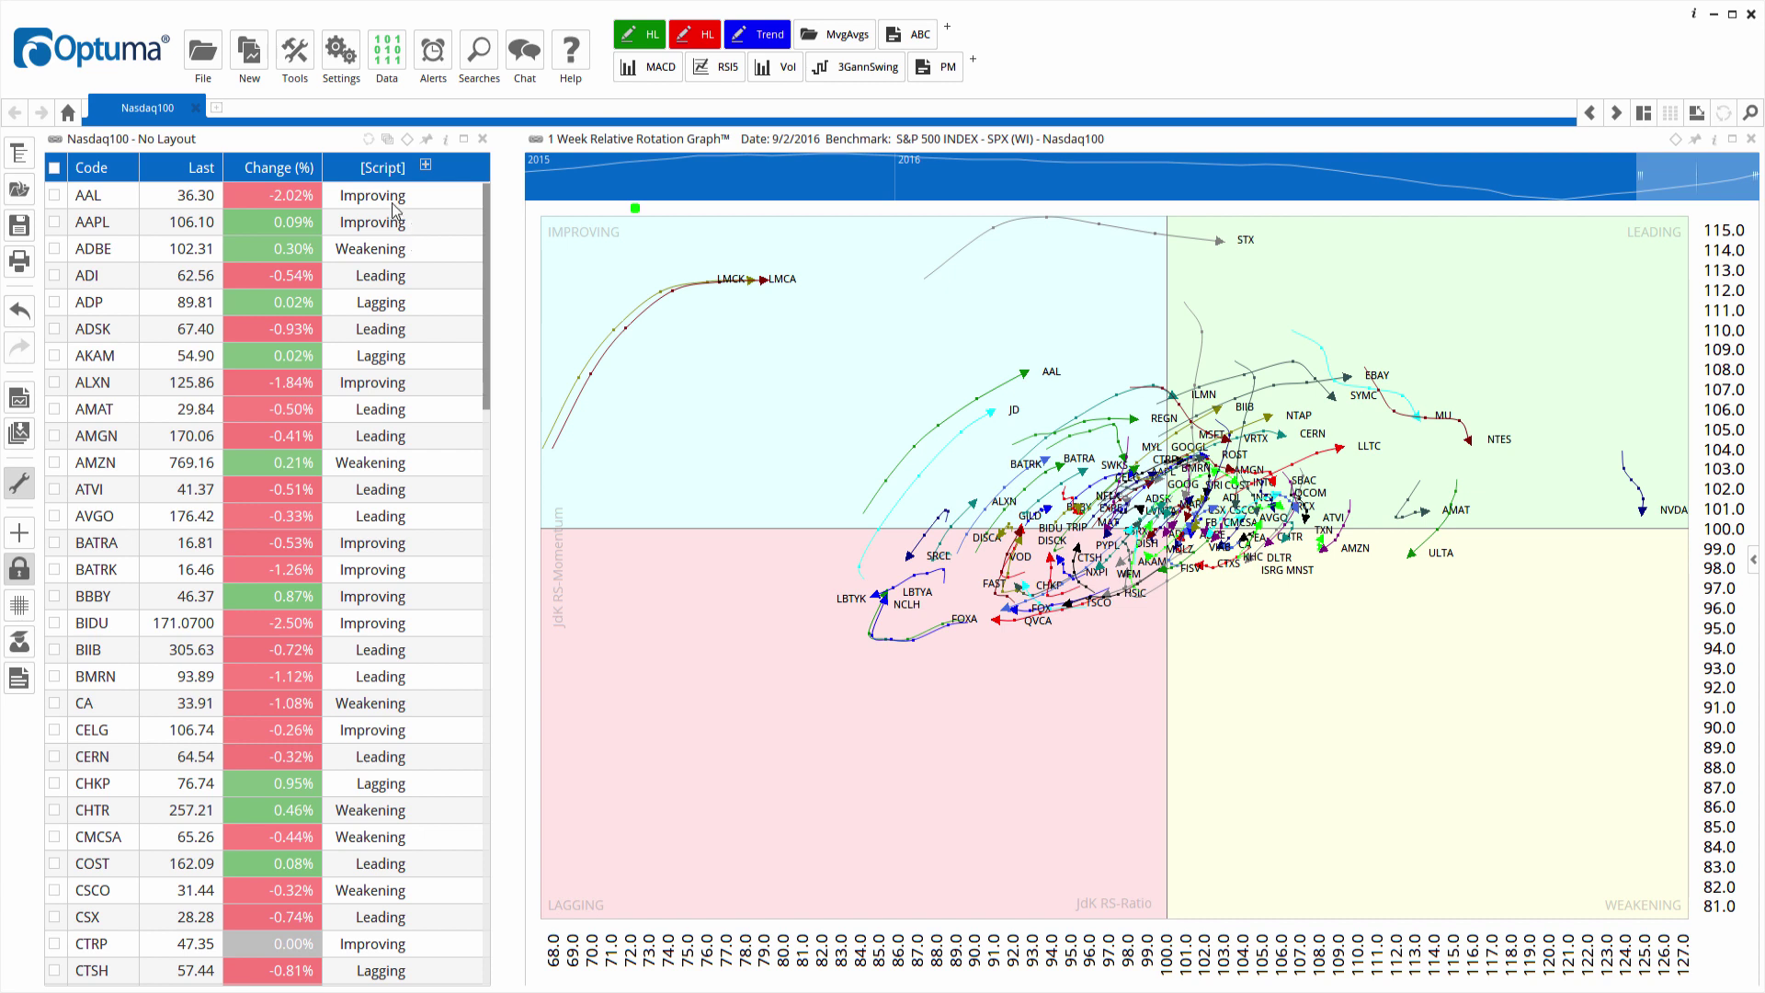
- Zoom out and reposition the weekly RRG so all tails, including LMCA and STX, fit
right_click(380, 176)
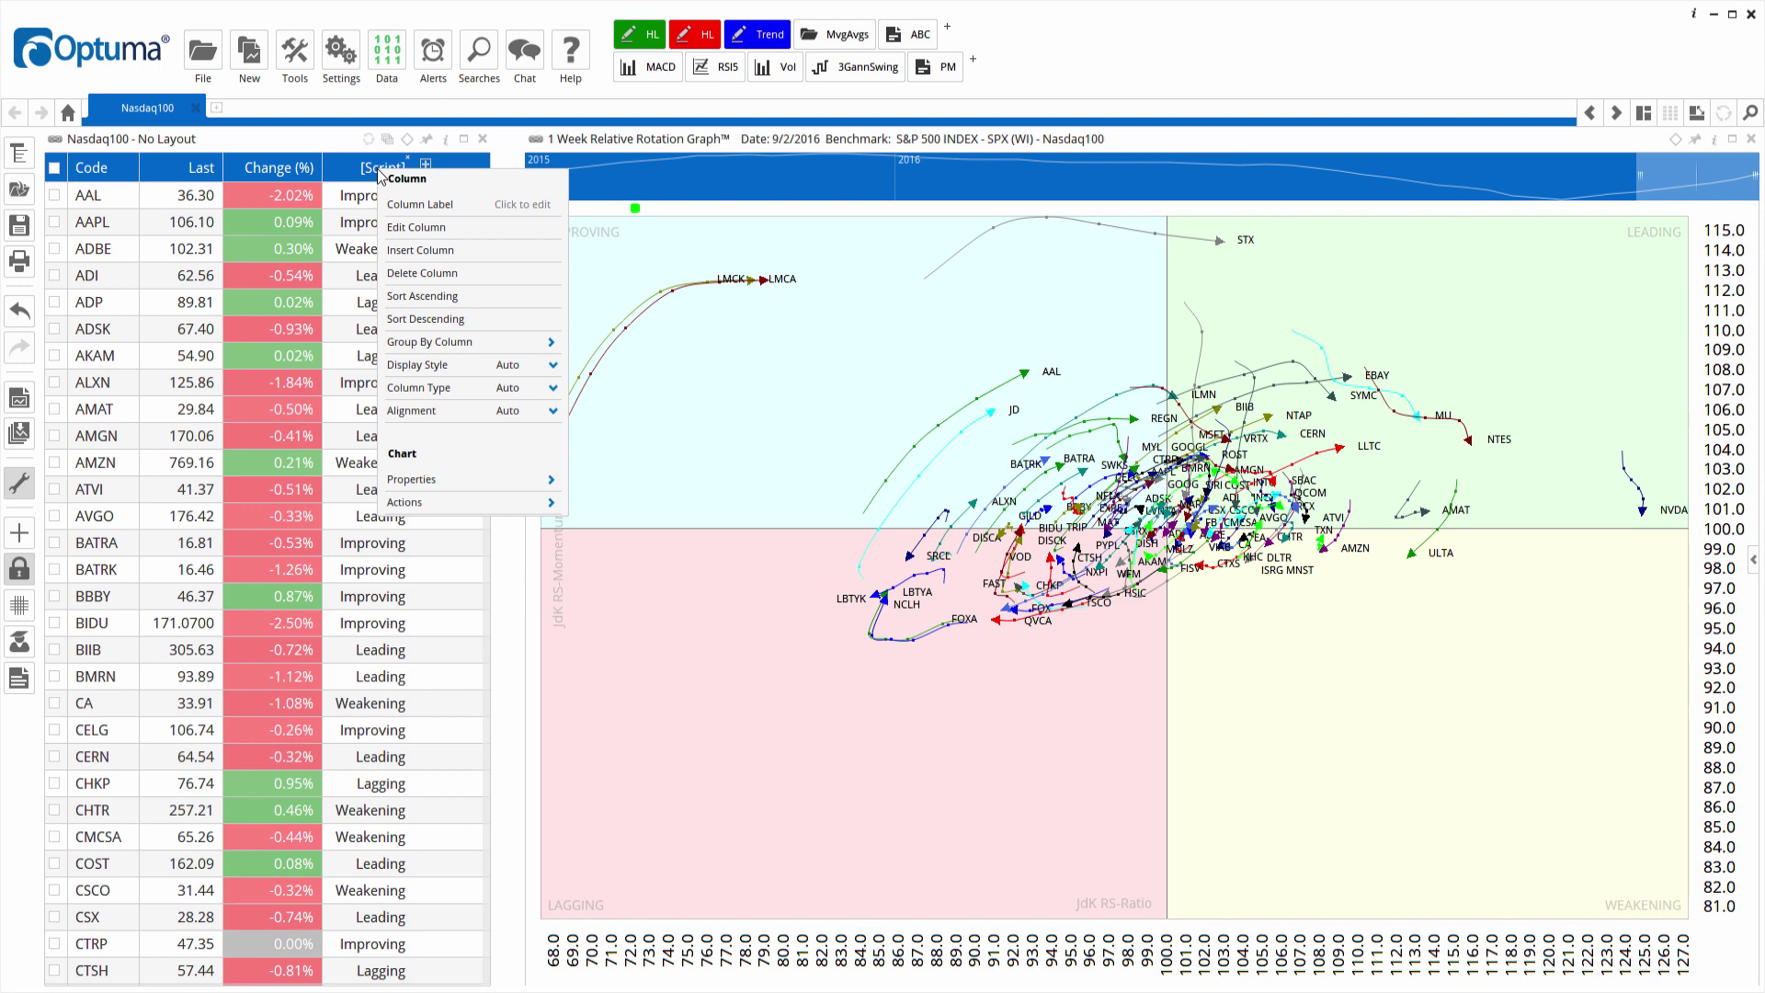
mouse_move(1172, 543)
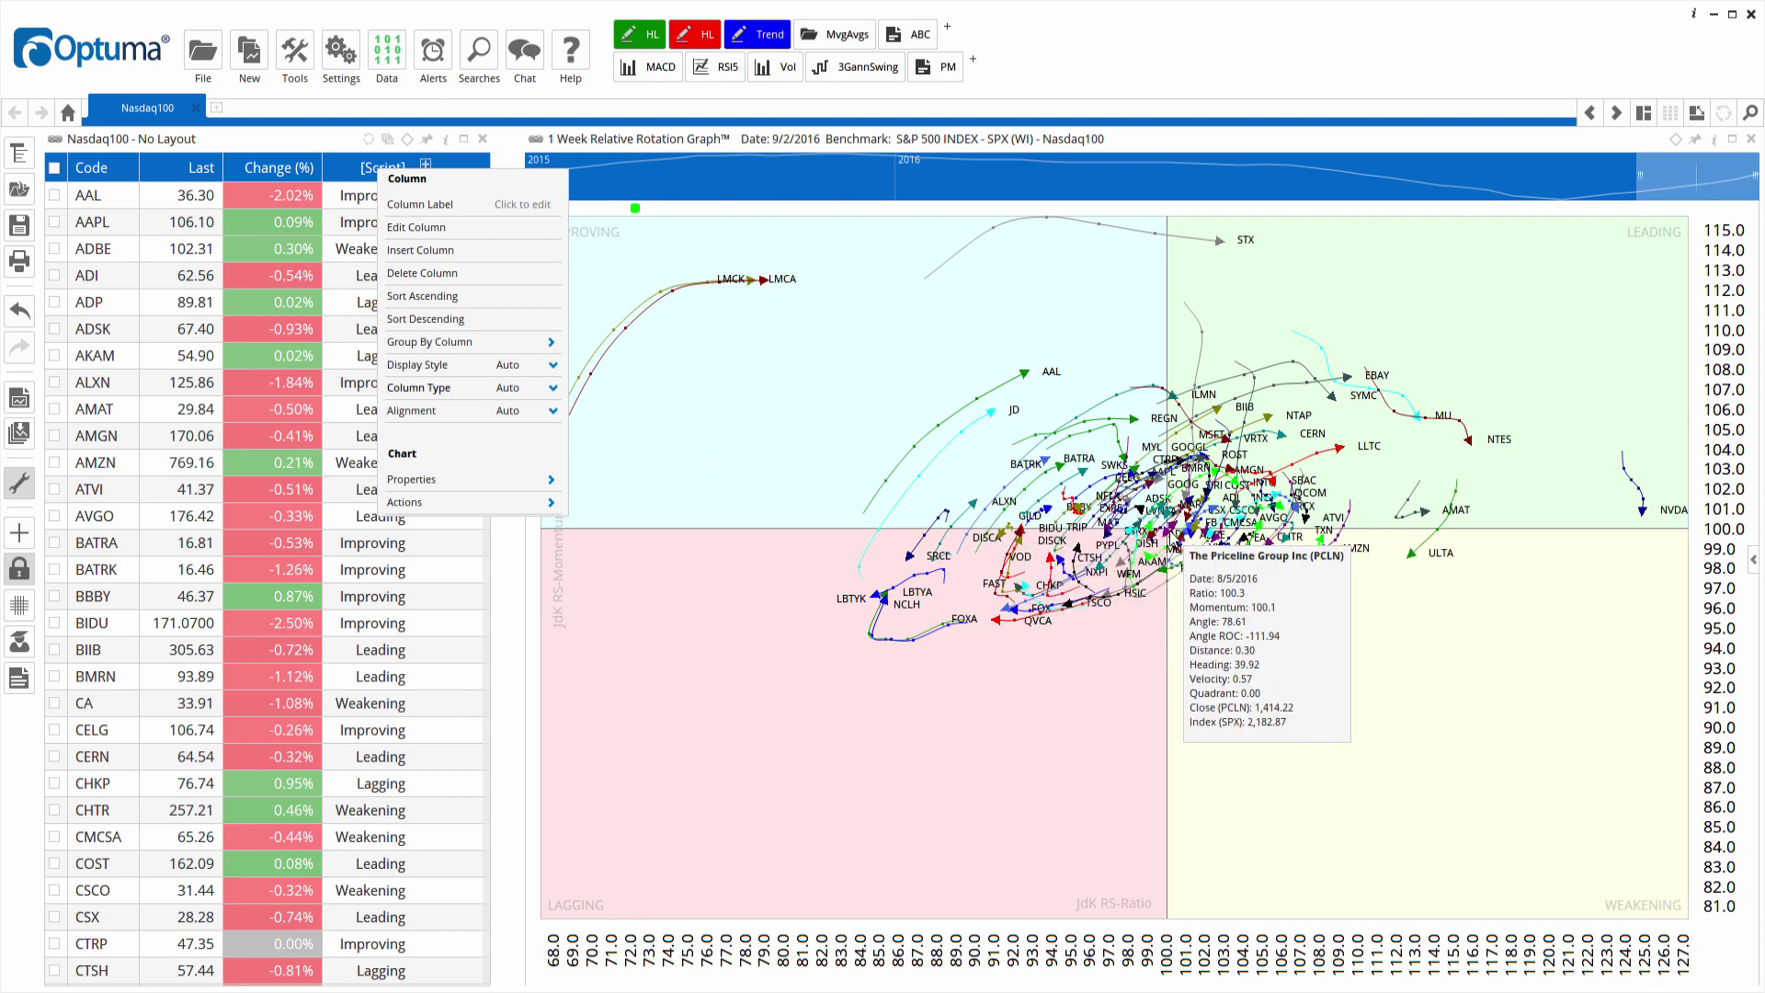
scroll(1173, 541, "up", 2)
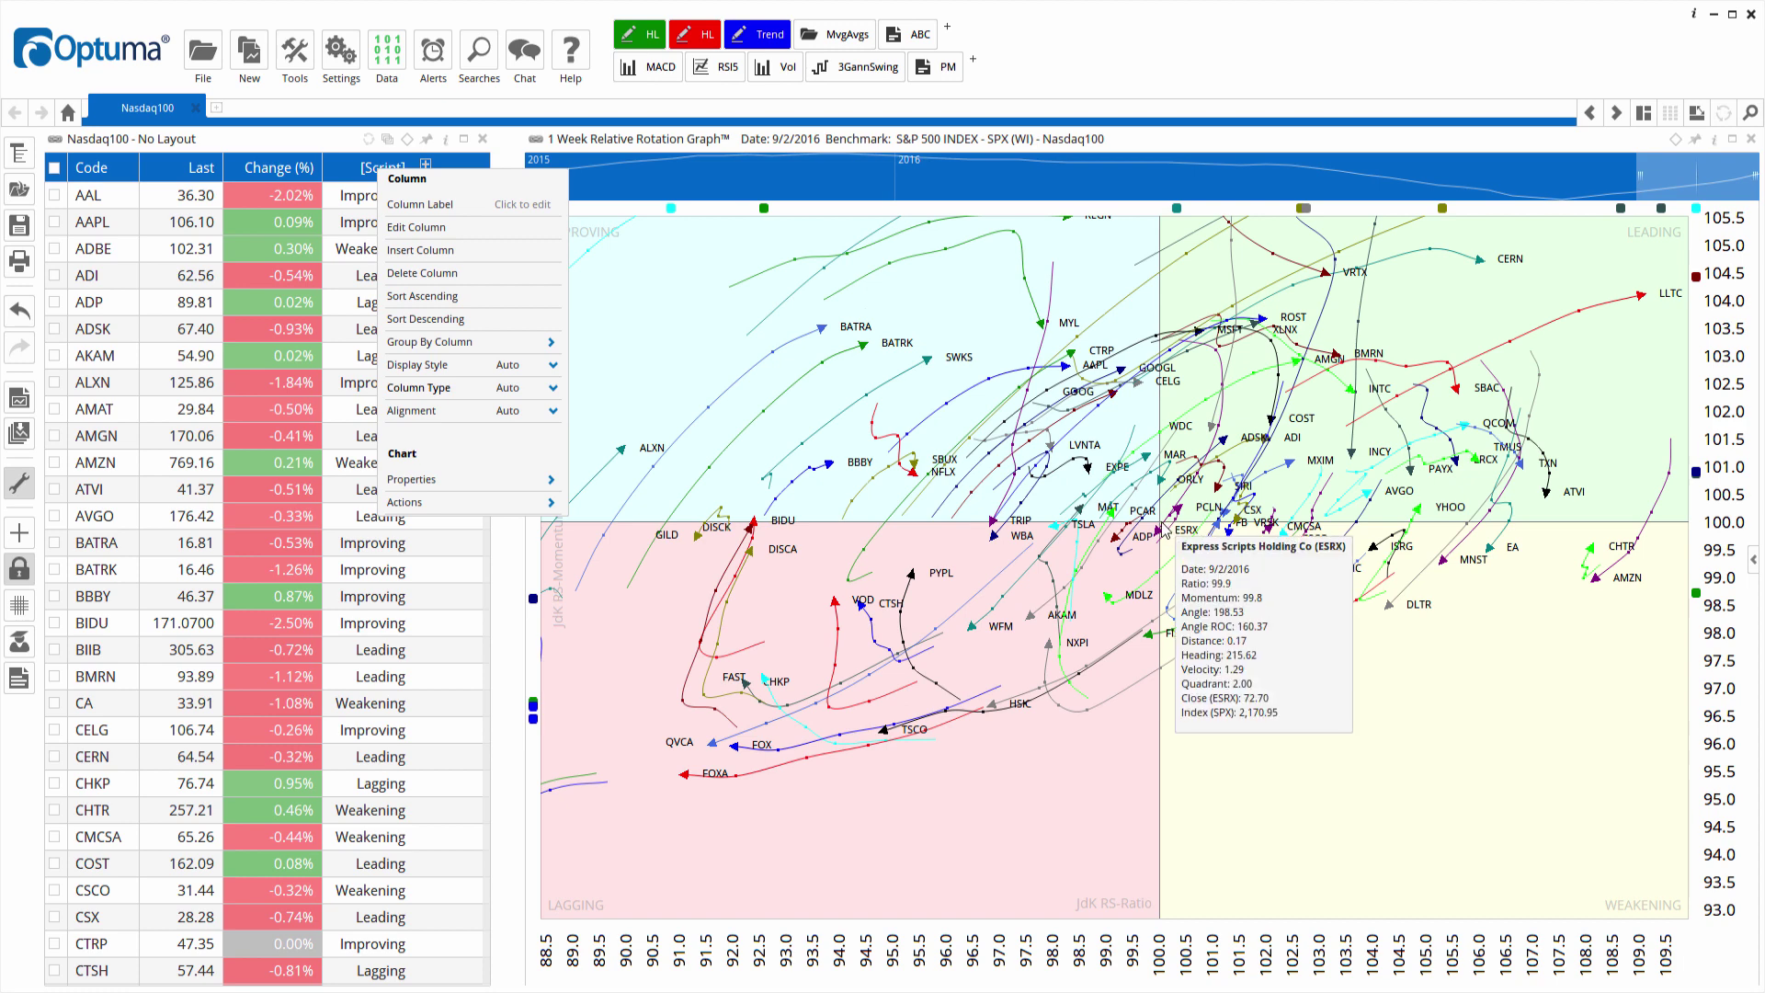
scroll(1166, 533, "down", 2)
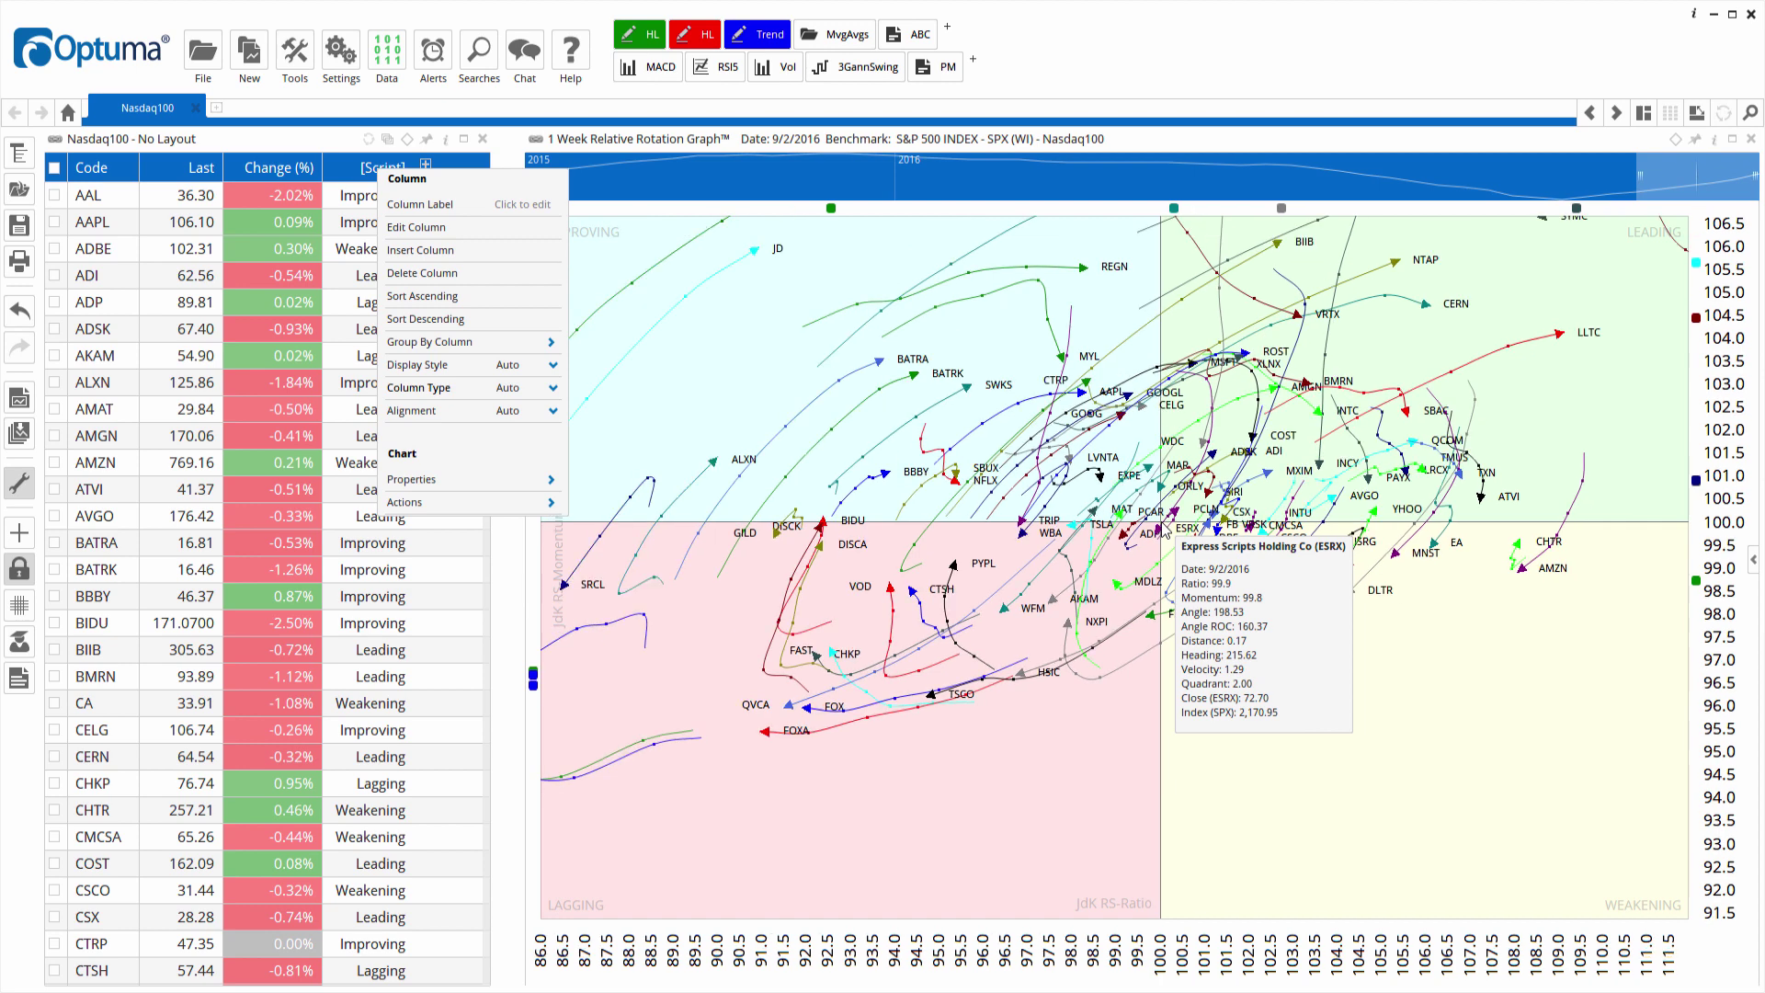
scroll(1166, 532, "down", 1)
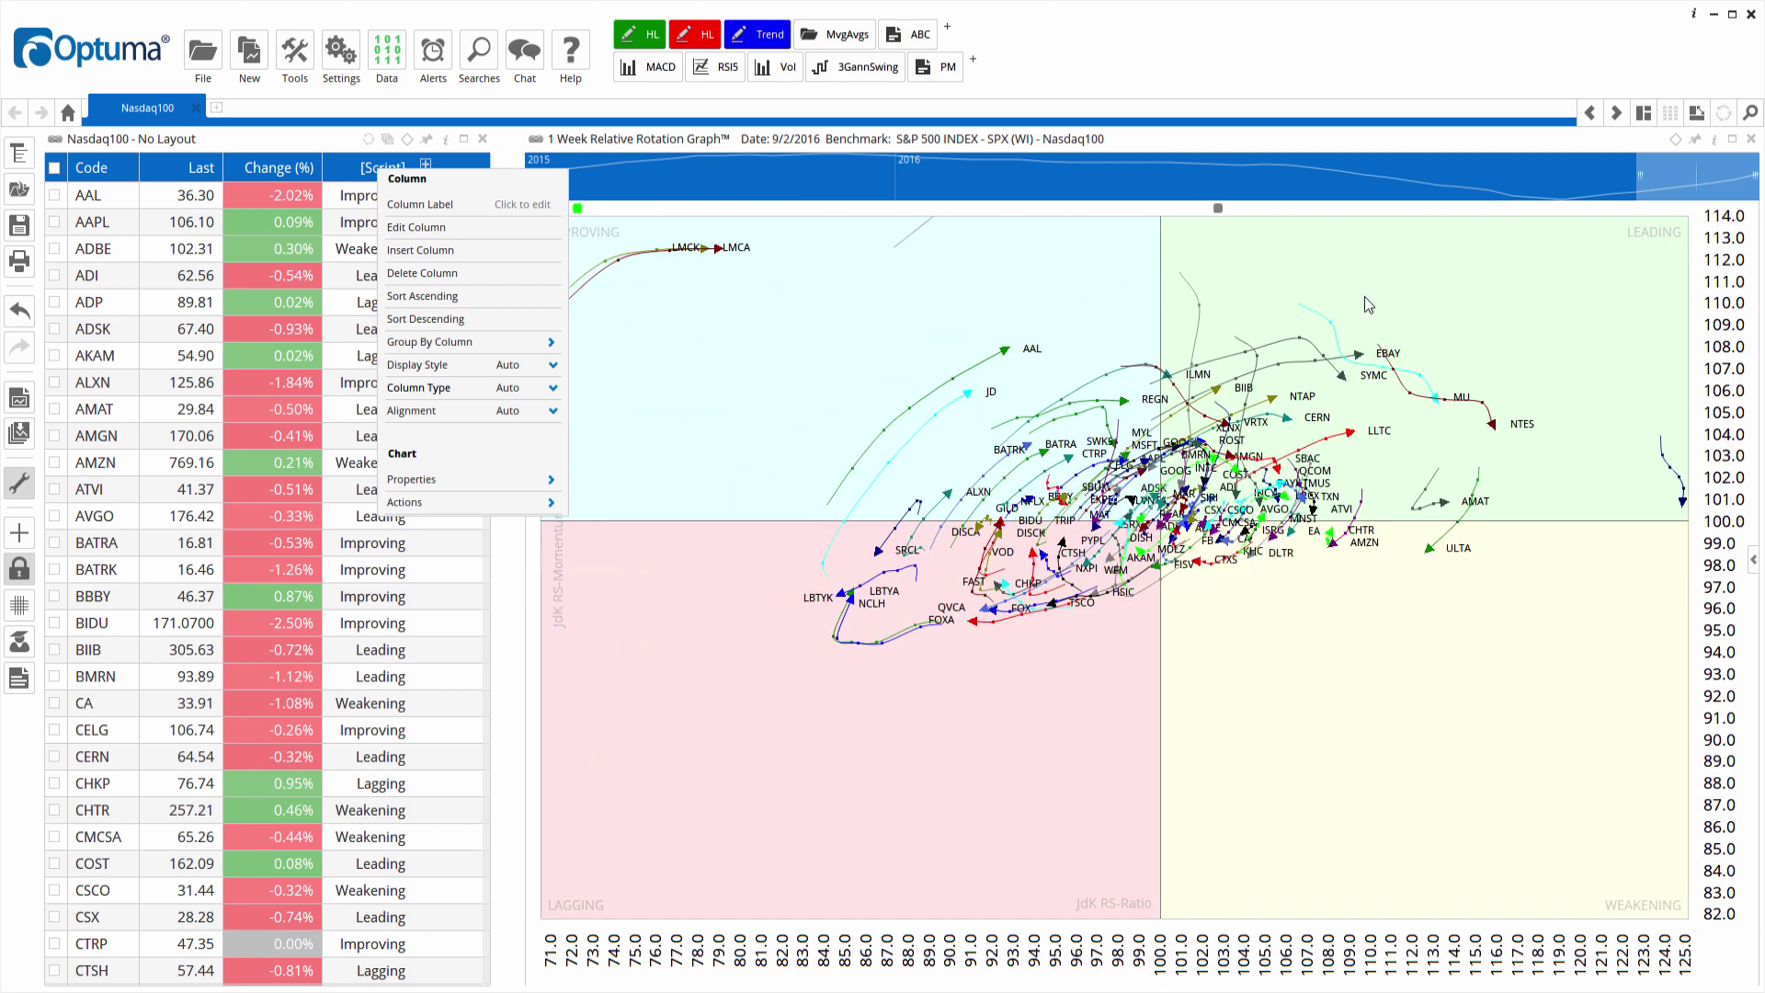
left_click_drag(1343, 290, 1352, 376)
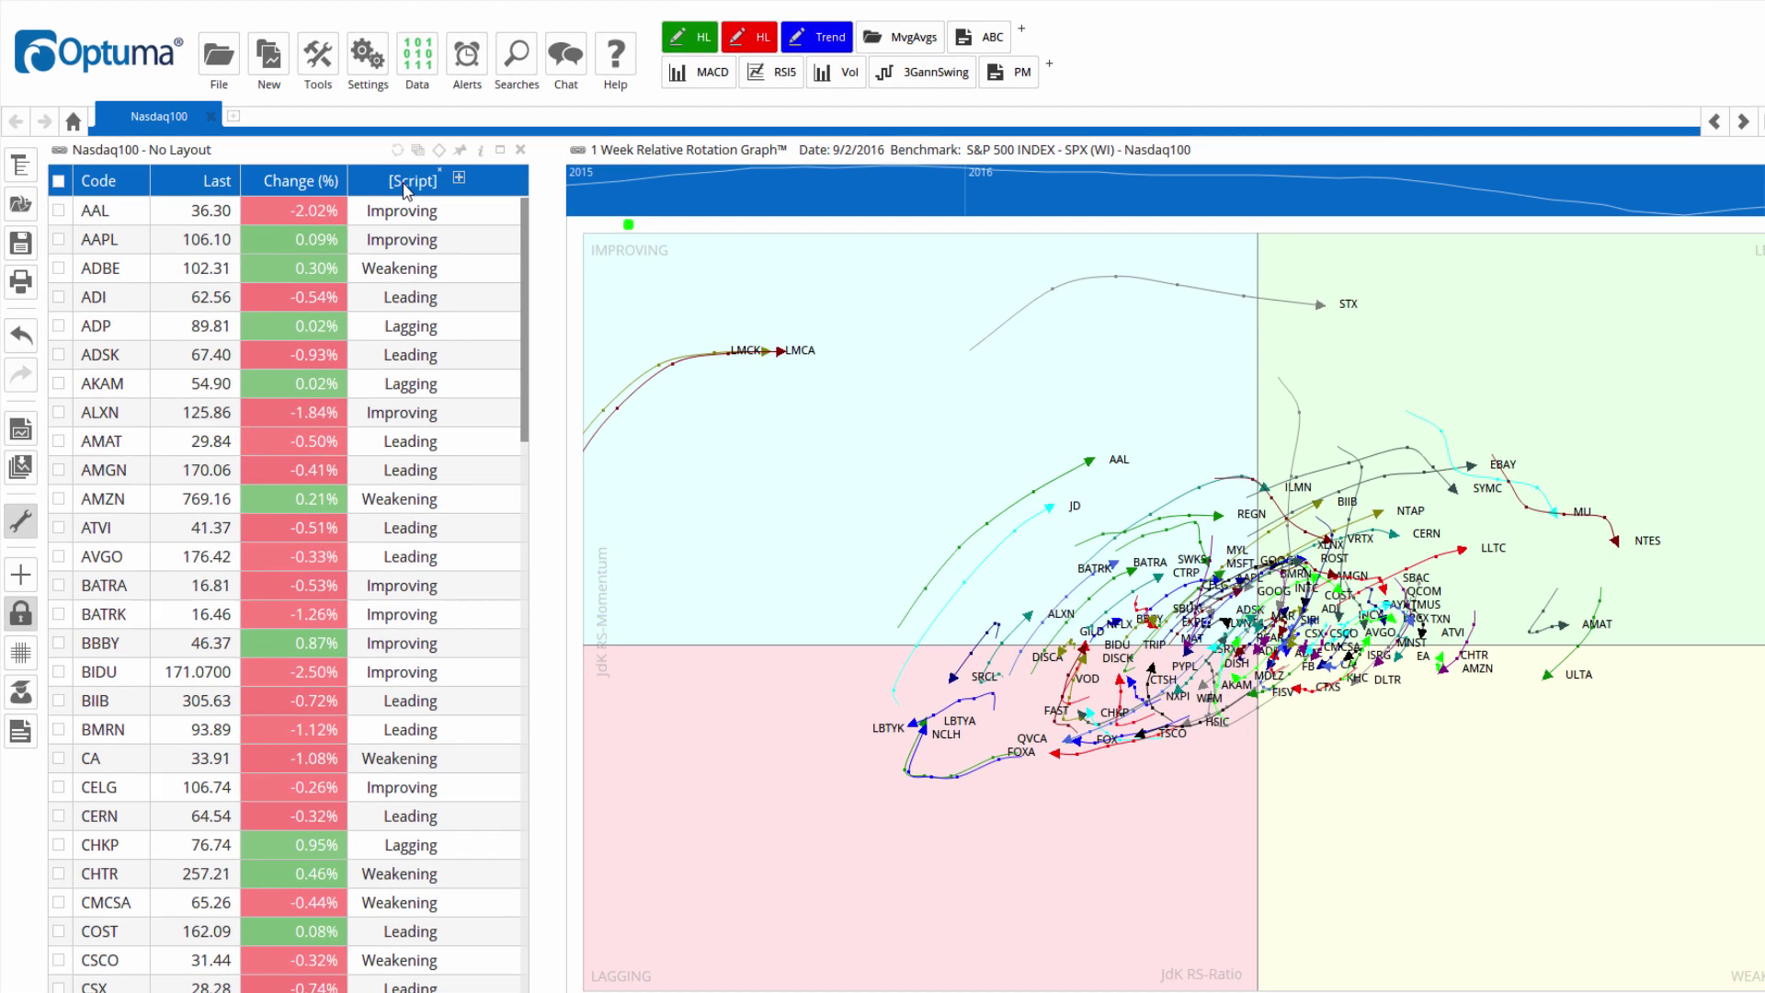
- Edit the [Script] column's formula and remove its .Quadrant output
right_click(377, 172)
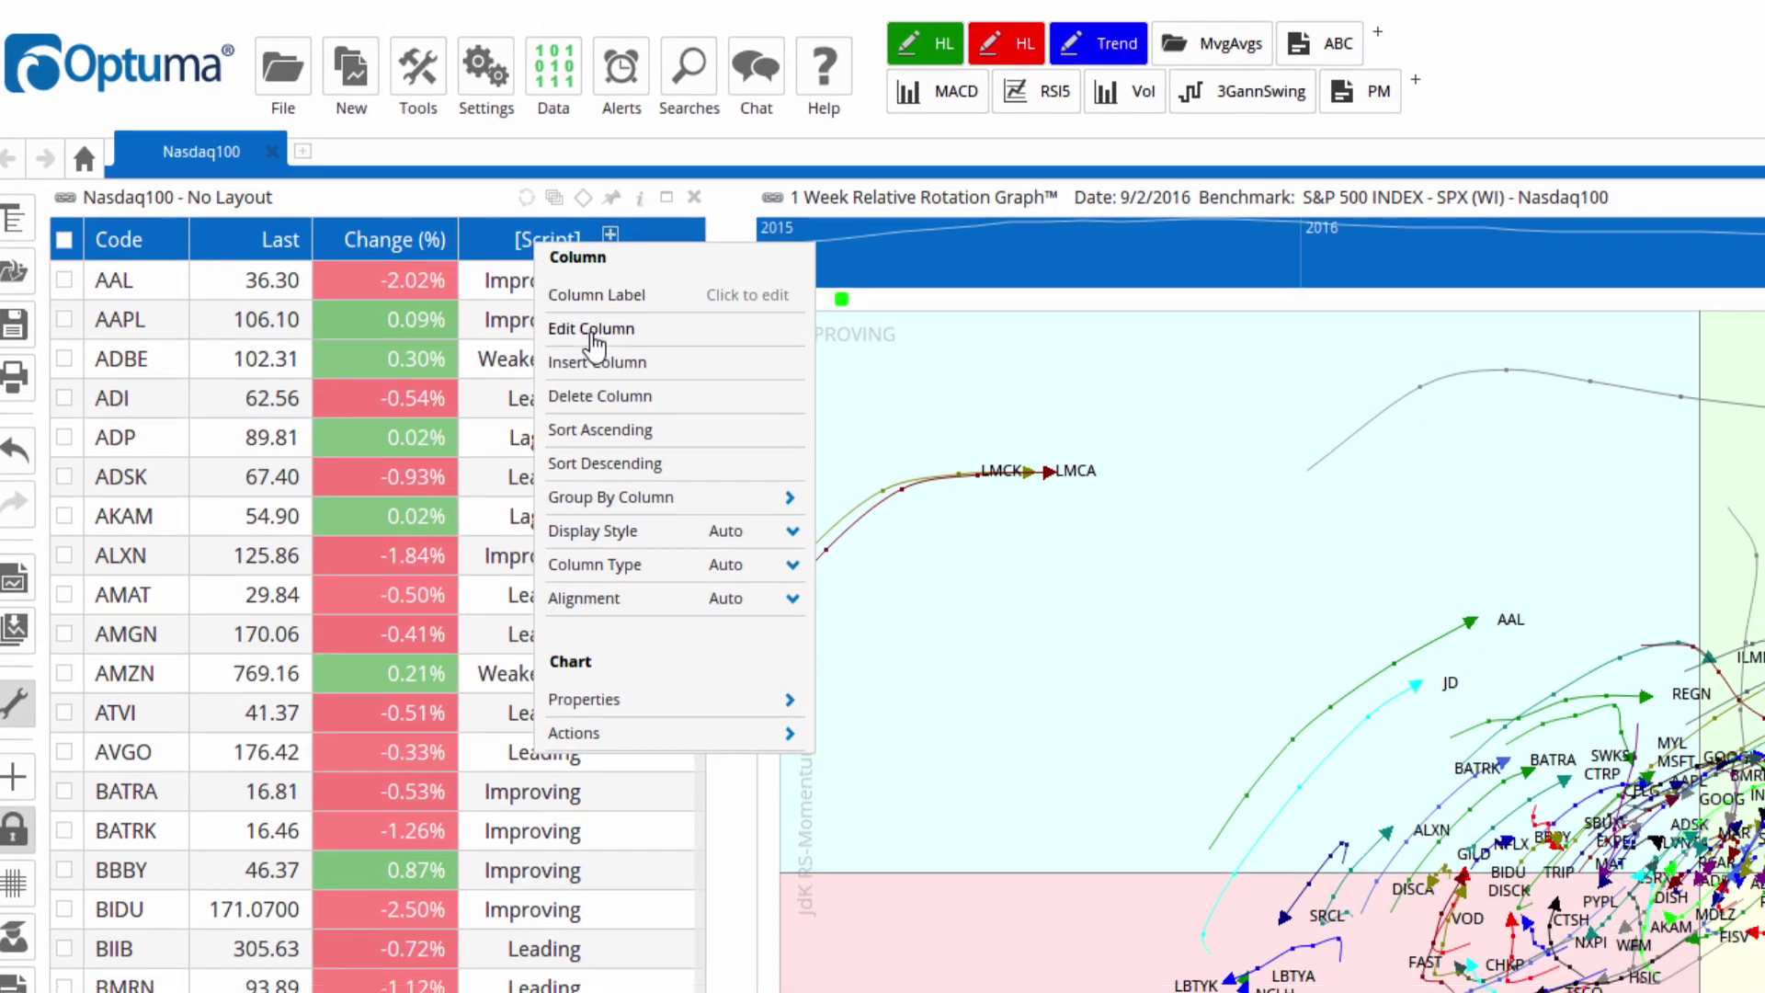
left_click(597, 336)
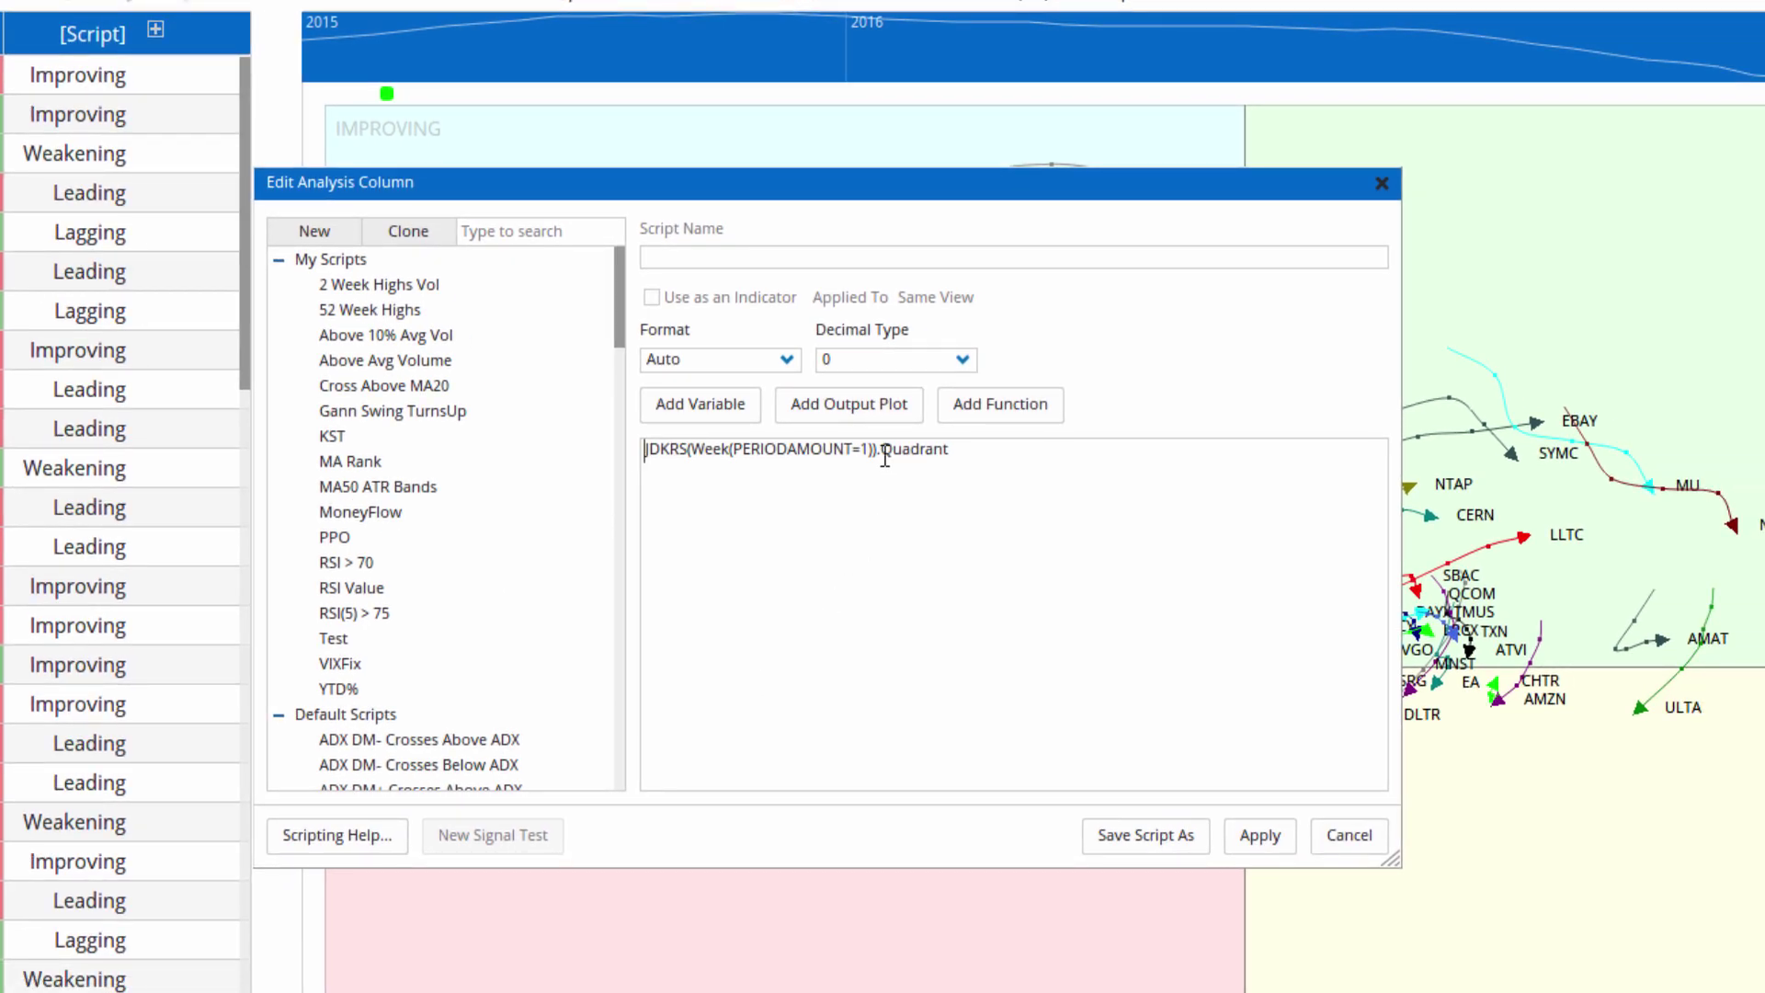
left_click(883, 457)
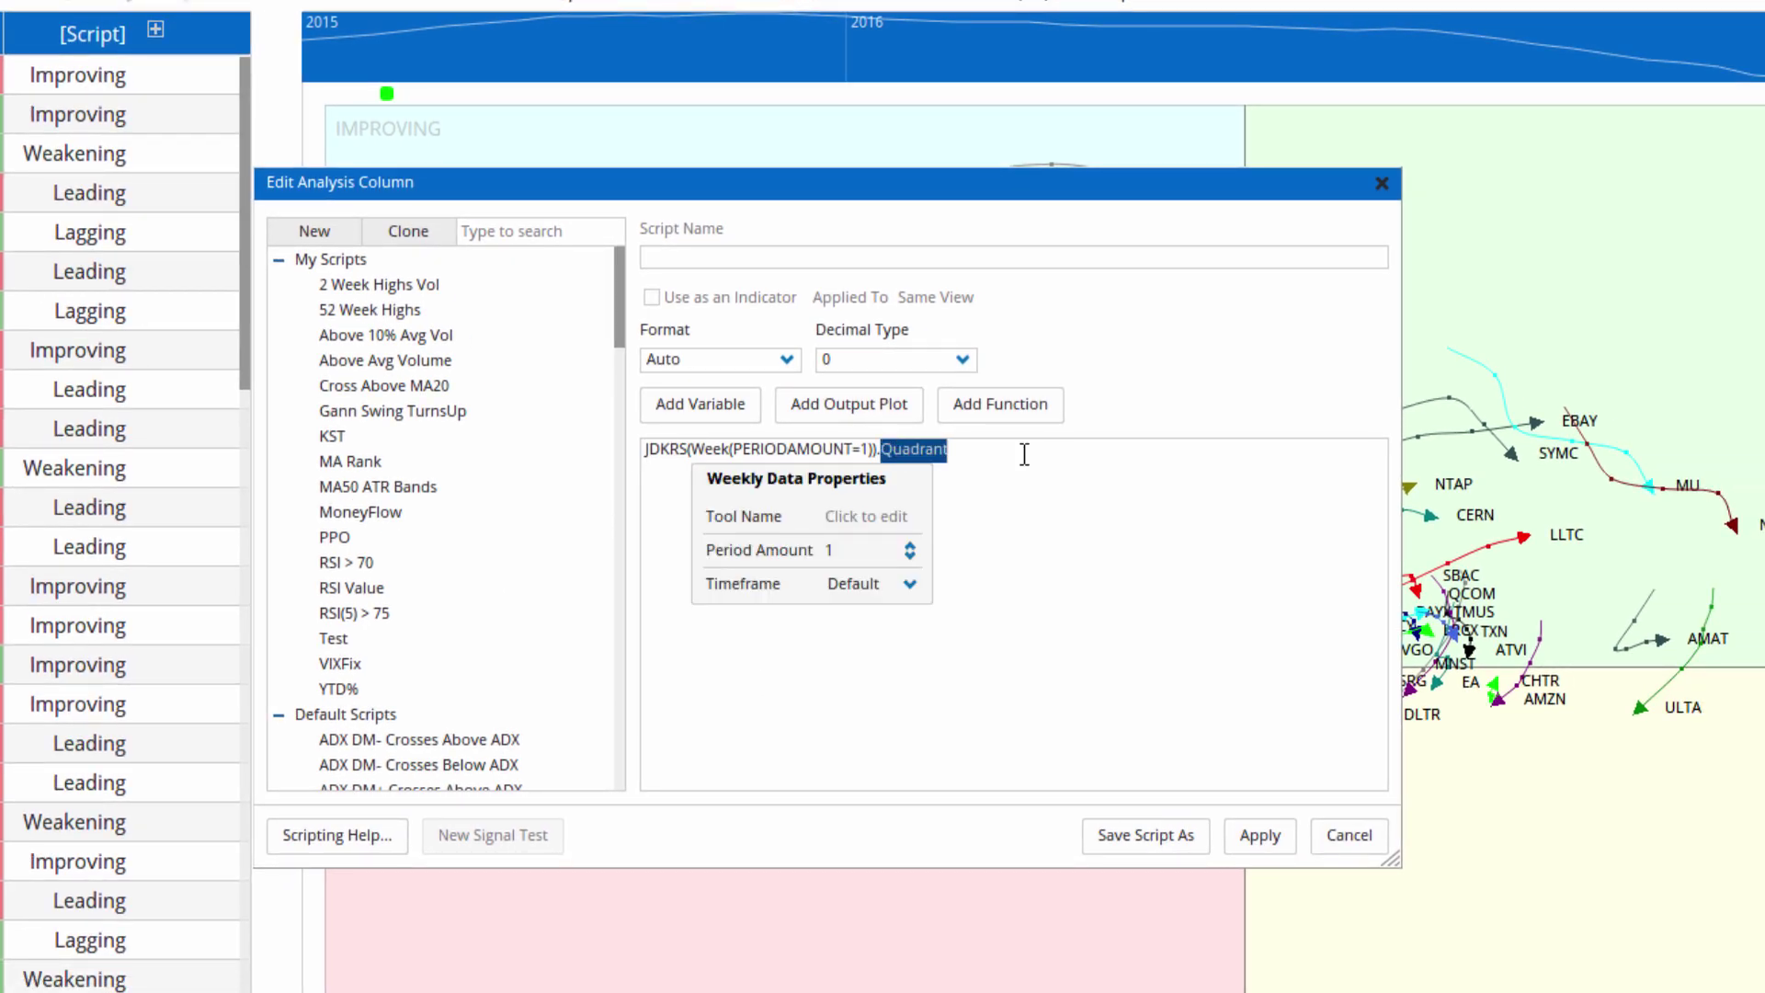
key("BackSpace")
key("BackSpace")
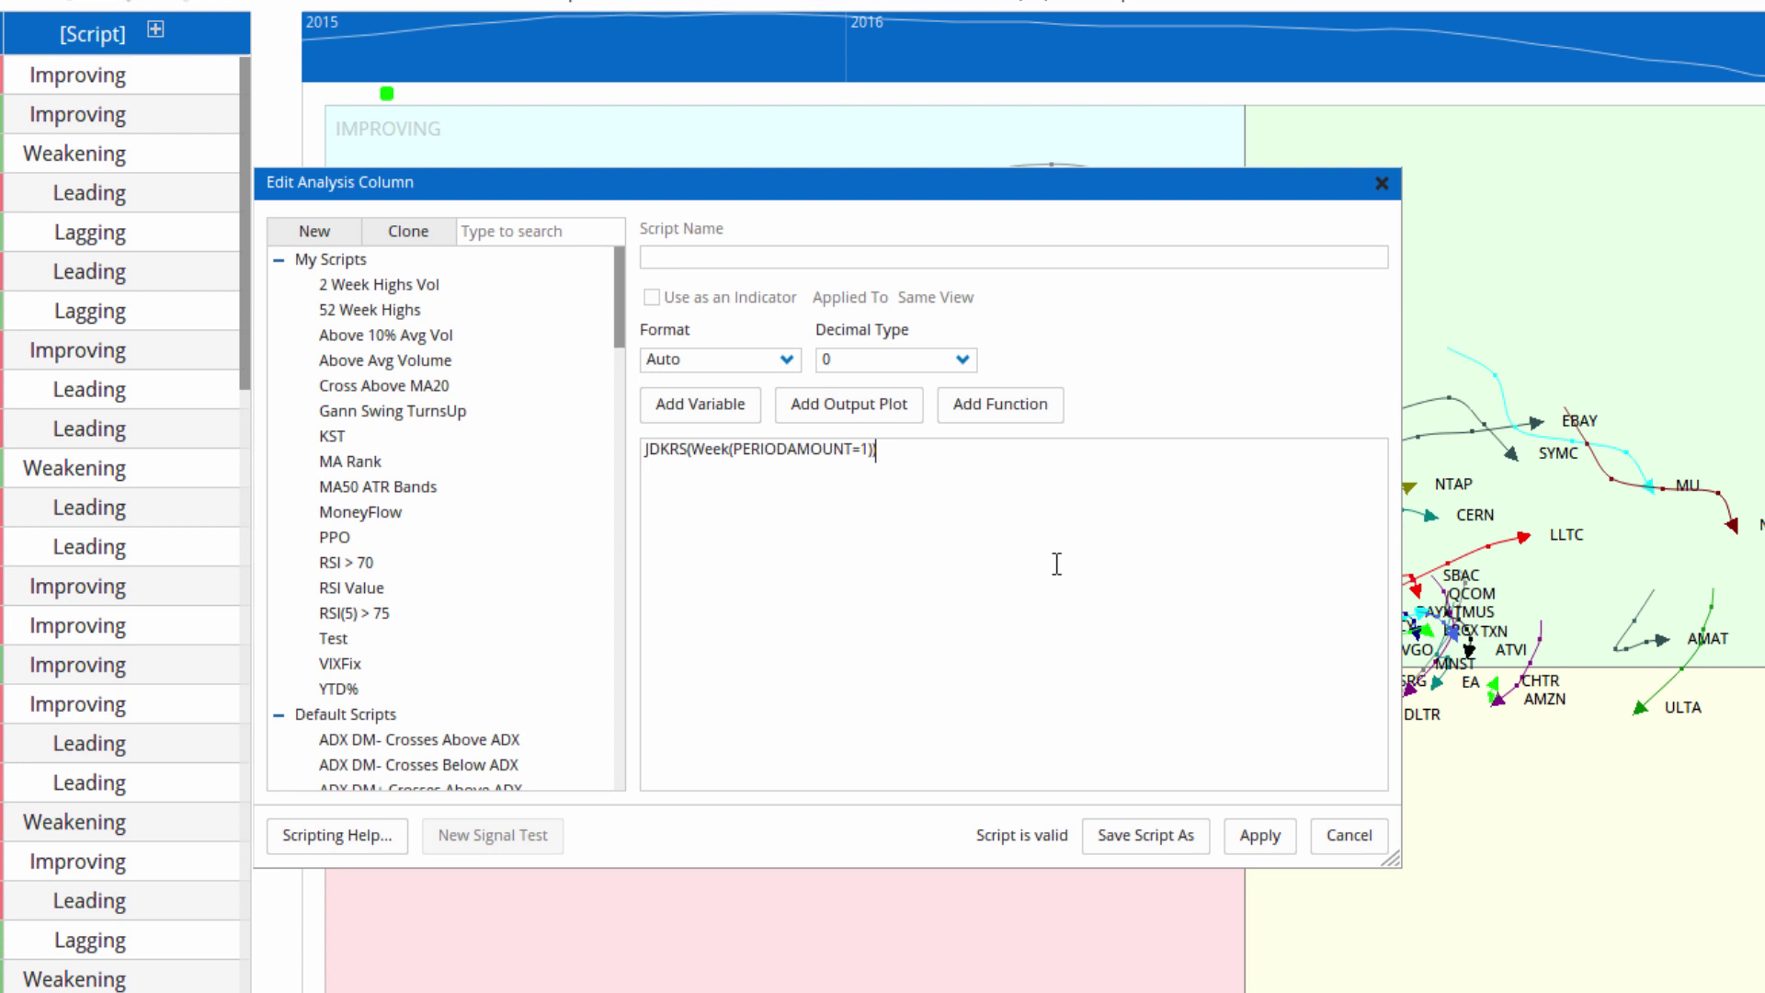
type(".")
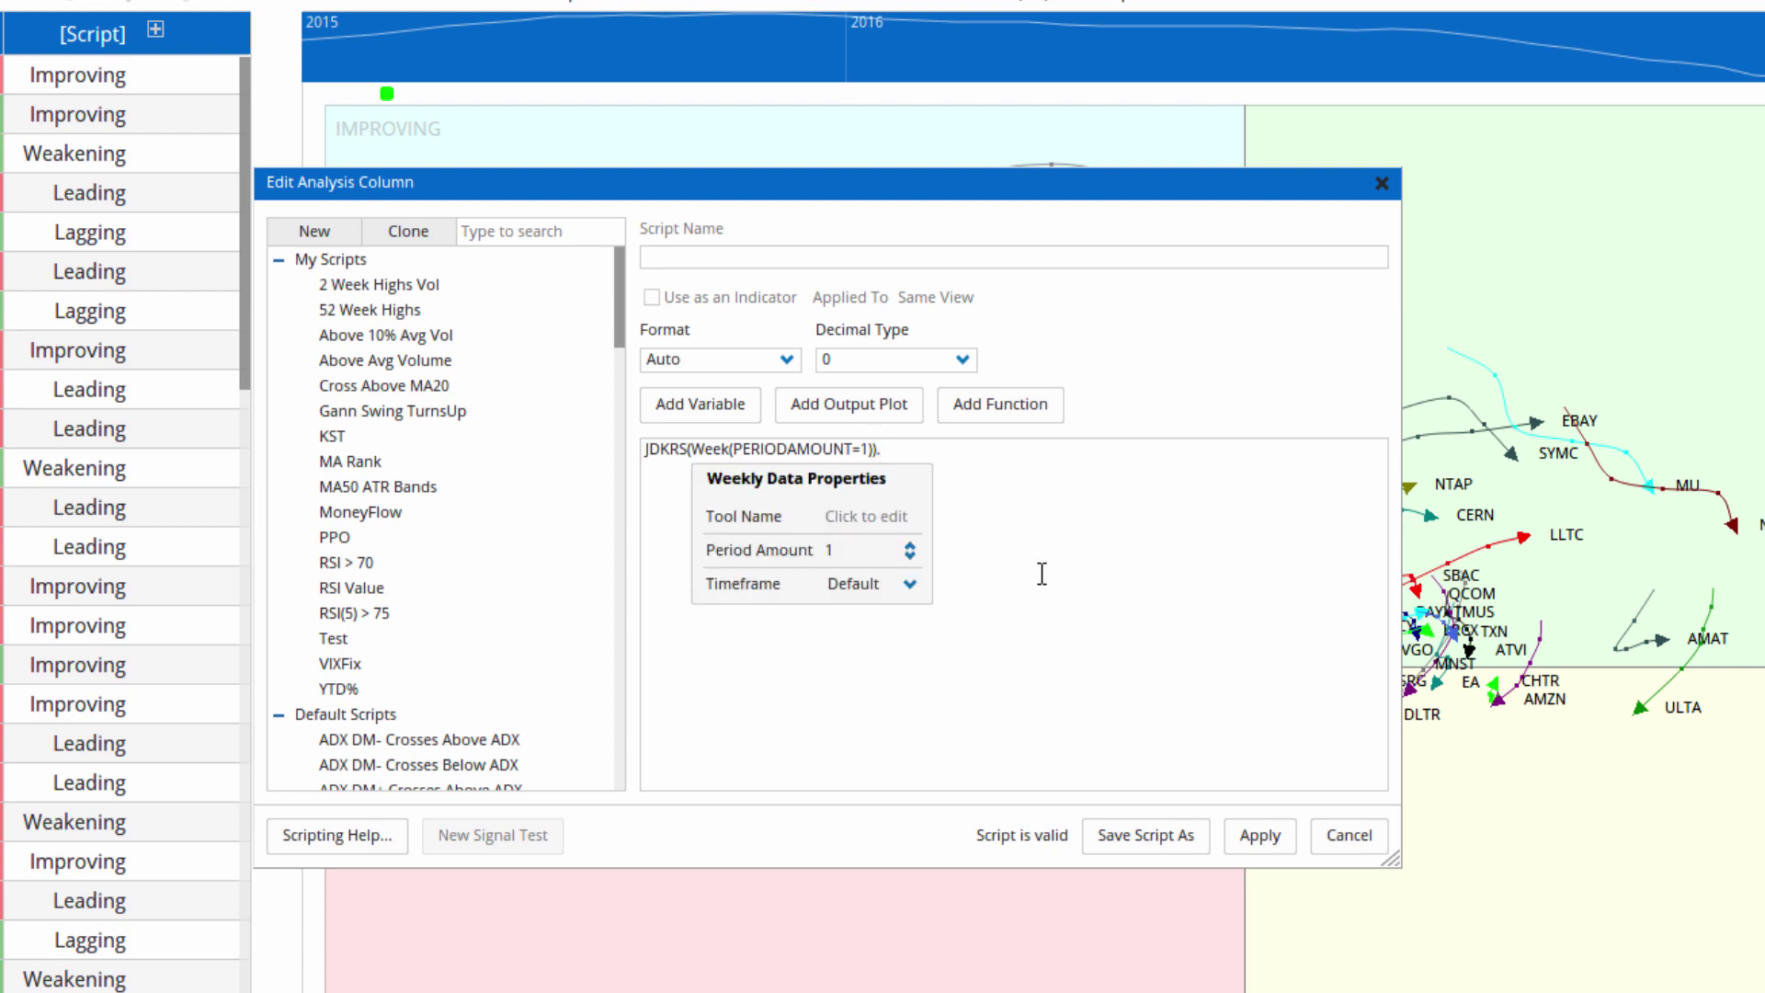
type("d")
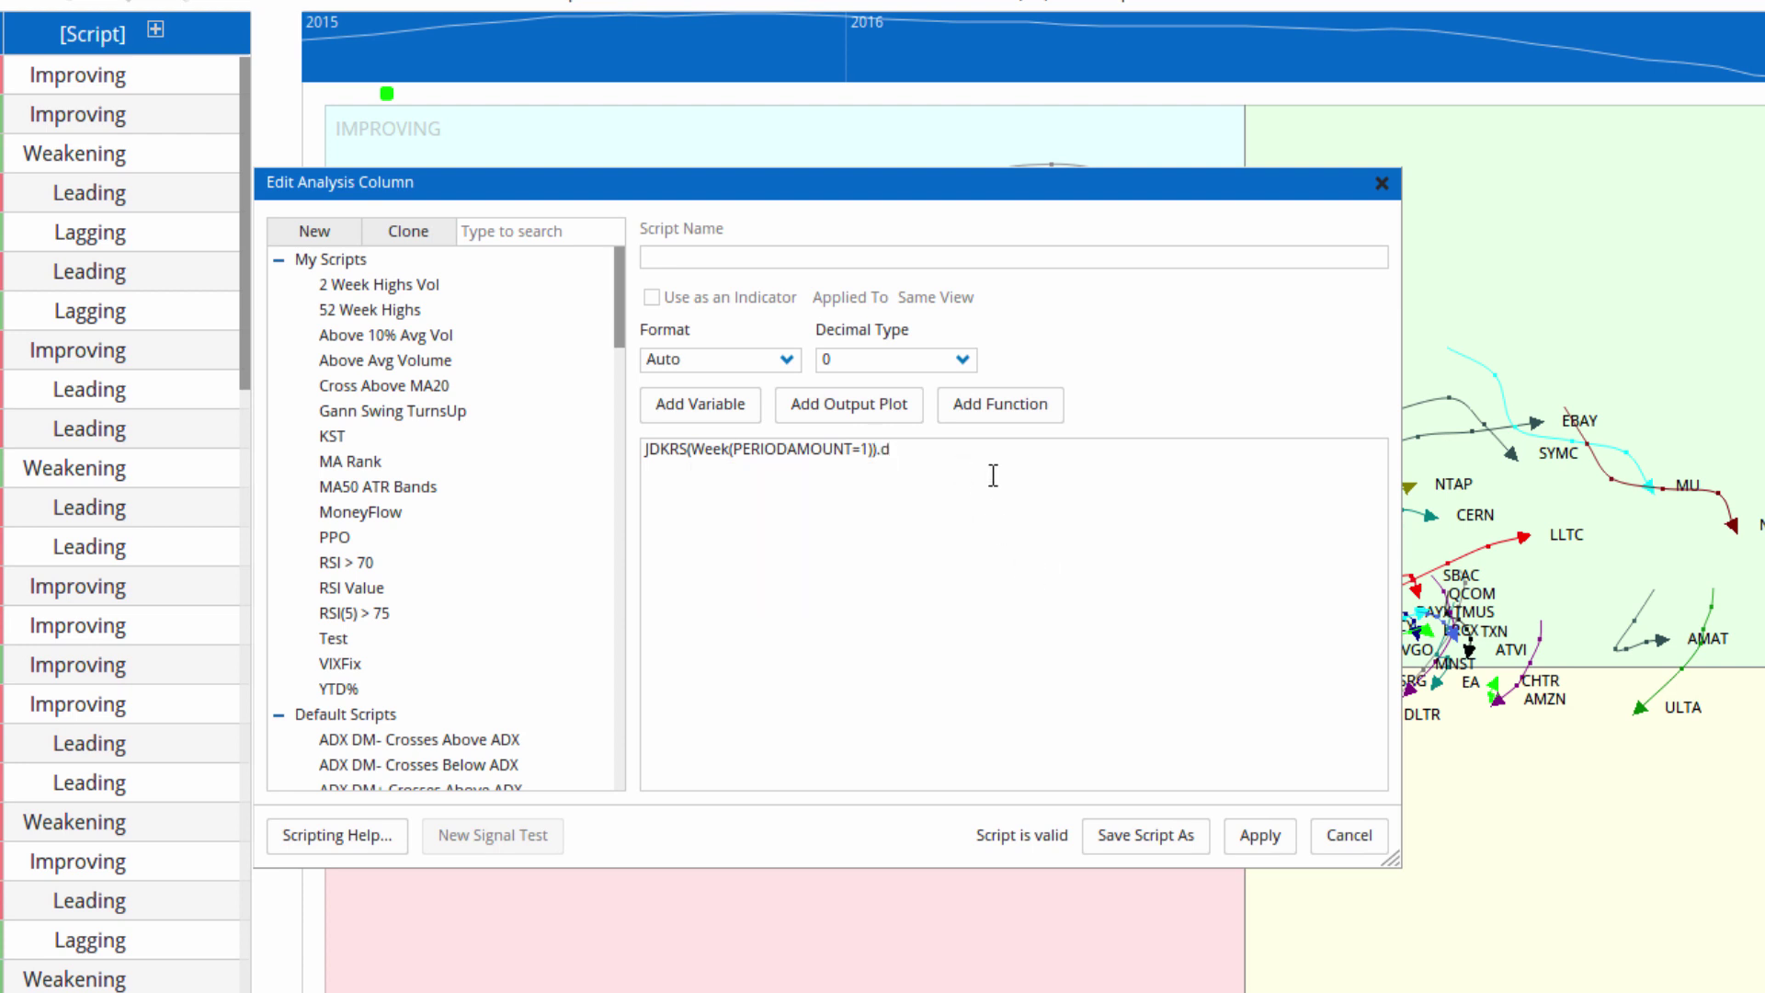
key("BackSpace")
- Set the JDKRS Default Plot to Distance and apply the column
left_click(688, 451)
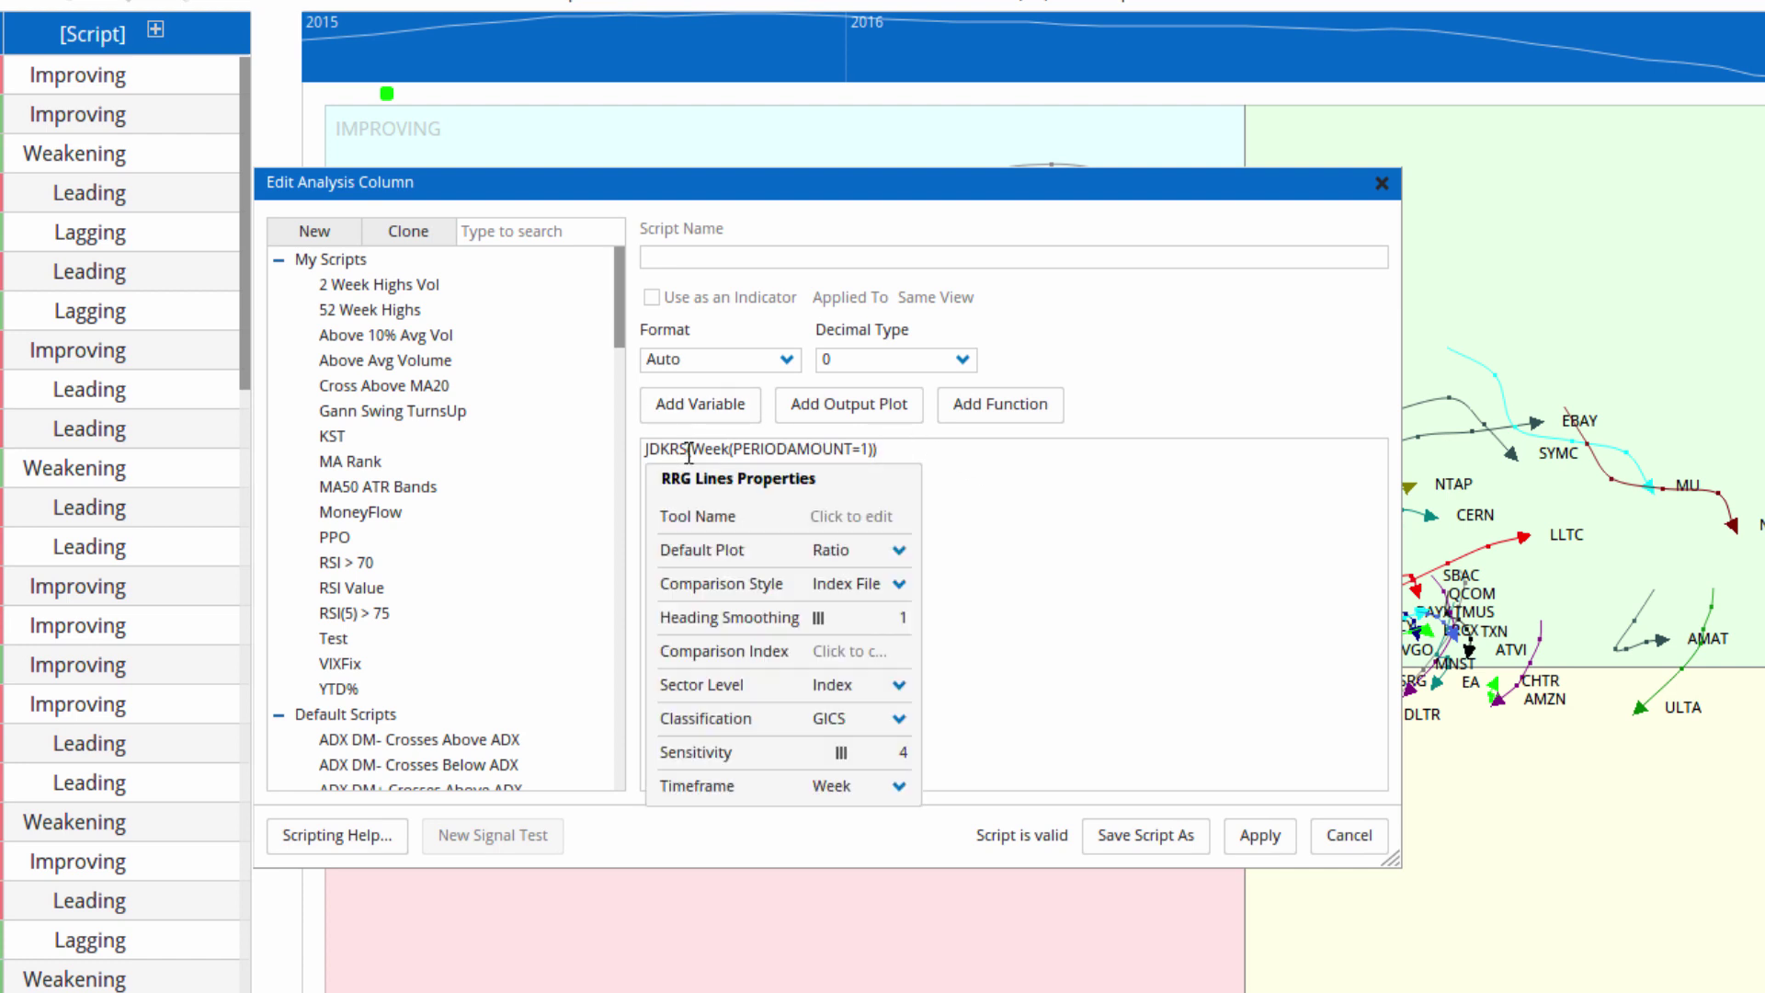
left_click(843, 652)
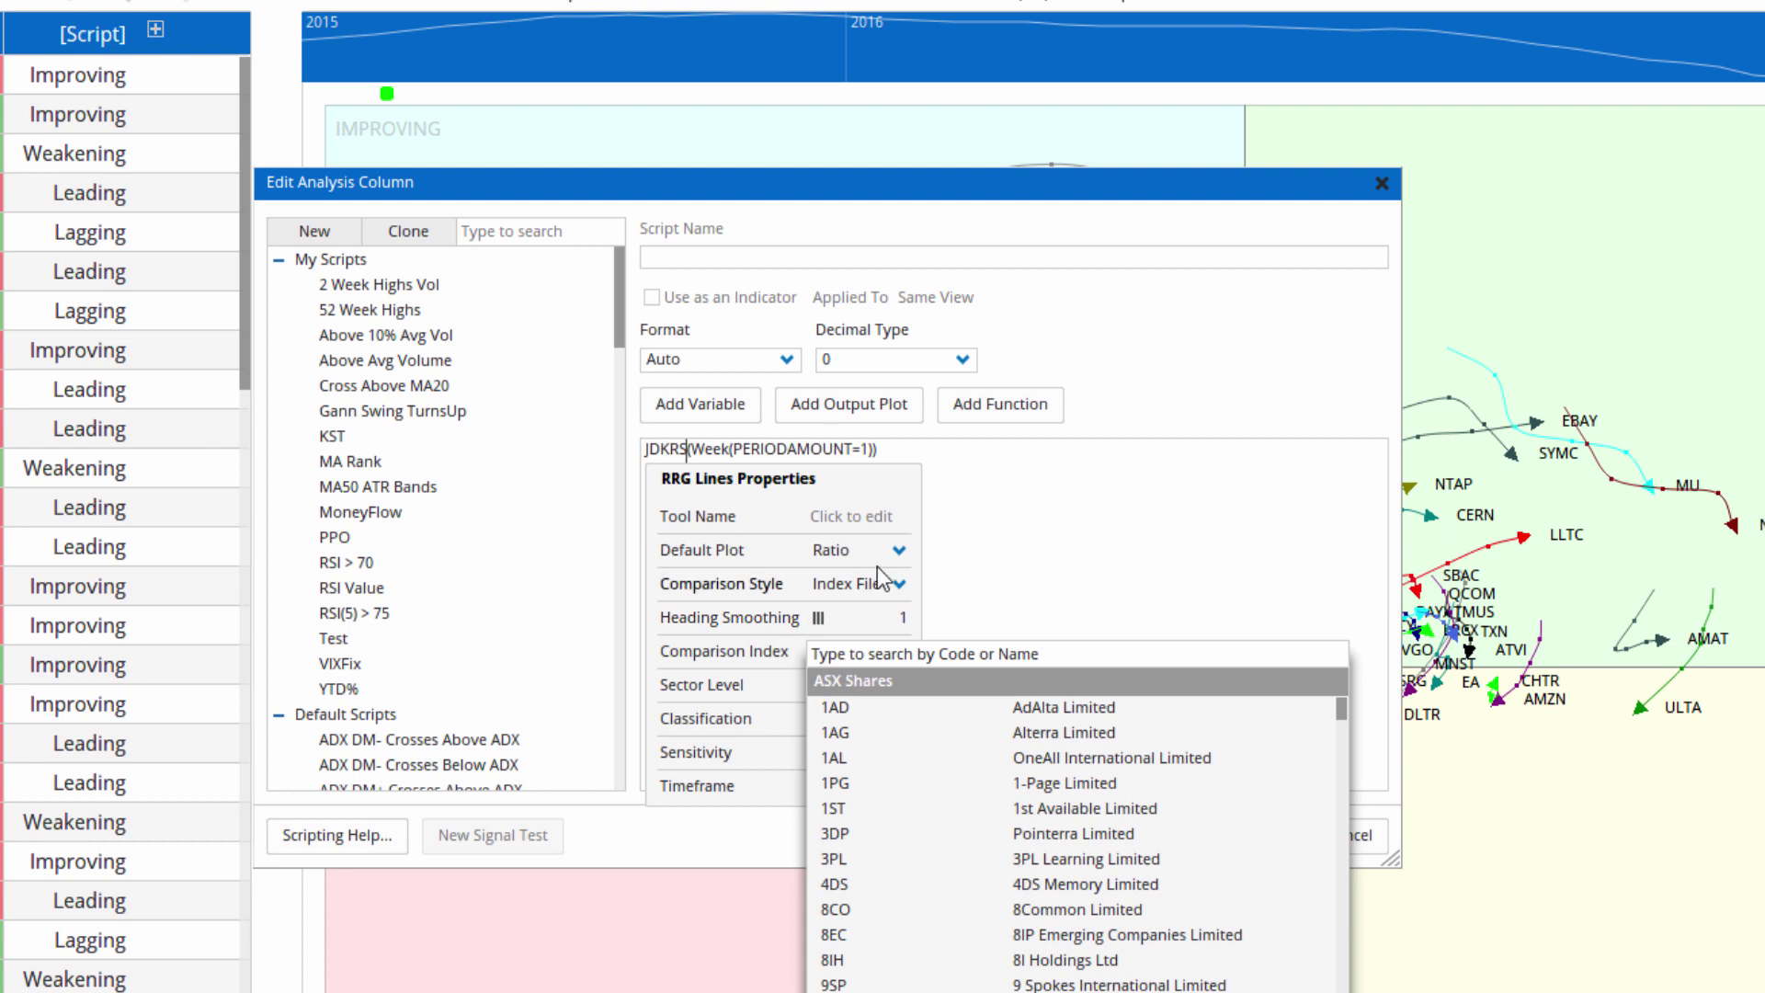
left_click(896, 551)
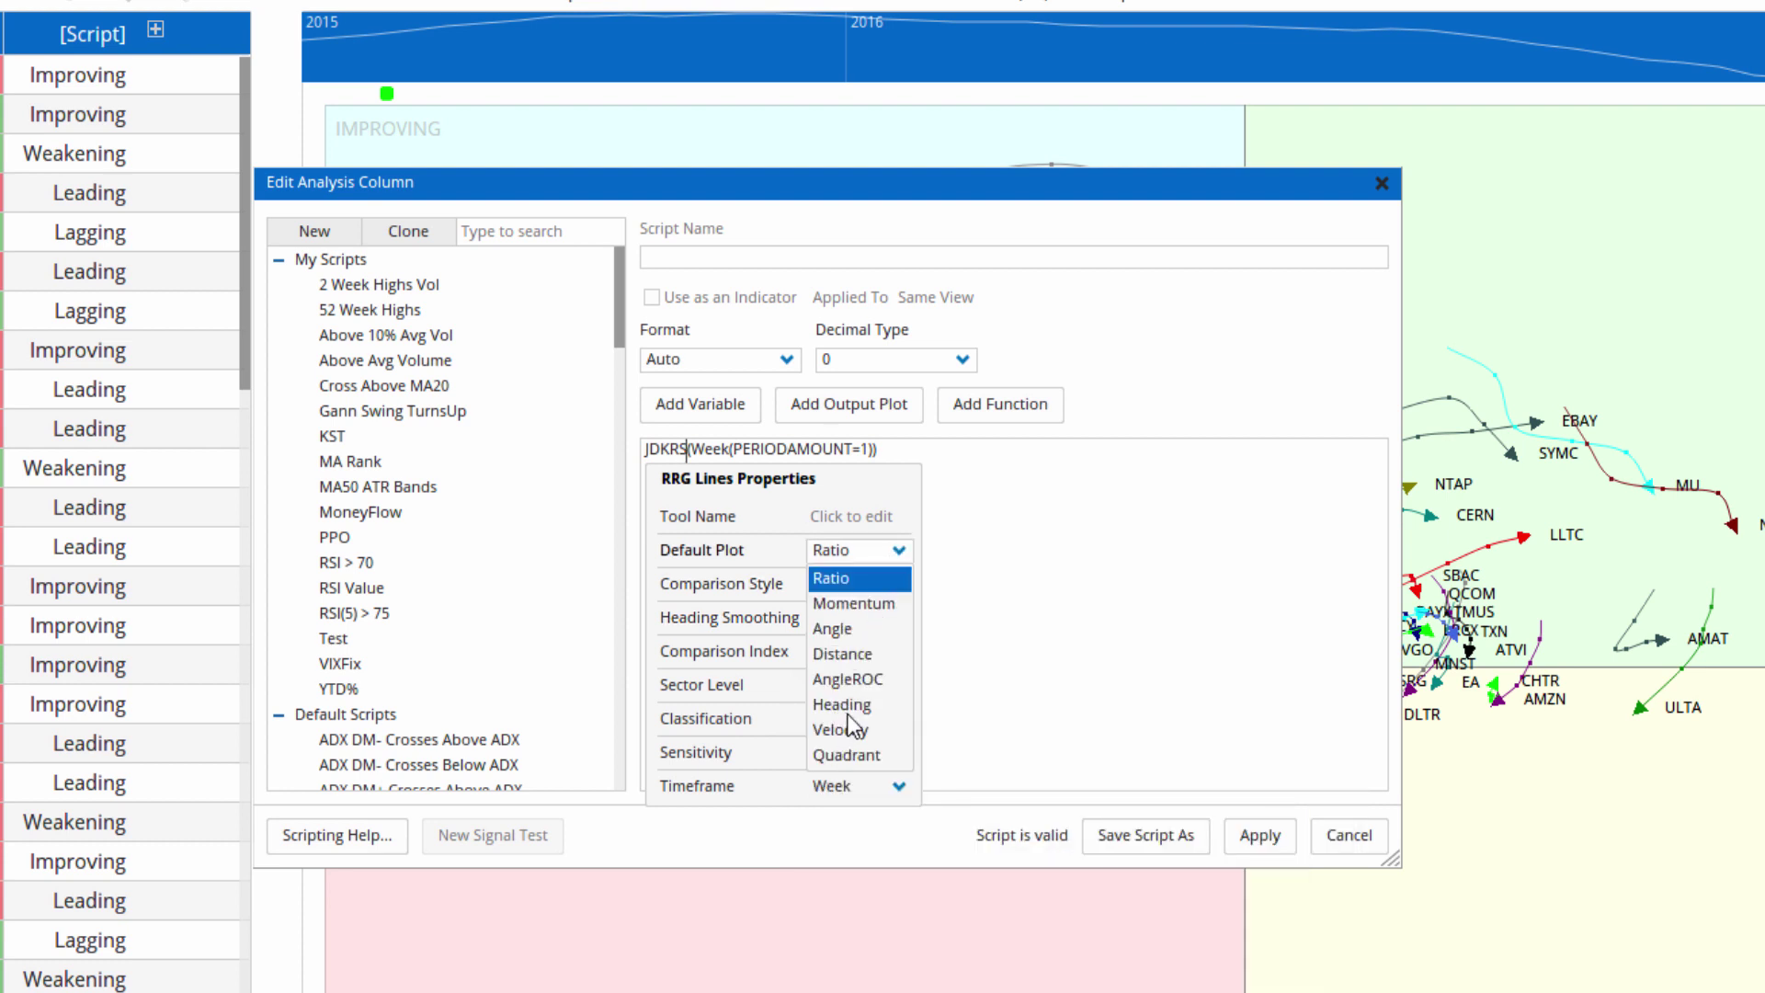
left_click(855, 653)
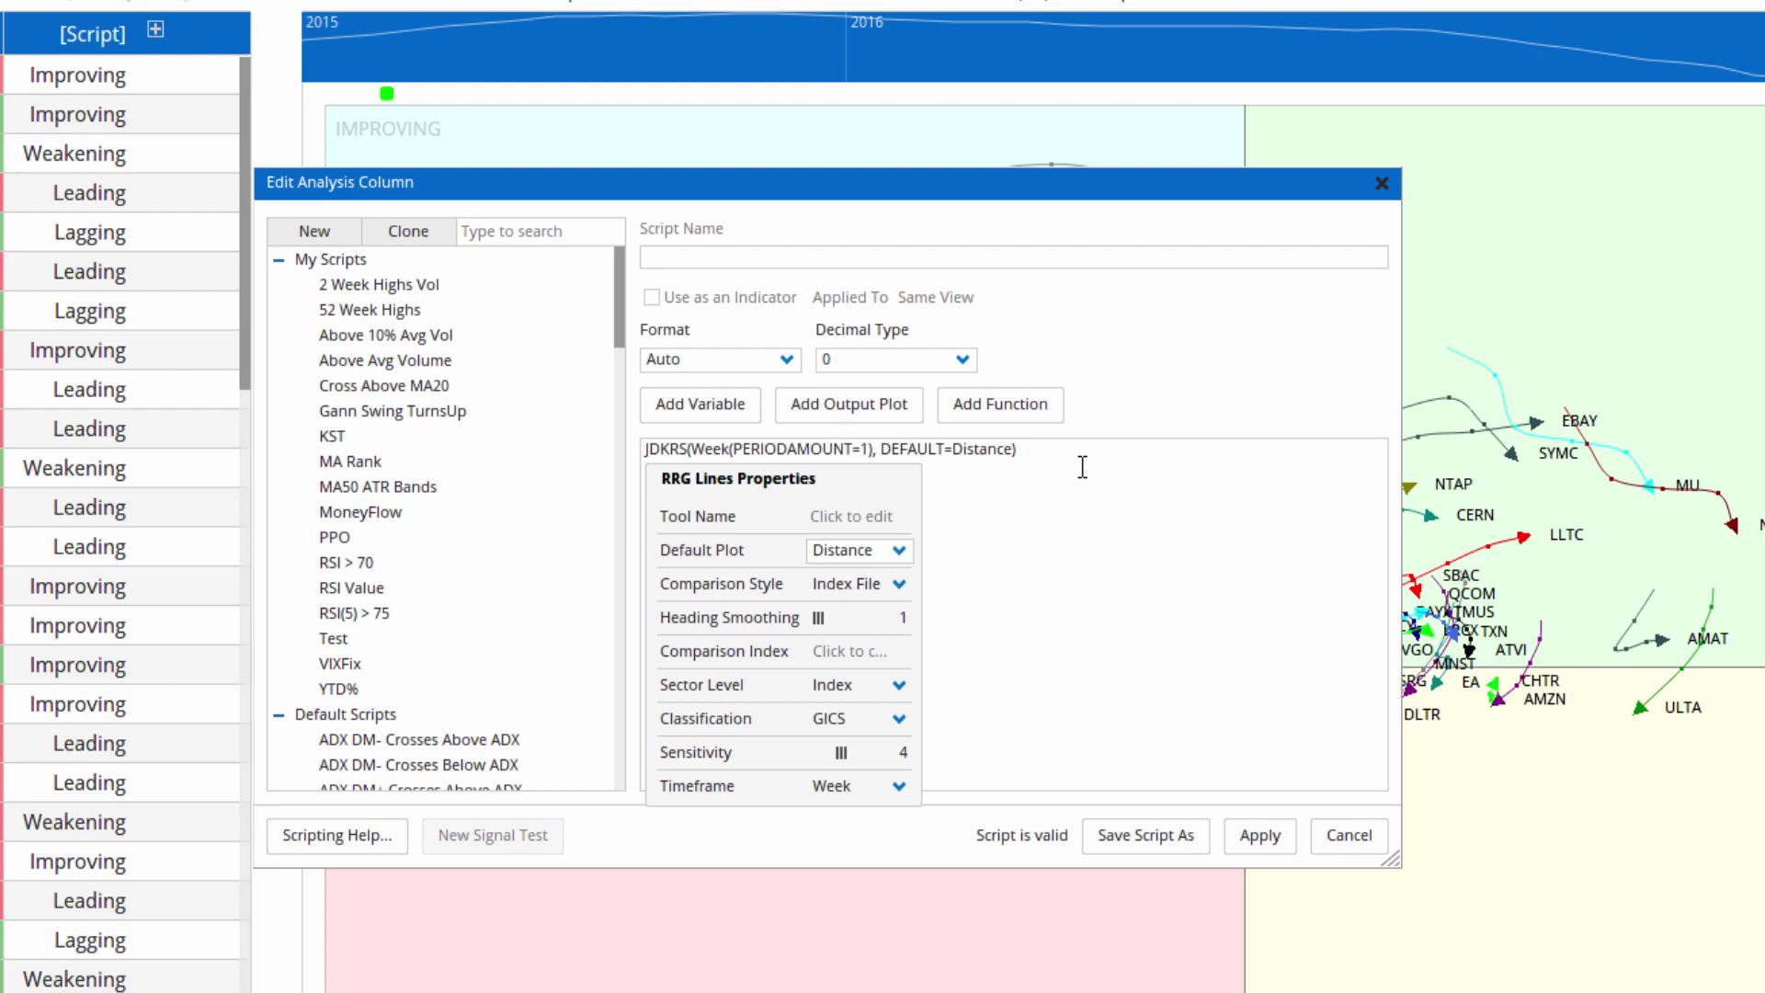
left_click(1083, 467)
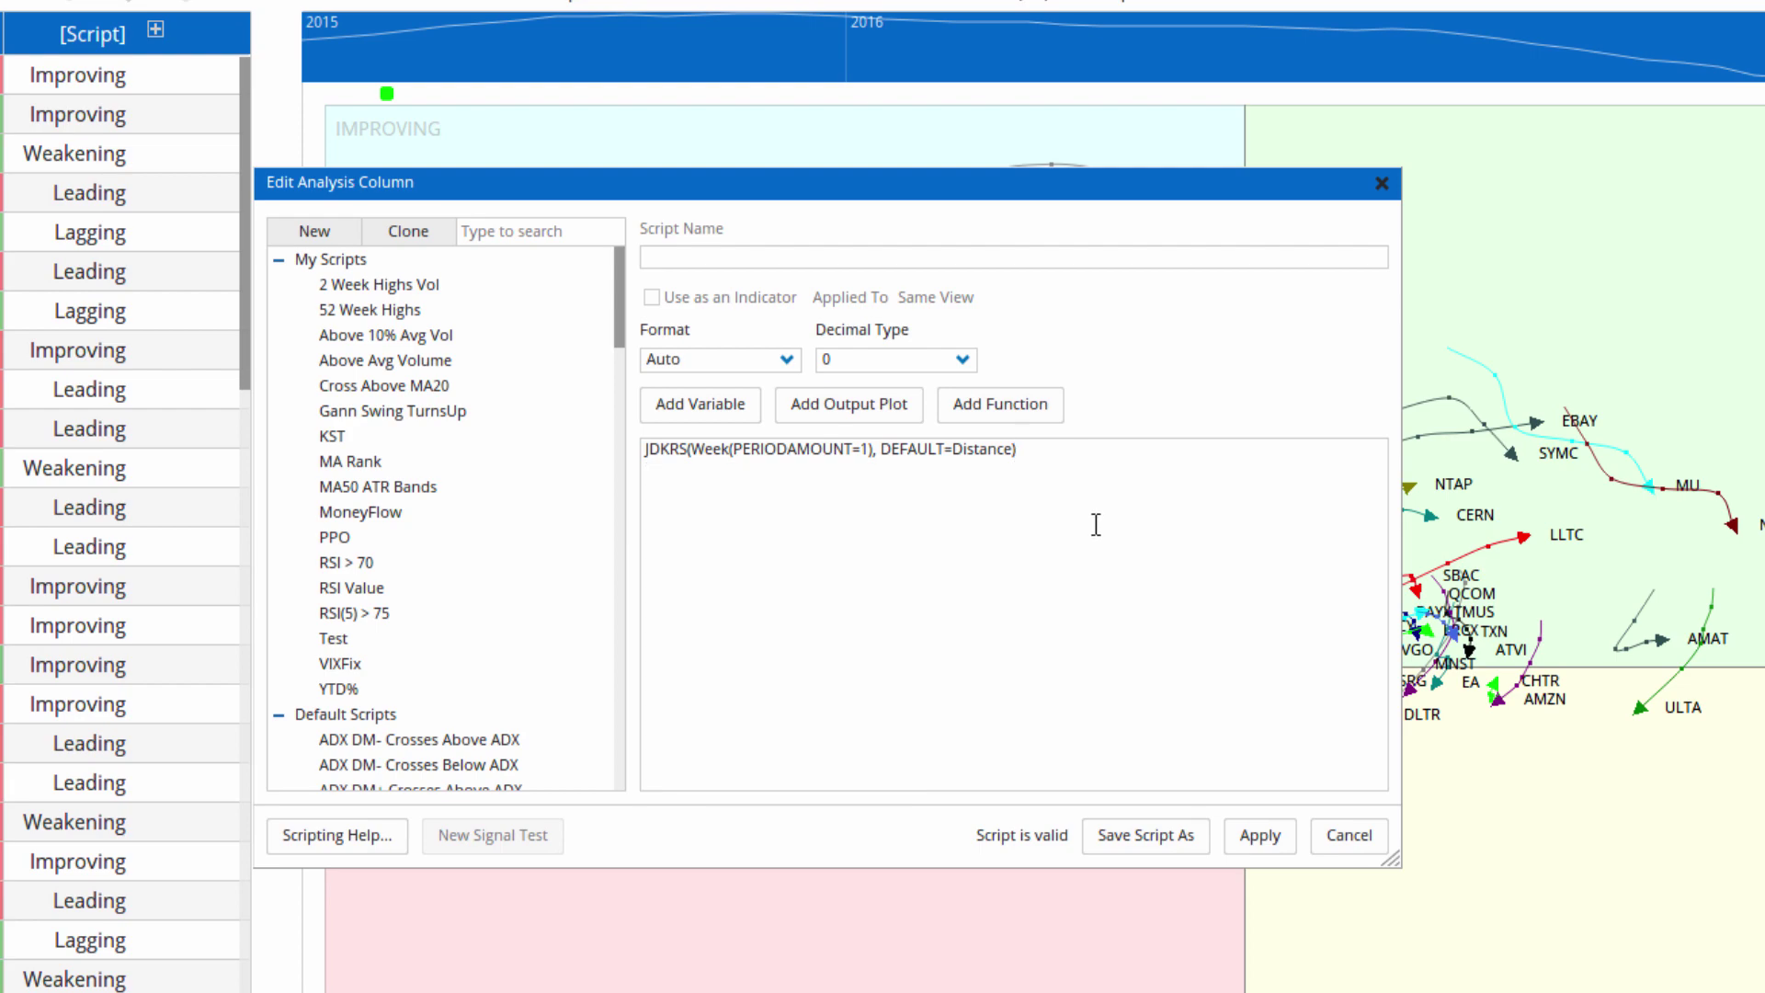
left_click(1258, 836)
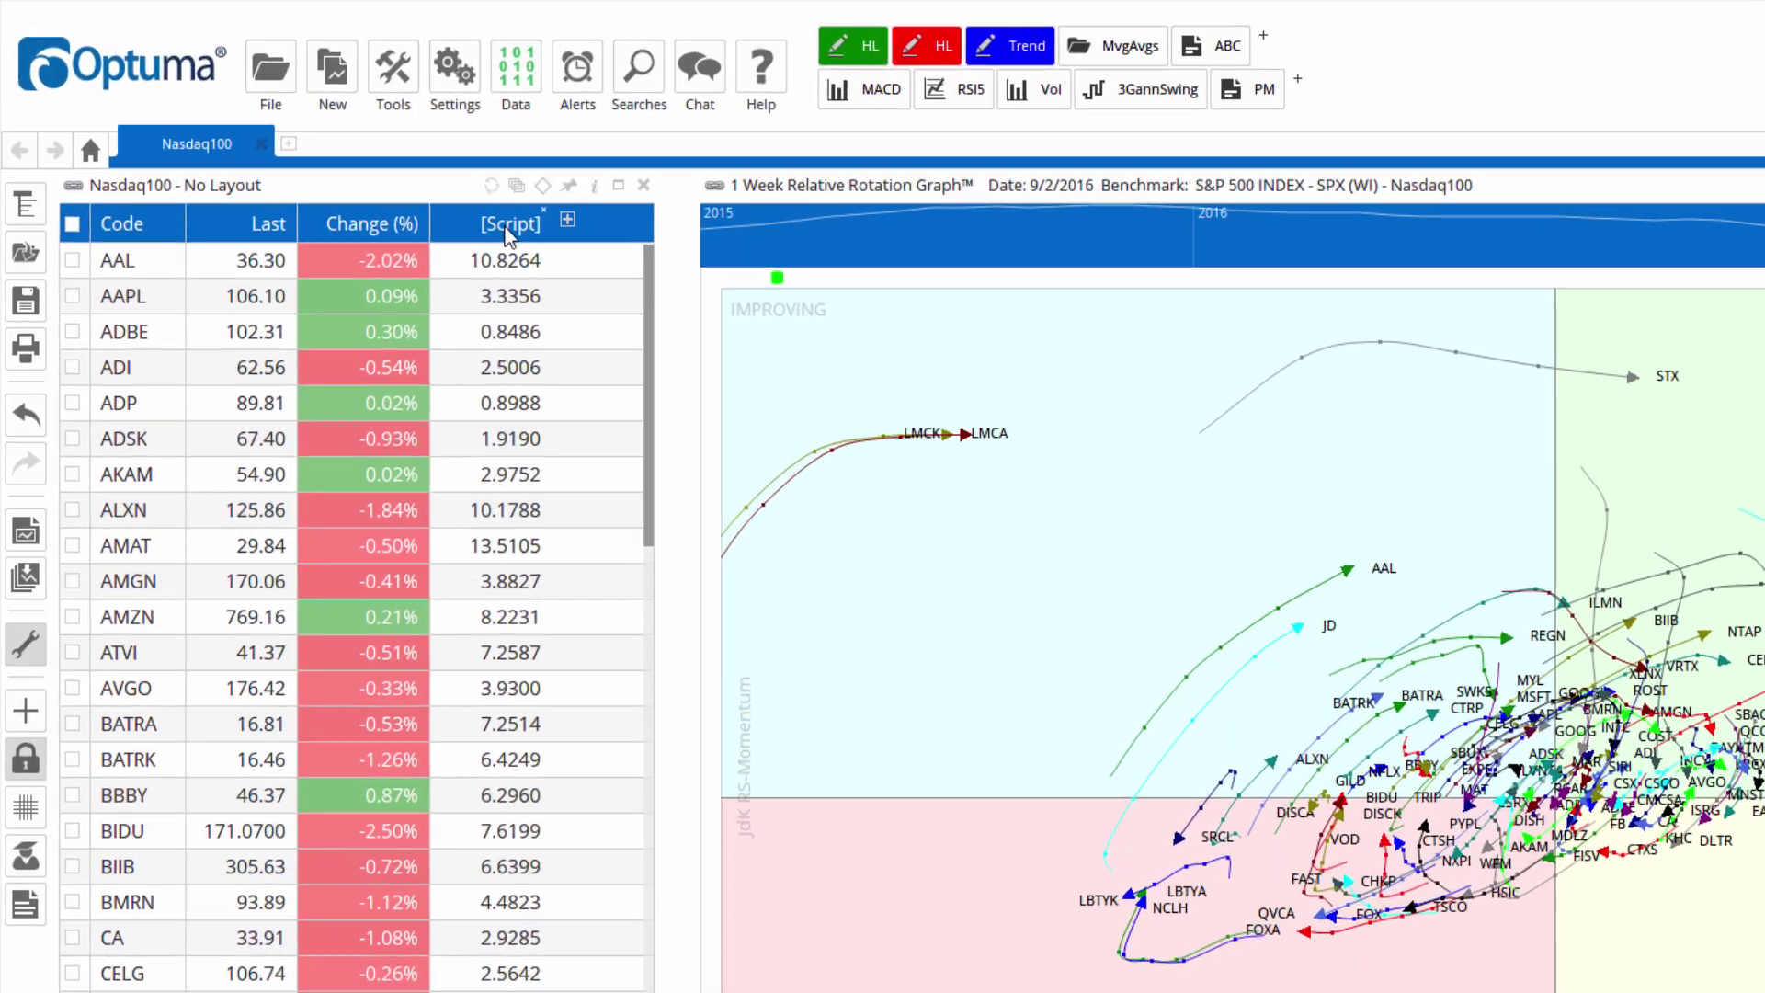
- Group the watch list by the [Script] column into deciles
right_click(383, 173)
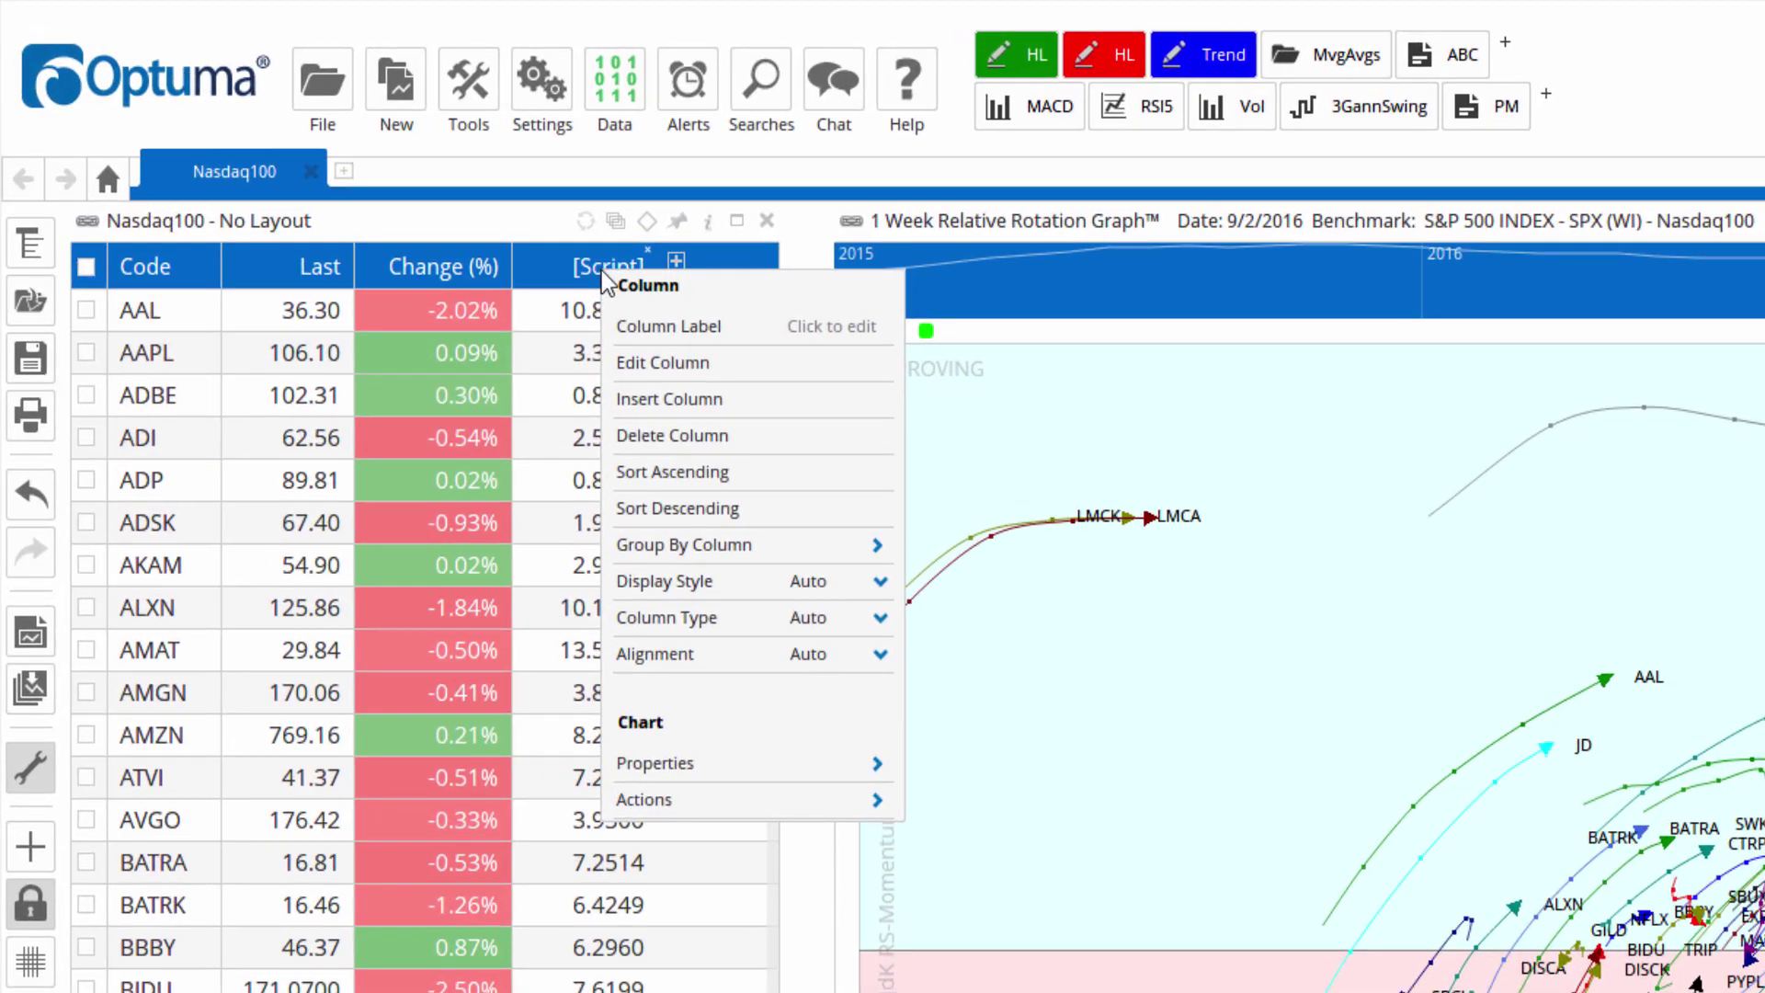
mouse_move(864, 546)
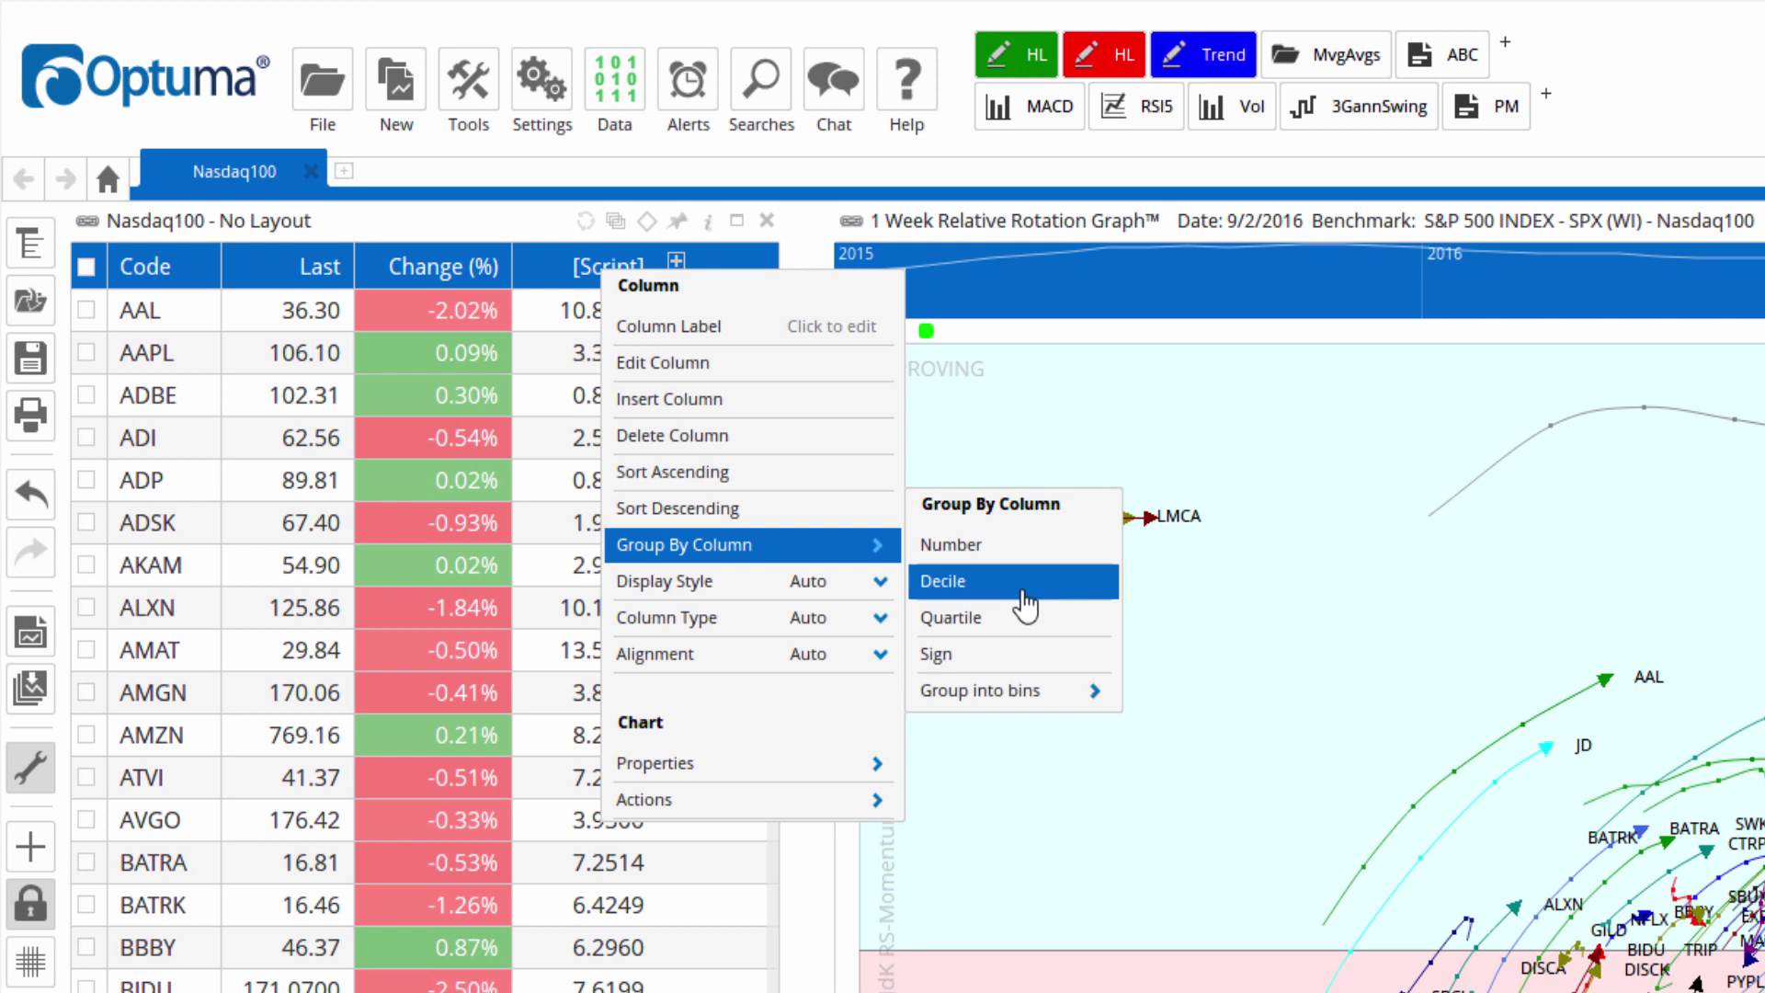
left_click(946, 583)
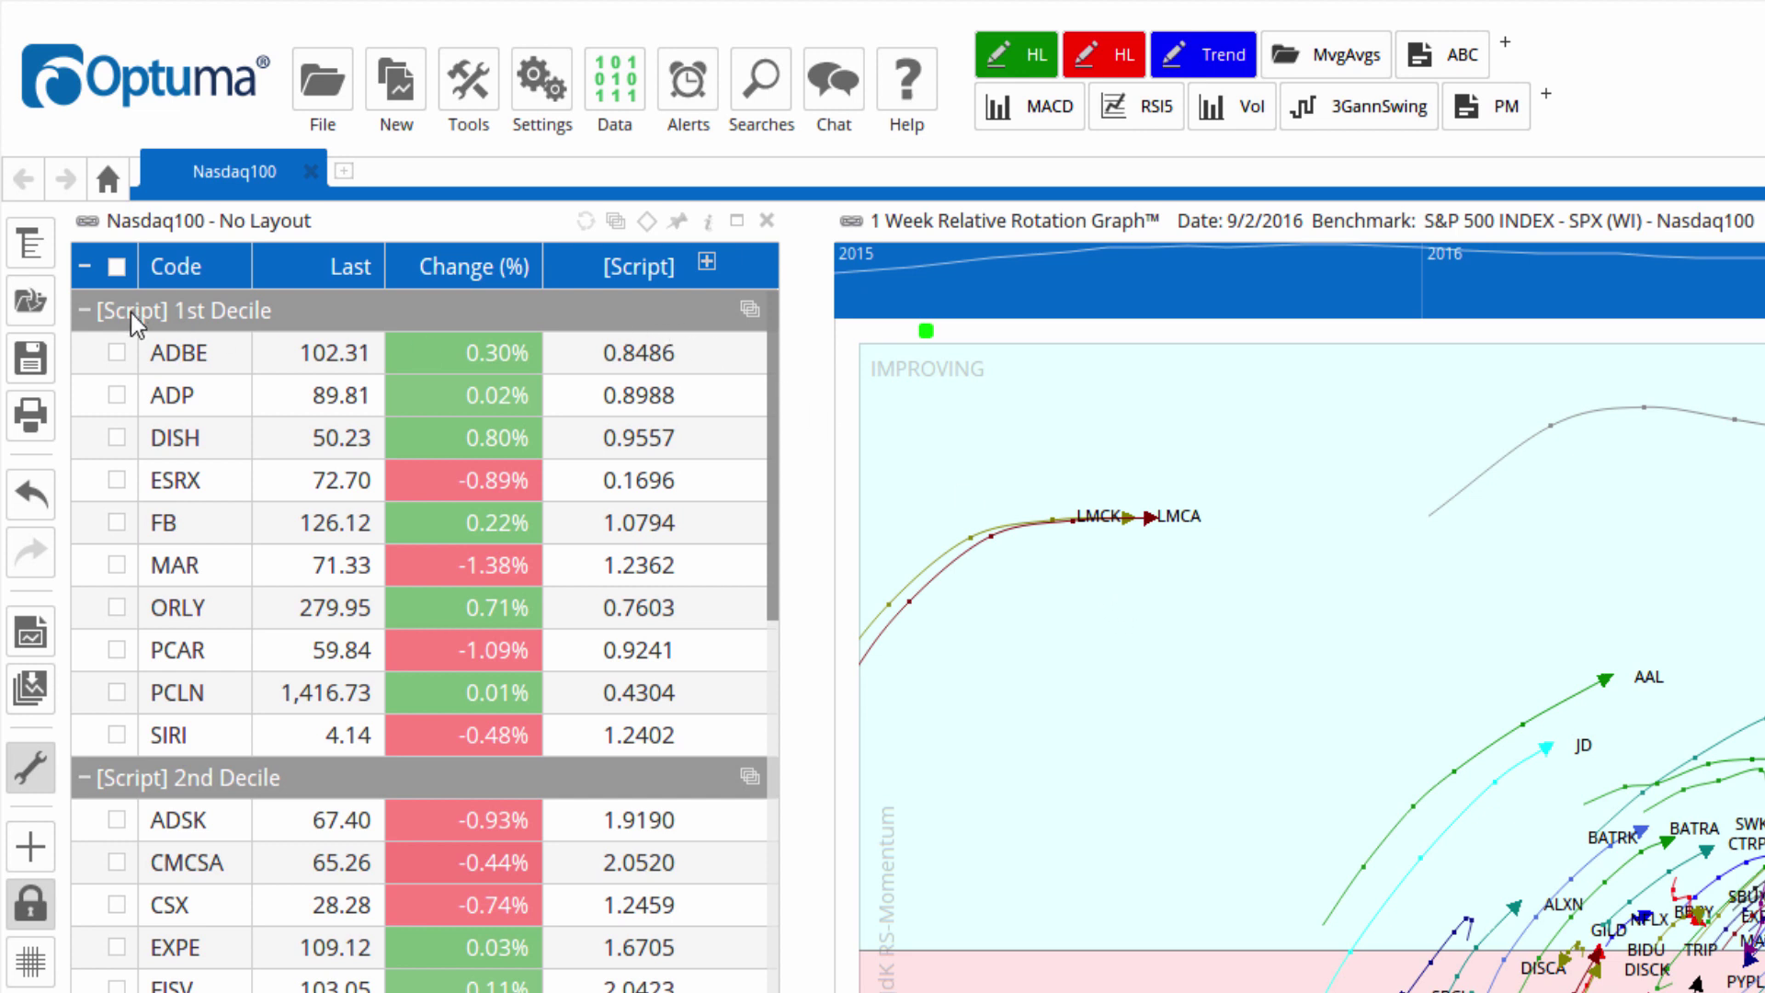
- Collapse all decile groups and rename the column label to Distance
left_click(83, 266)
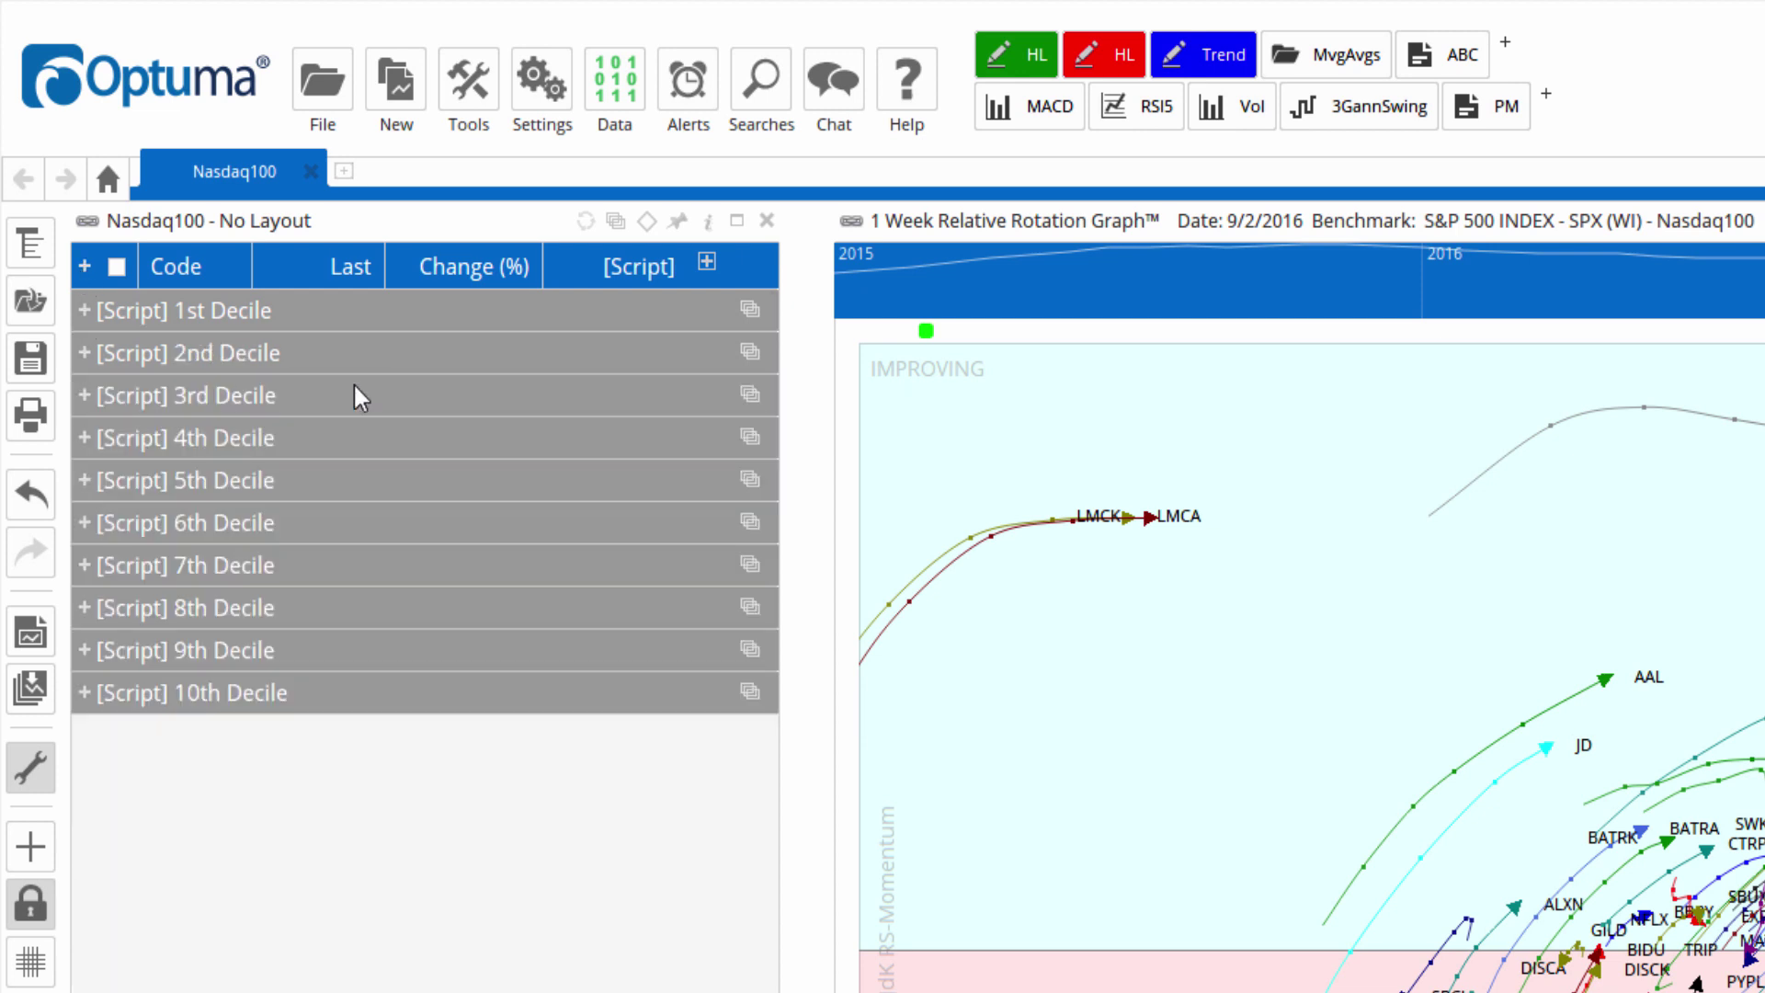
right_click(630, 274)
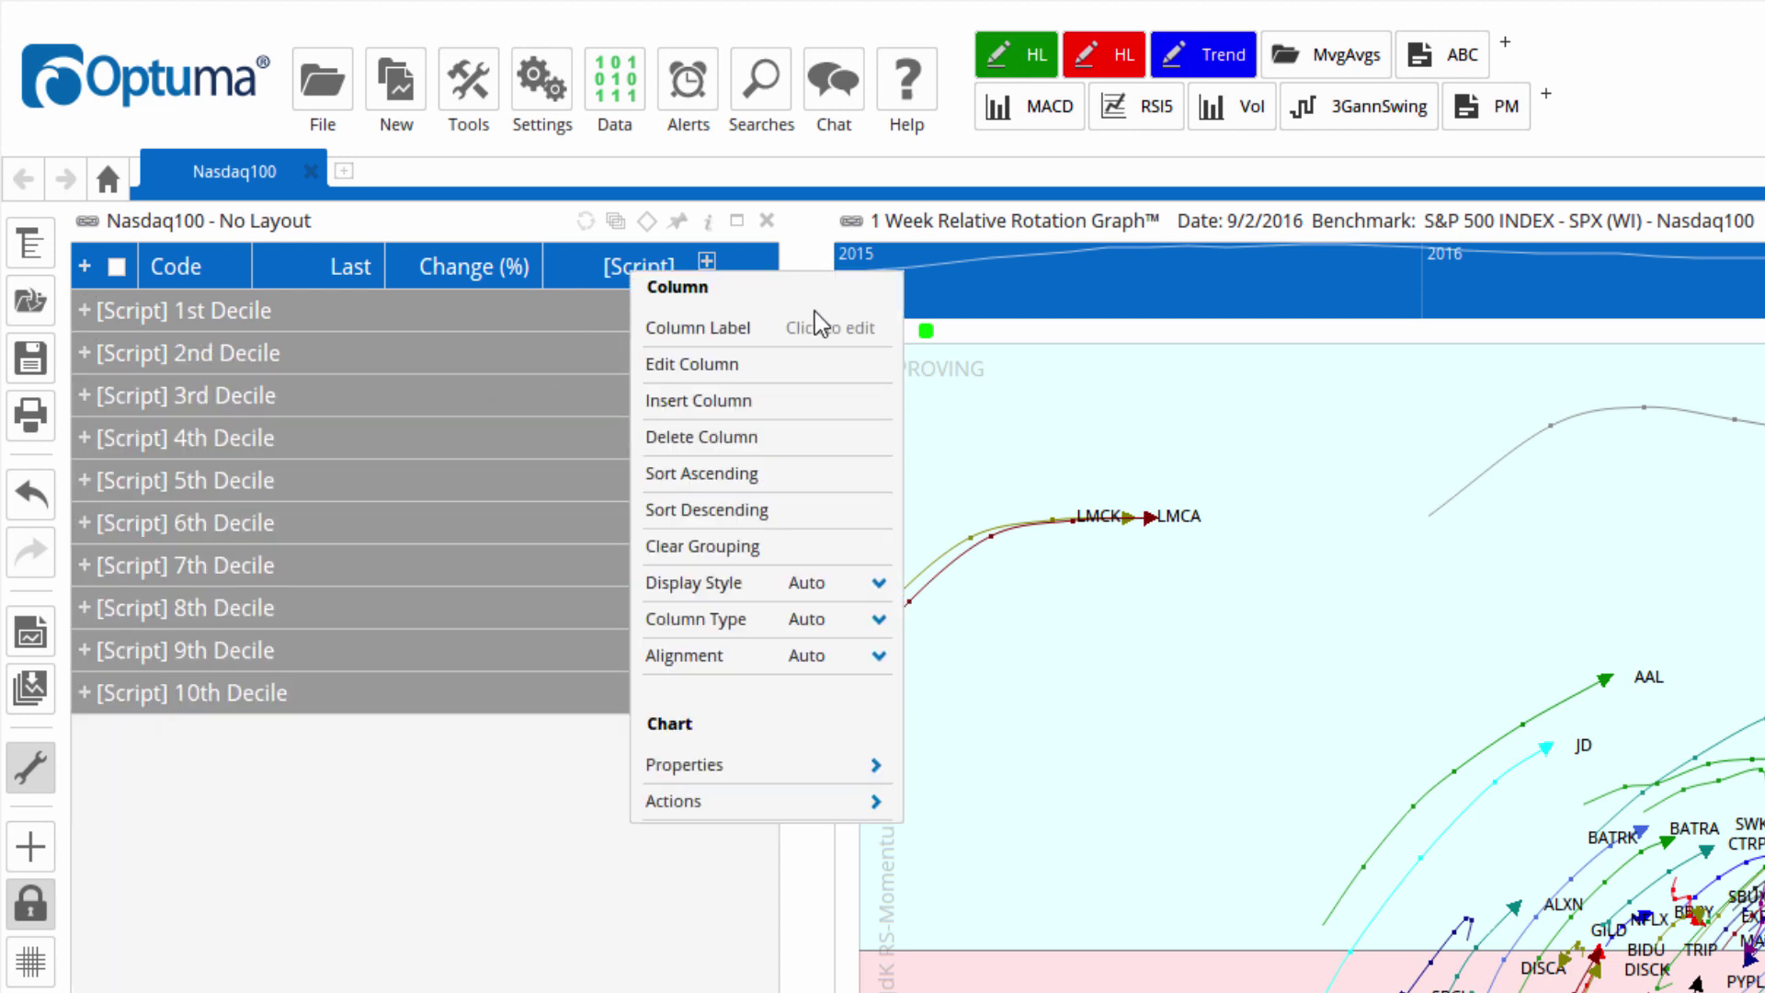
left_click(828, 331)
type("Di")
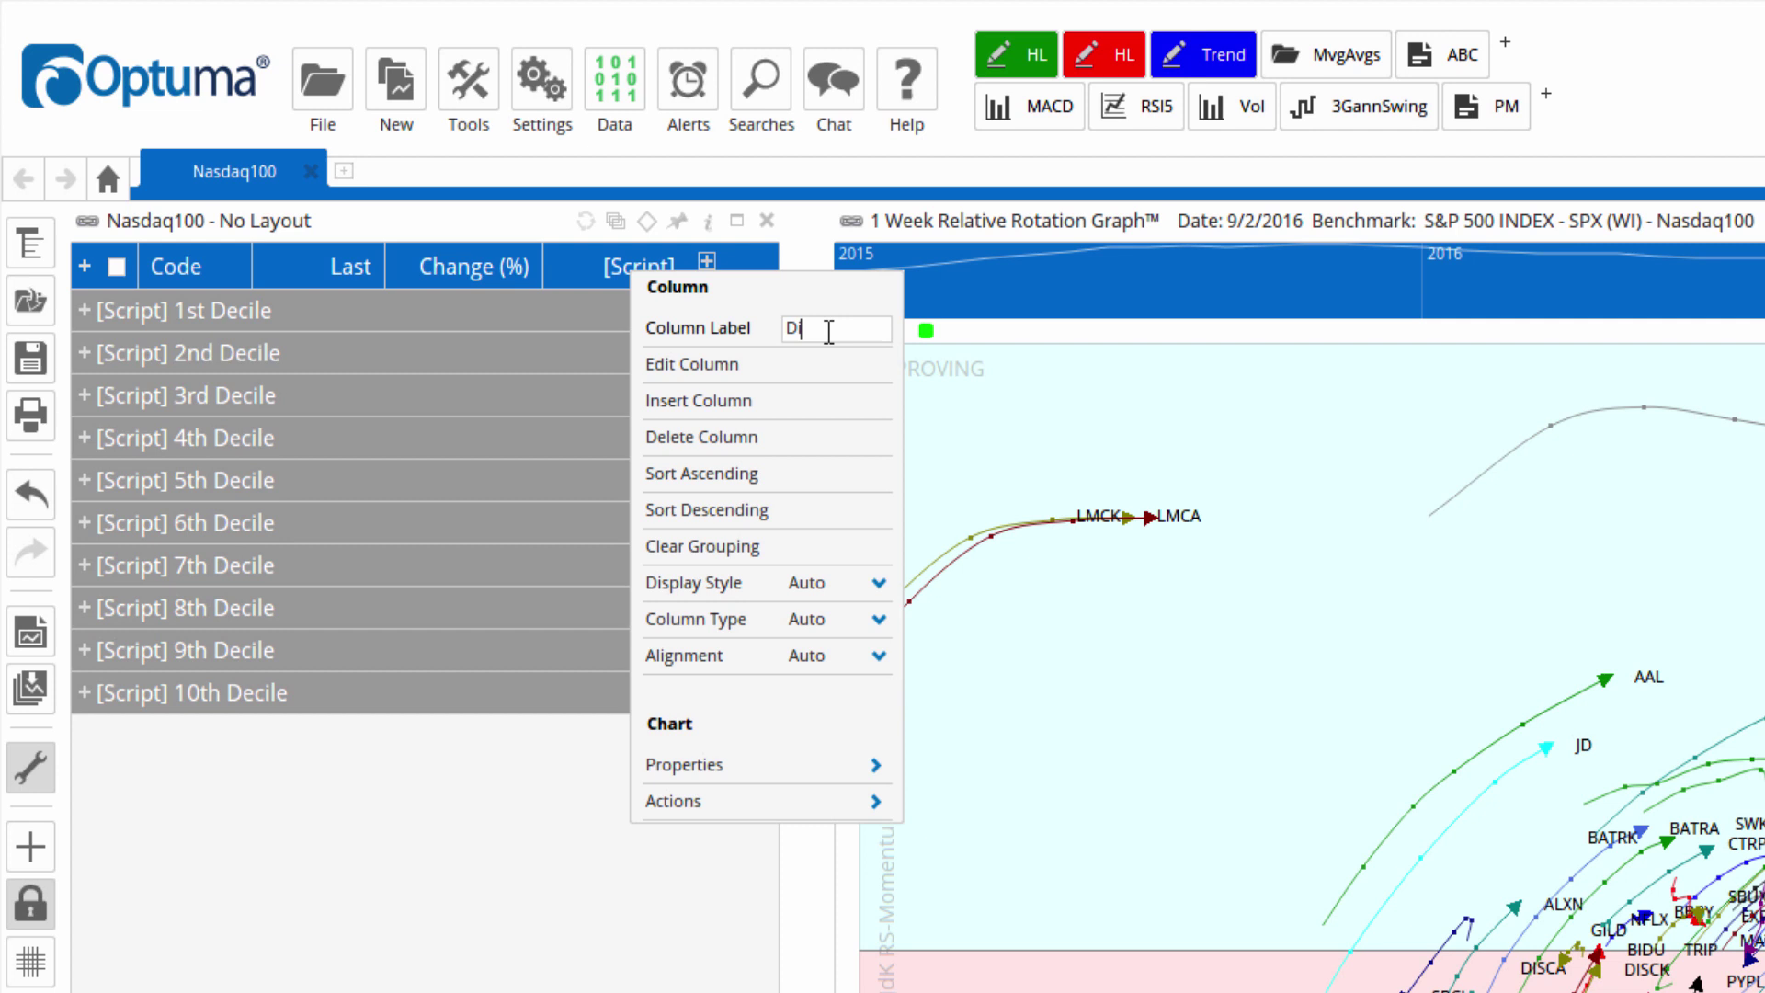
type("stance")
key("Return")
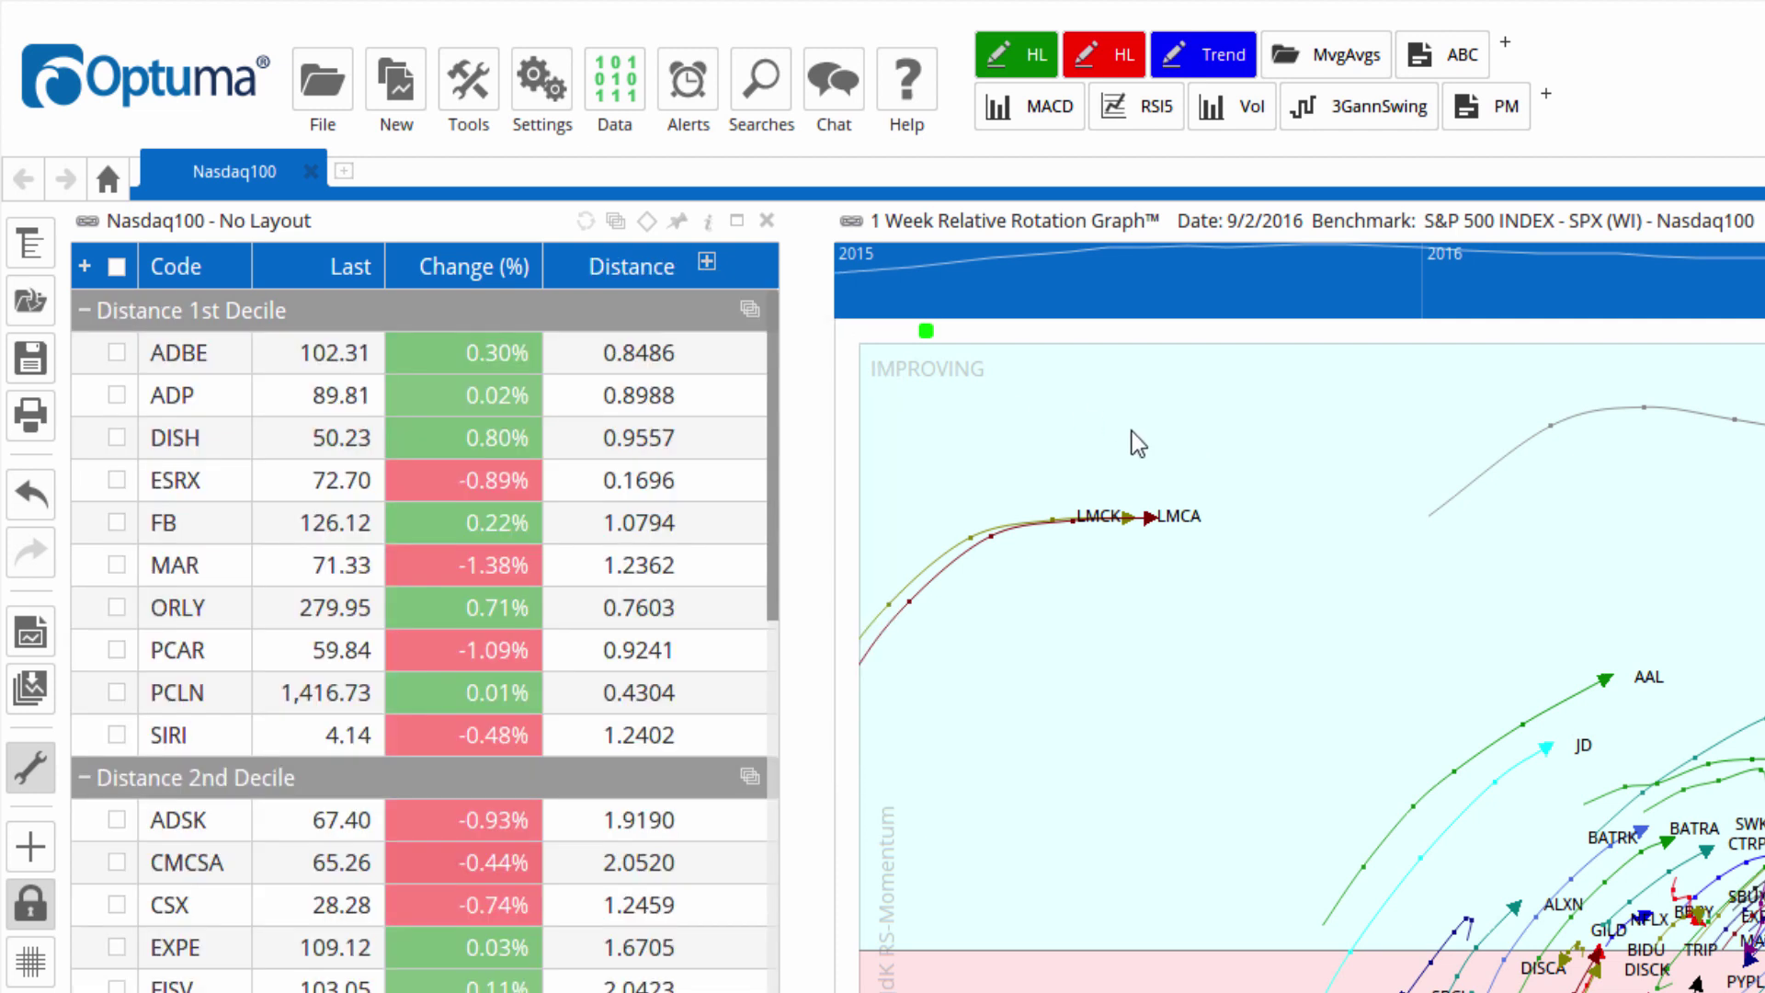
- Set the decile groups' Summary Type to Average, showing e.g. AVG 0.8543
right_click(623, 317)
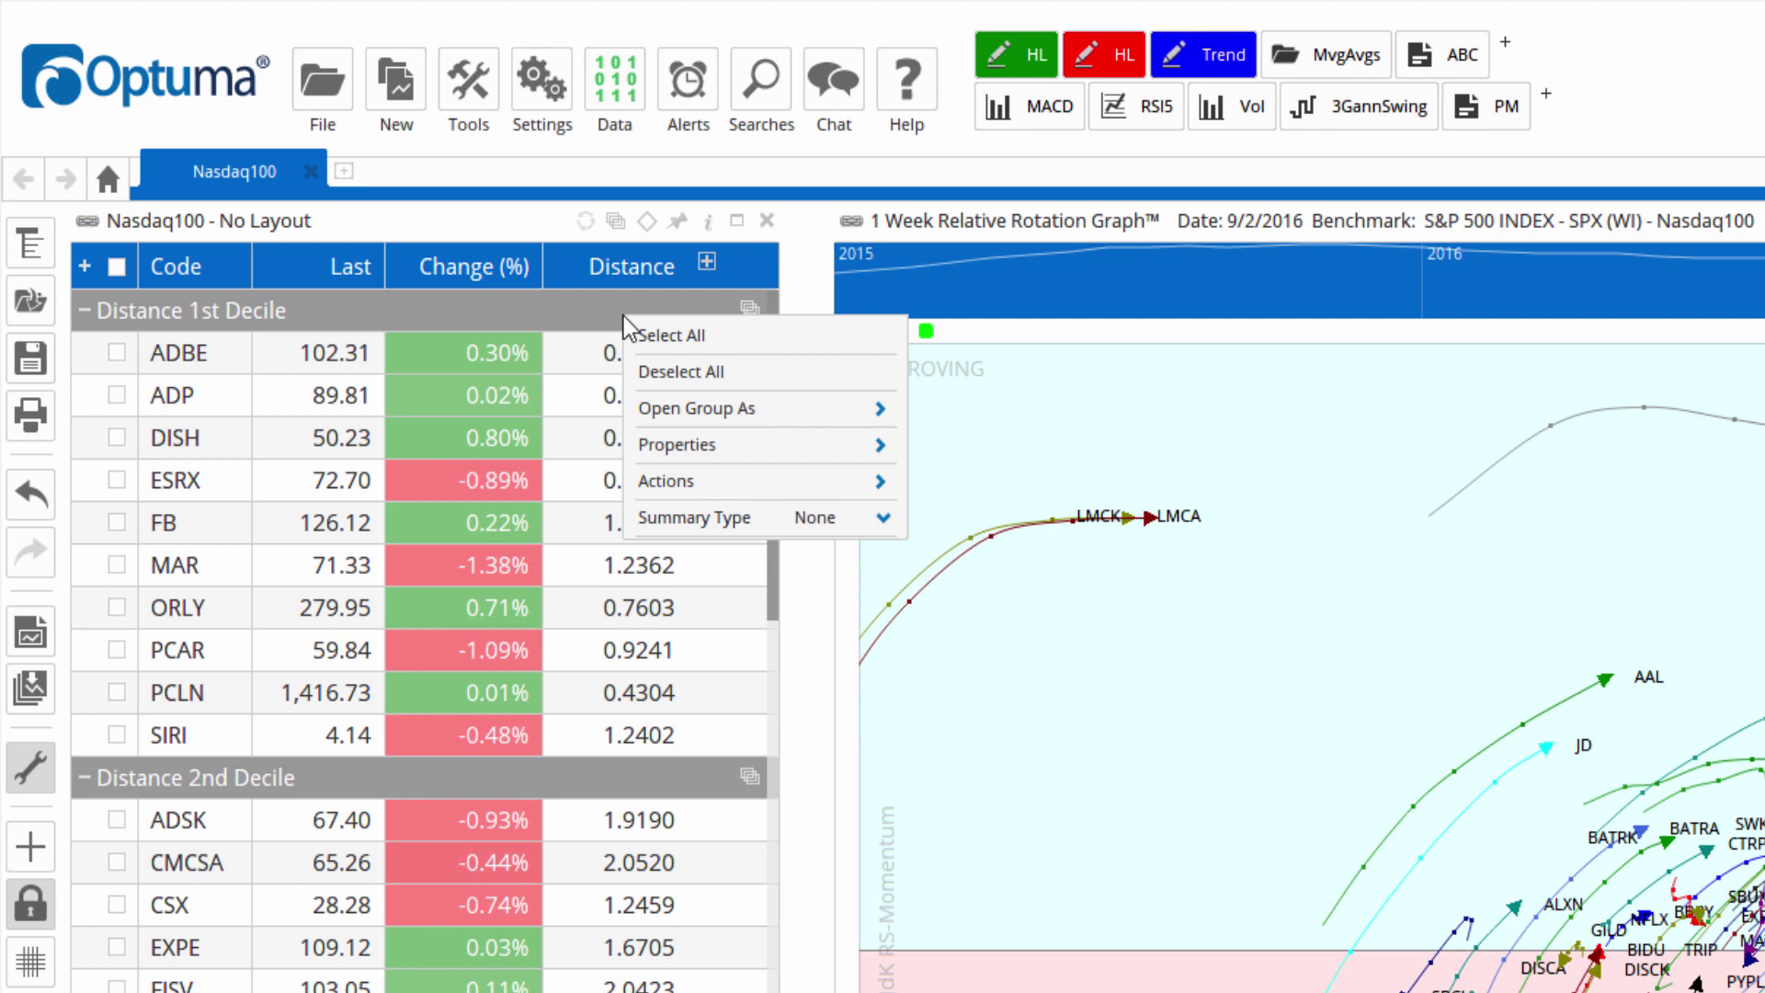
left_click(885, 519)
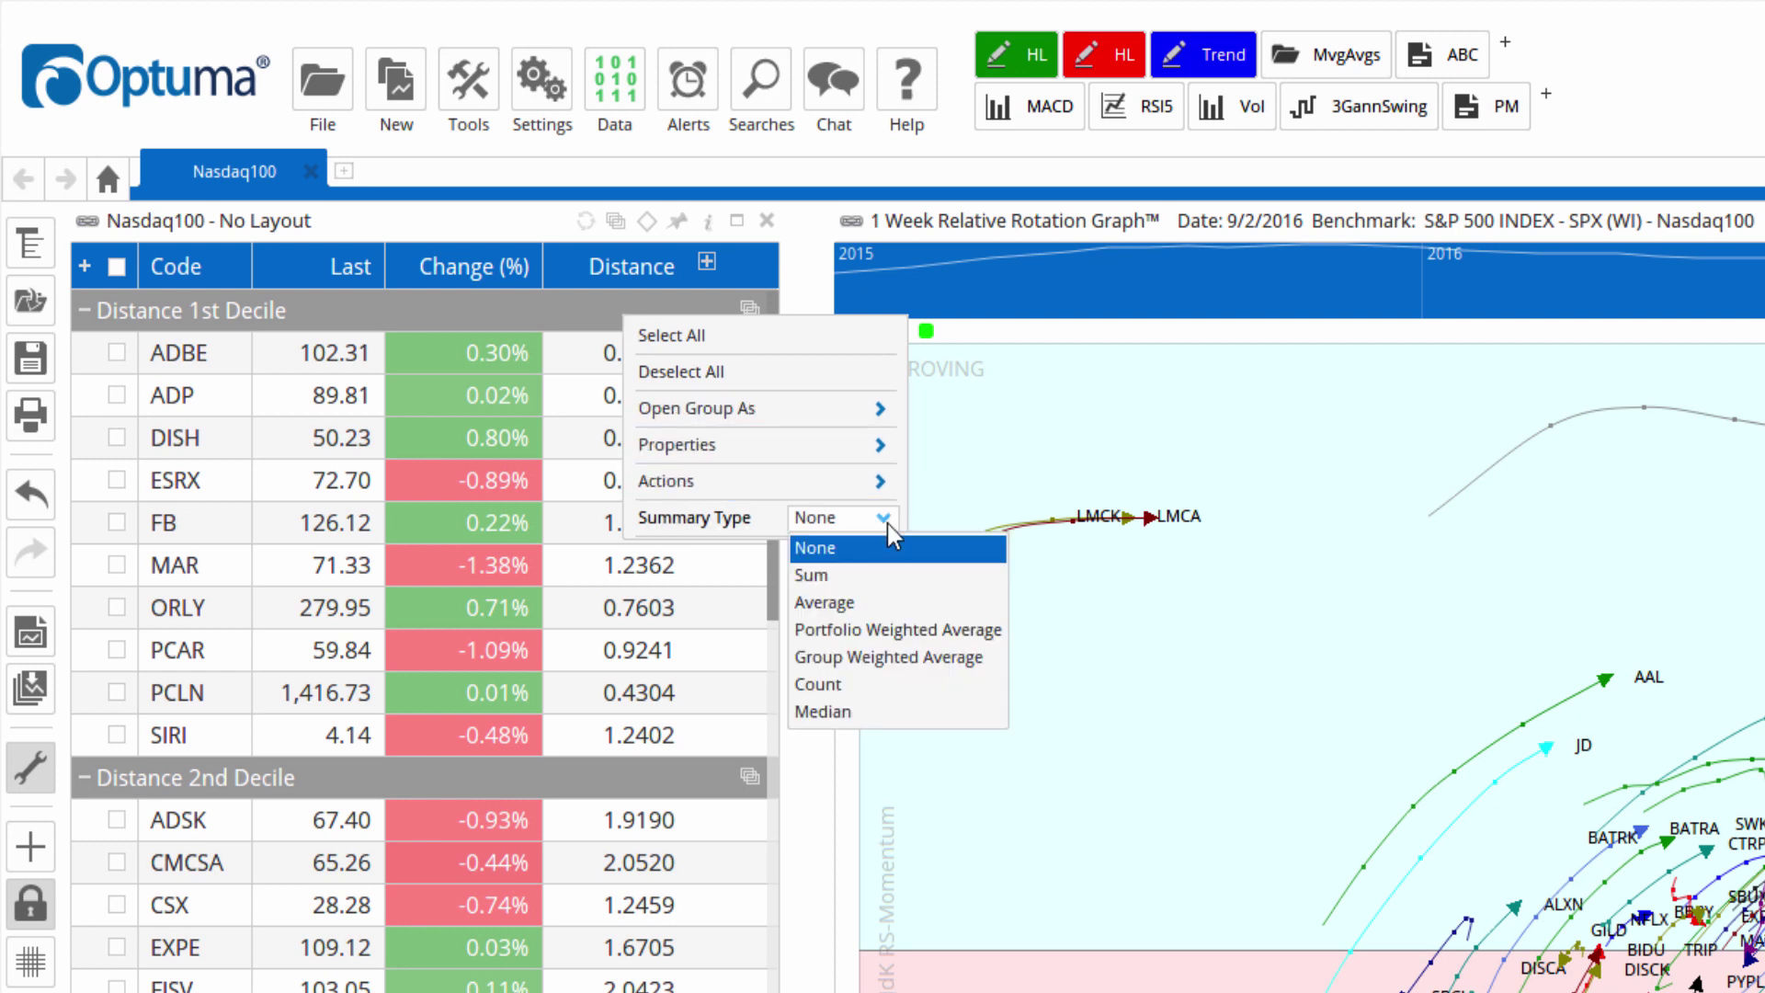
left_click(829, 603)
left_click(1074, 461)
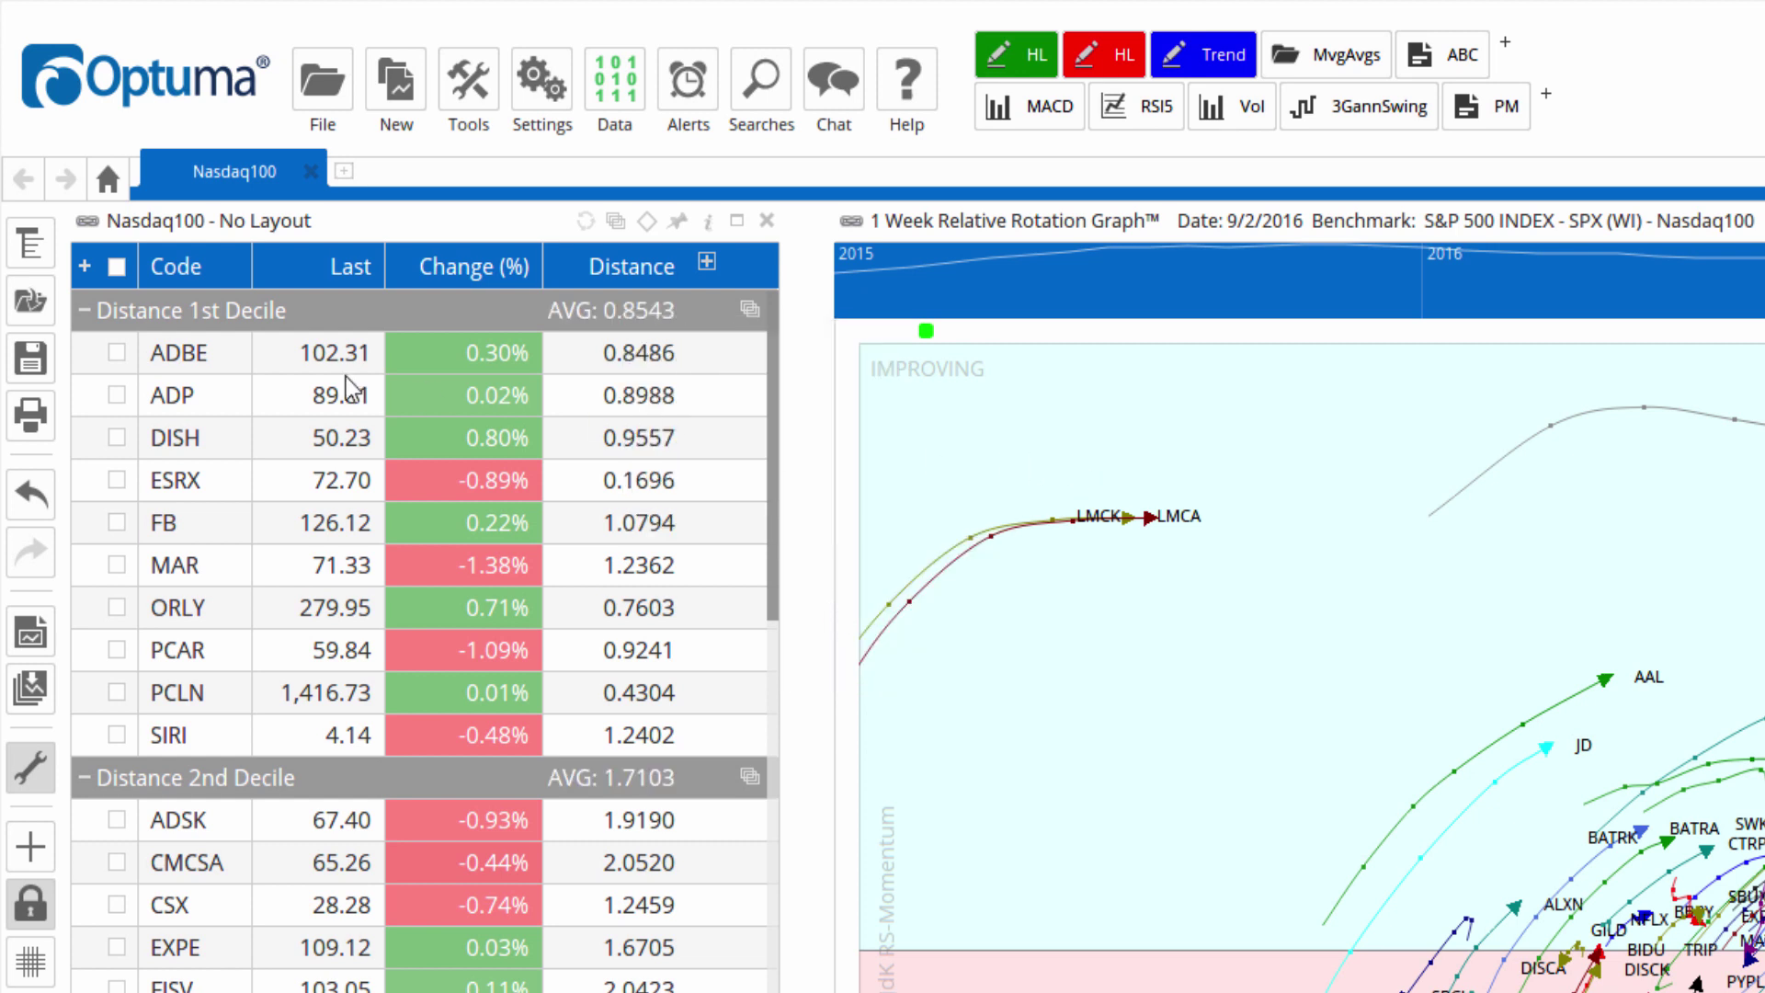
- Collapse the decile groups, expand the Distance 10th Decile group, and bring up its menu
left_click(81, 264)
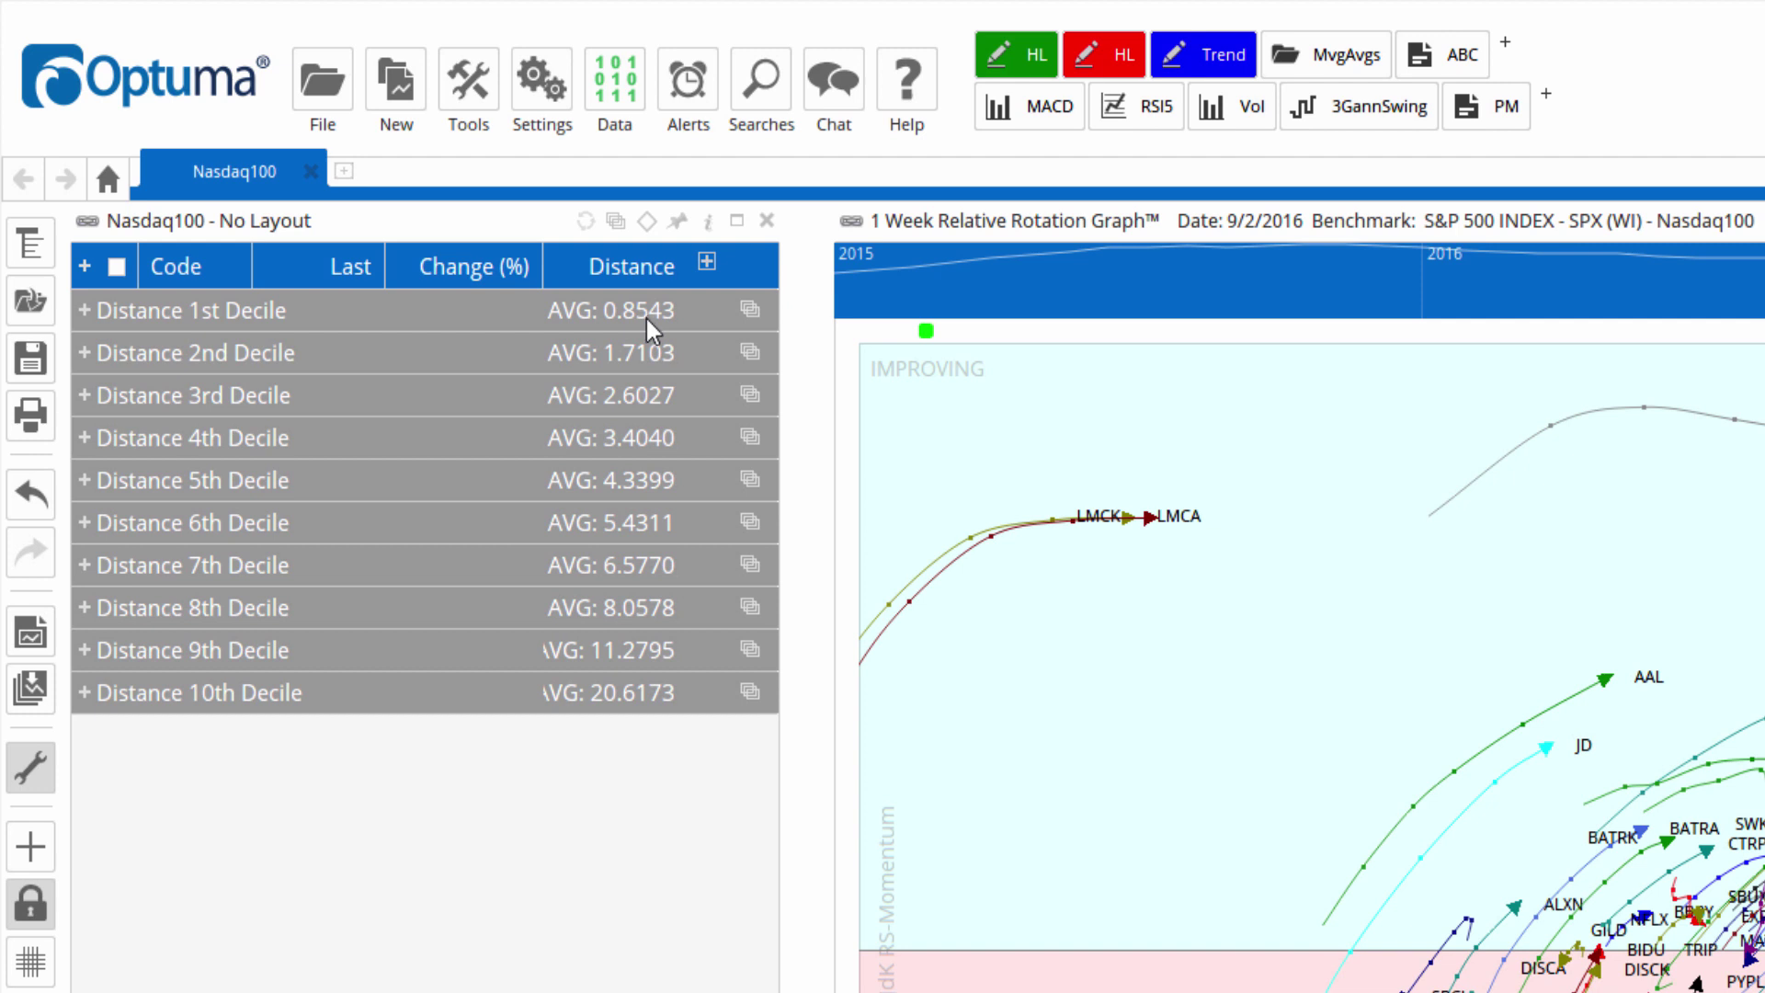
left_click(85, 693)
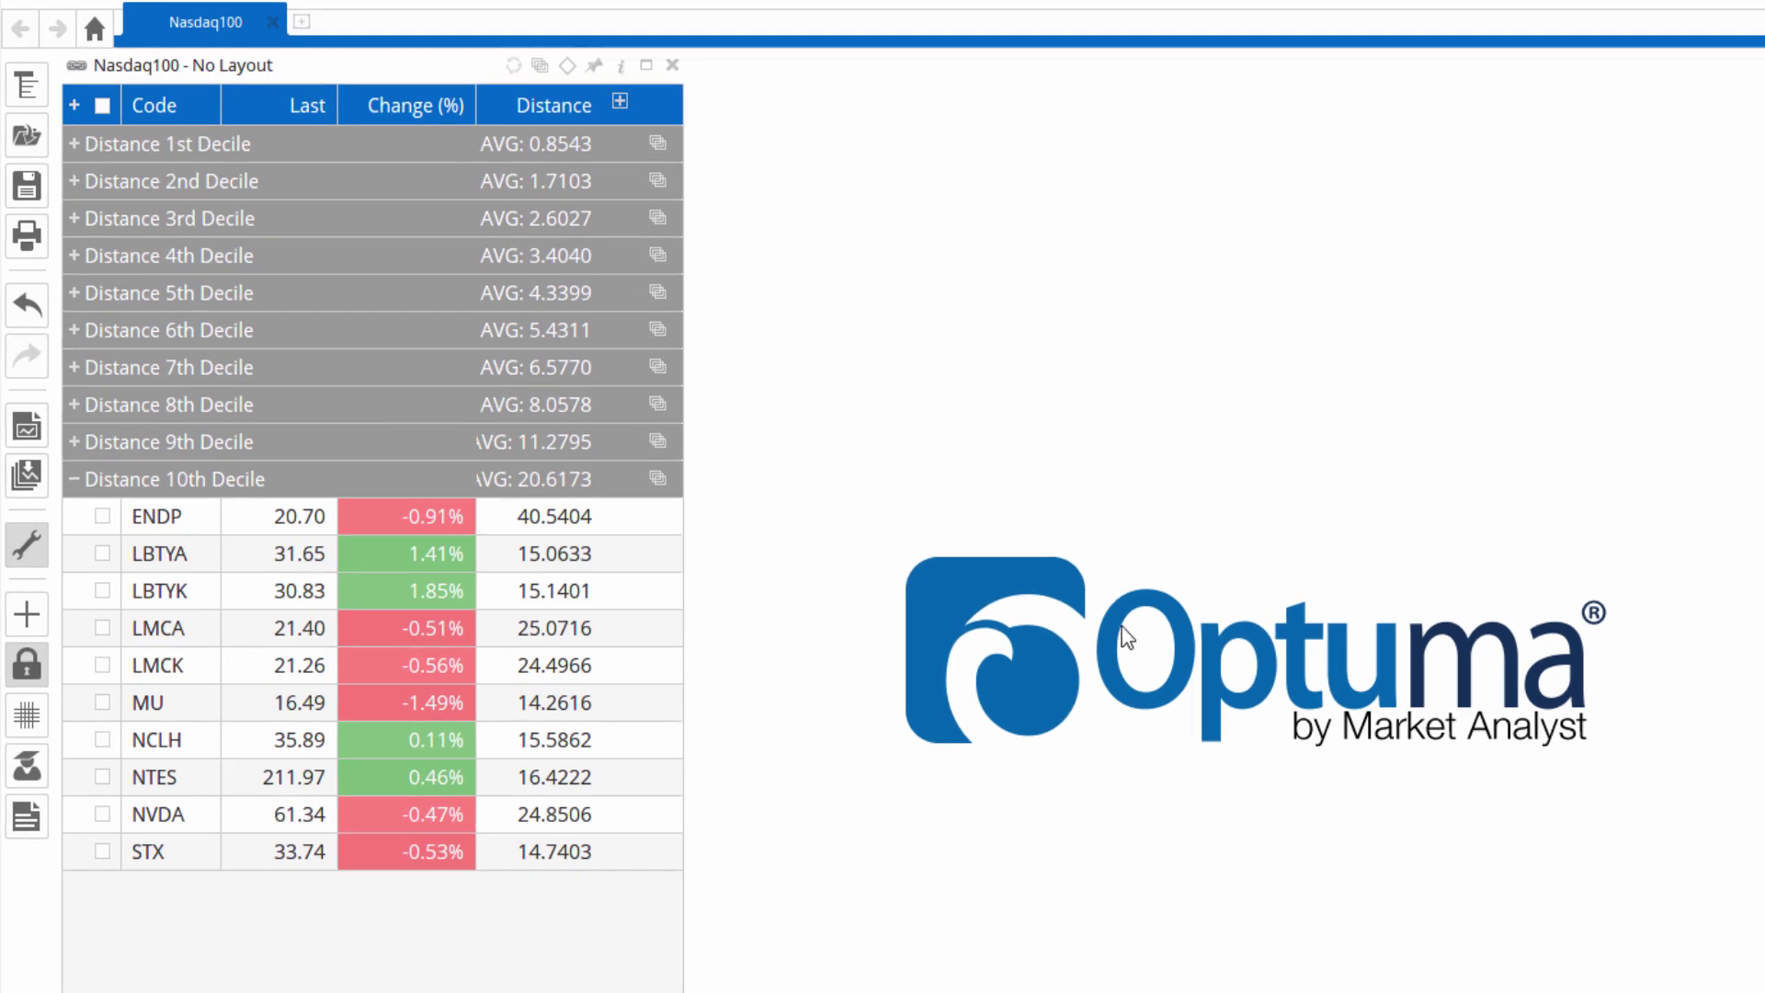
left_click(658, 479)
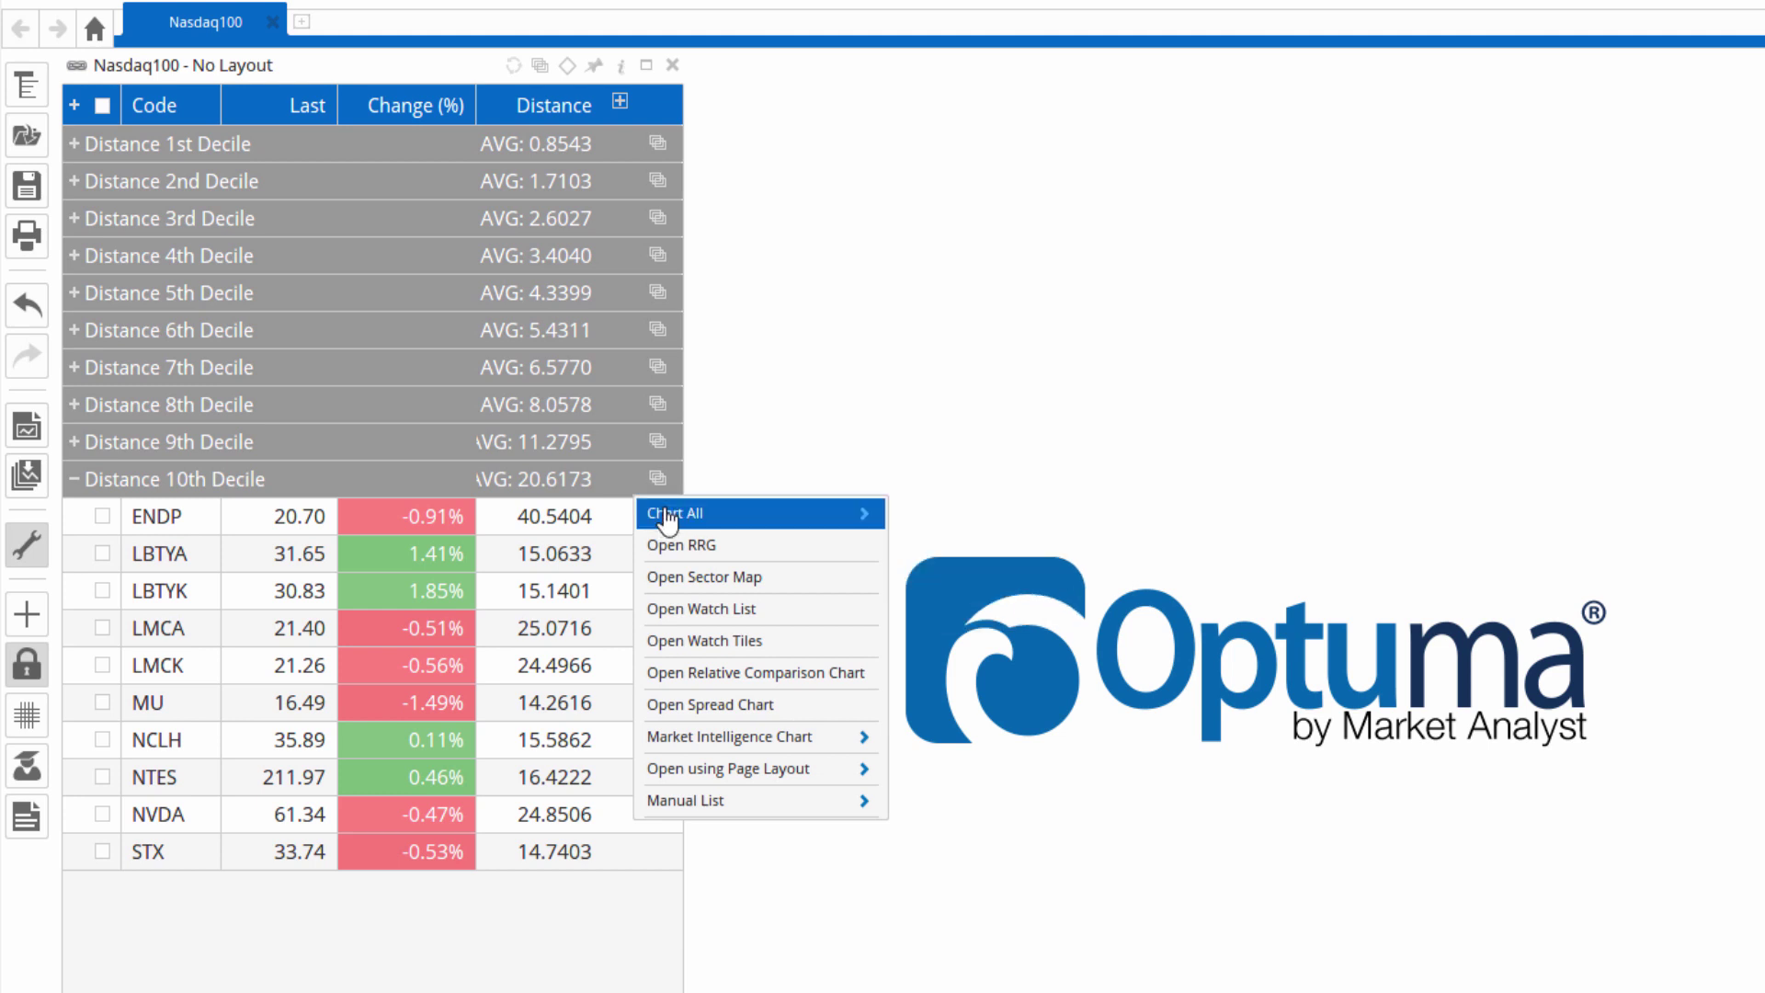
mouse_move(667, 516)
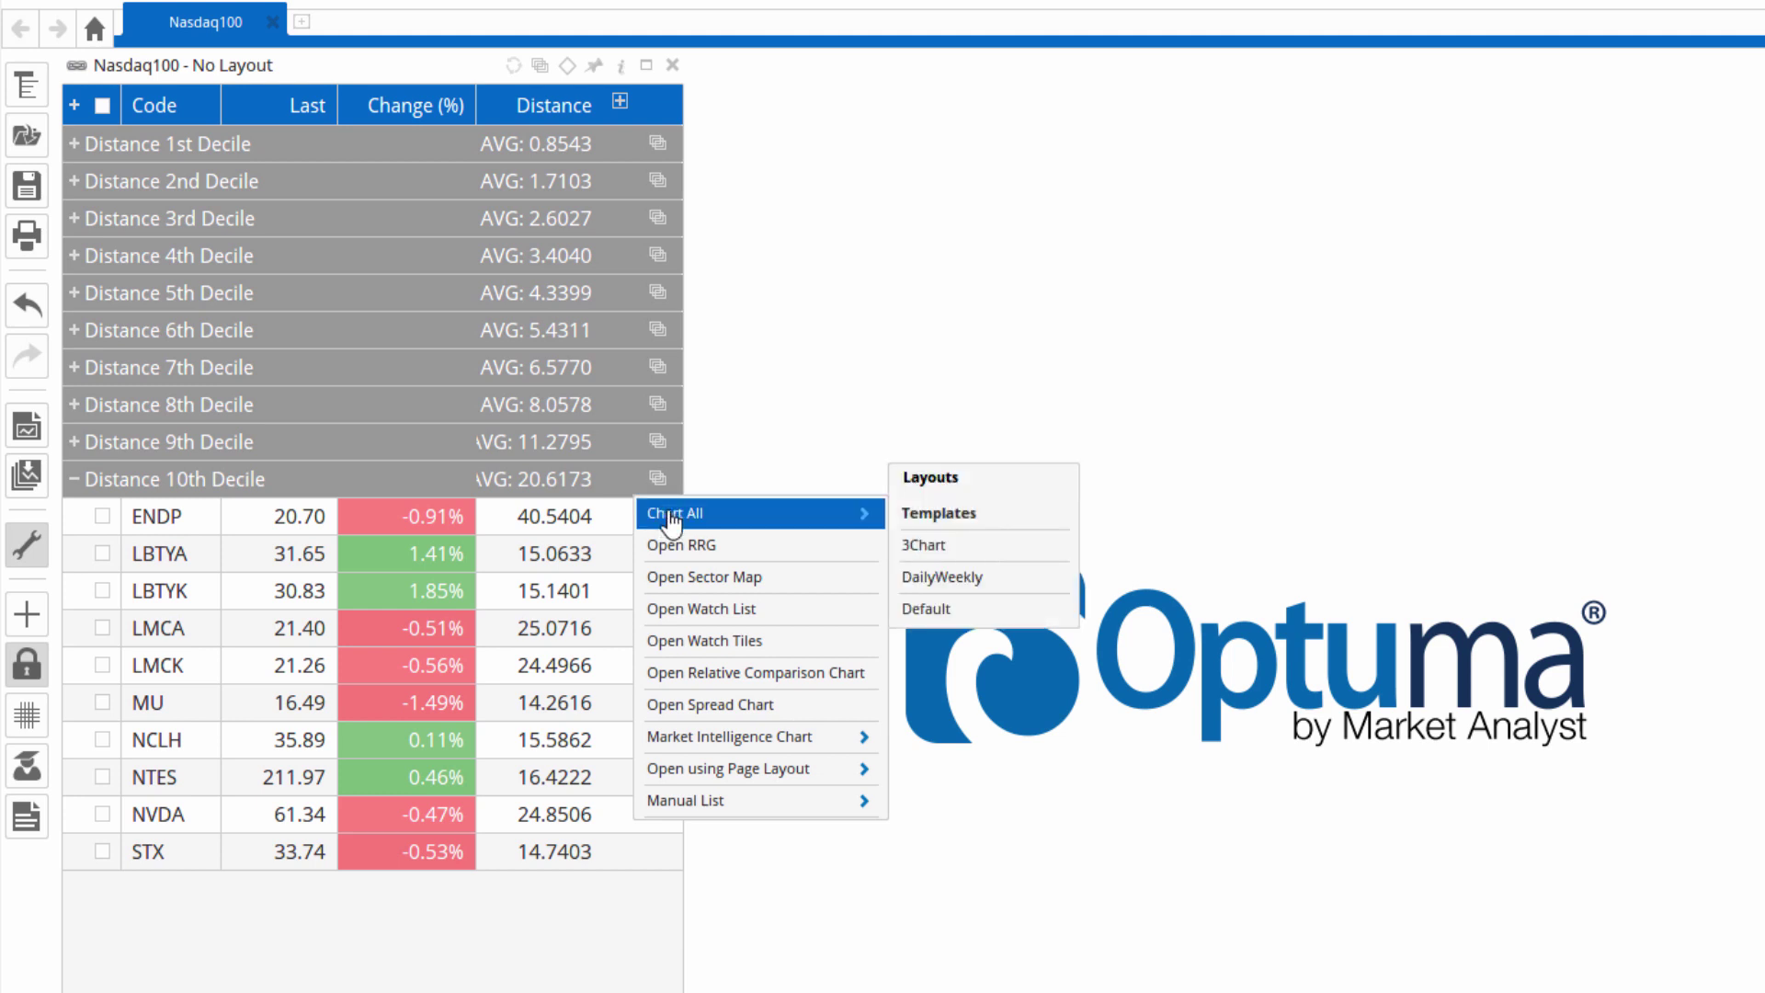
- Chart the 10th-decile stocks as an RRG and change its period from 1 Day to 1 Week
left_click(678, 546)
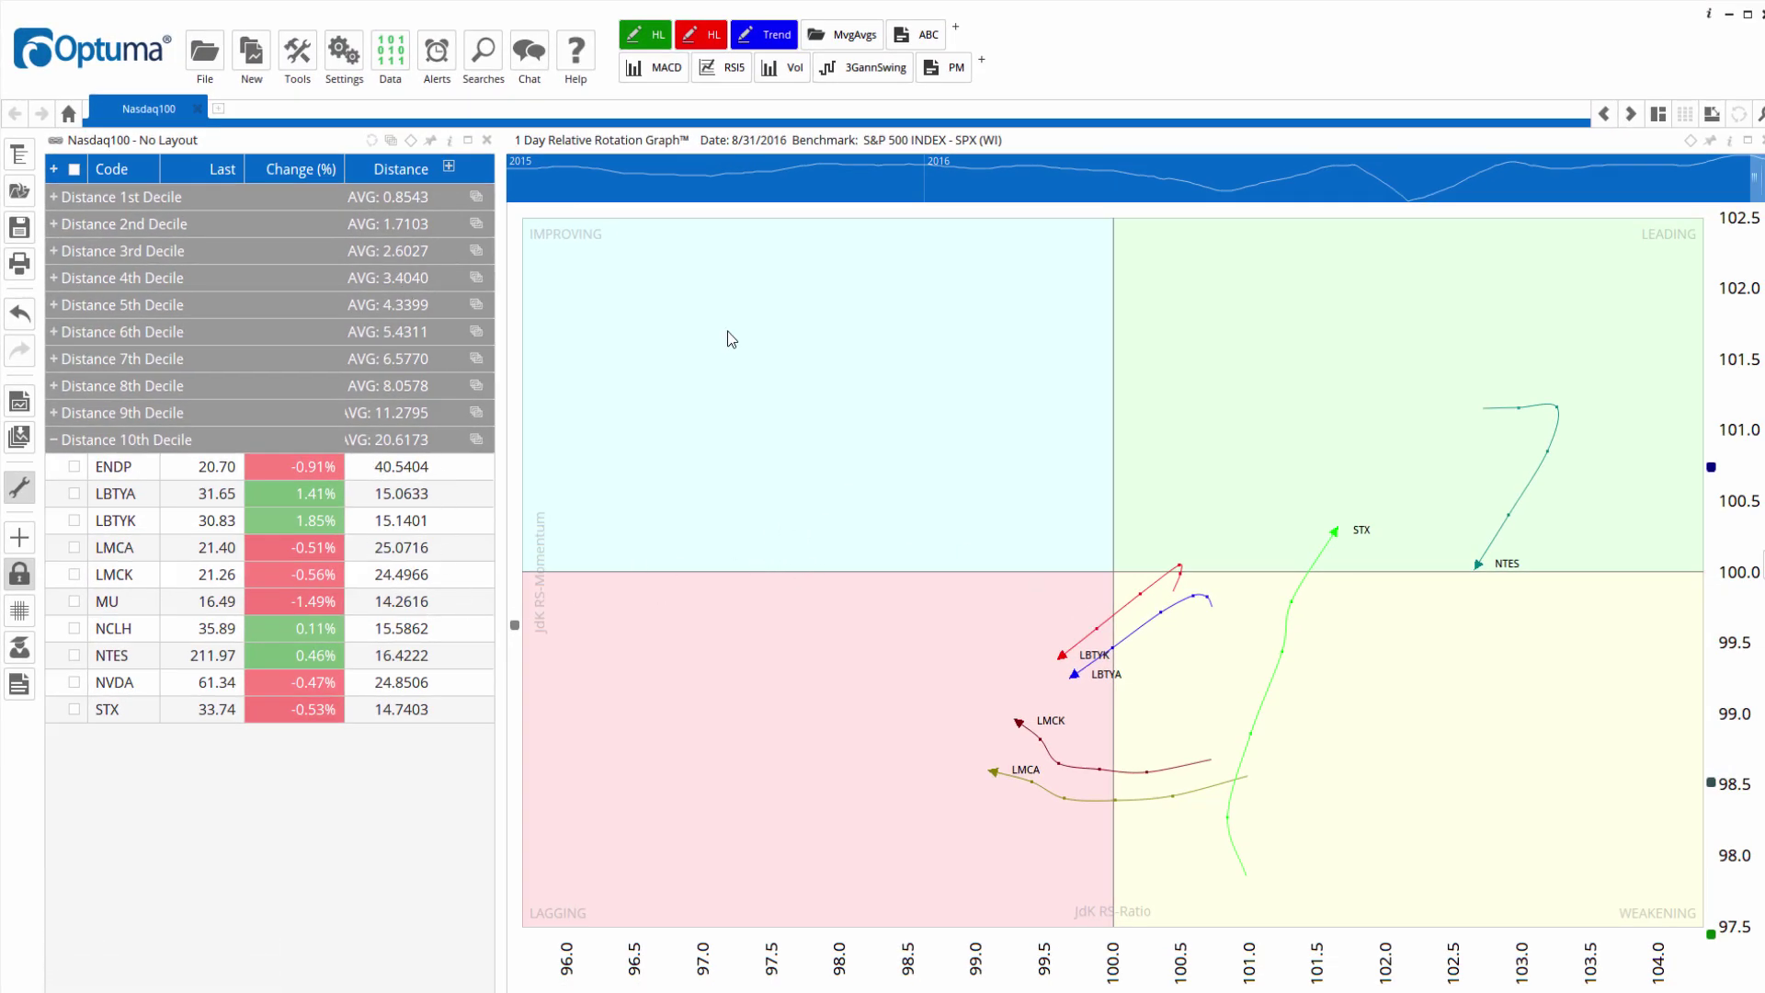
left_click(532, 159)
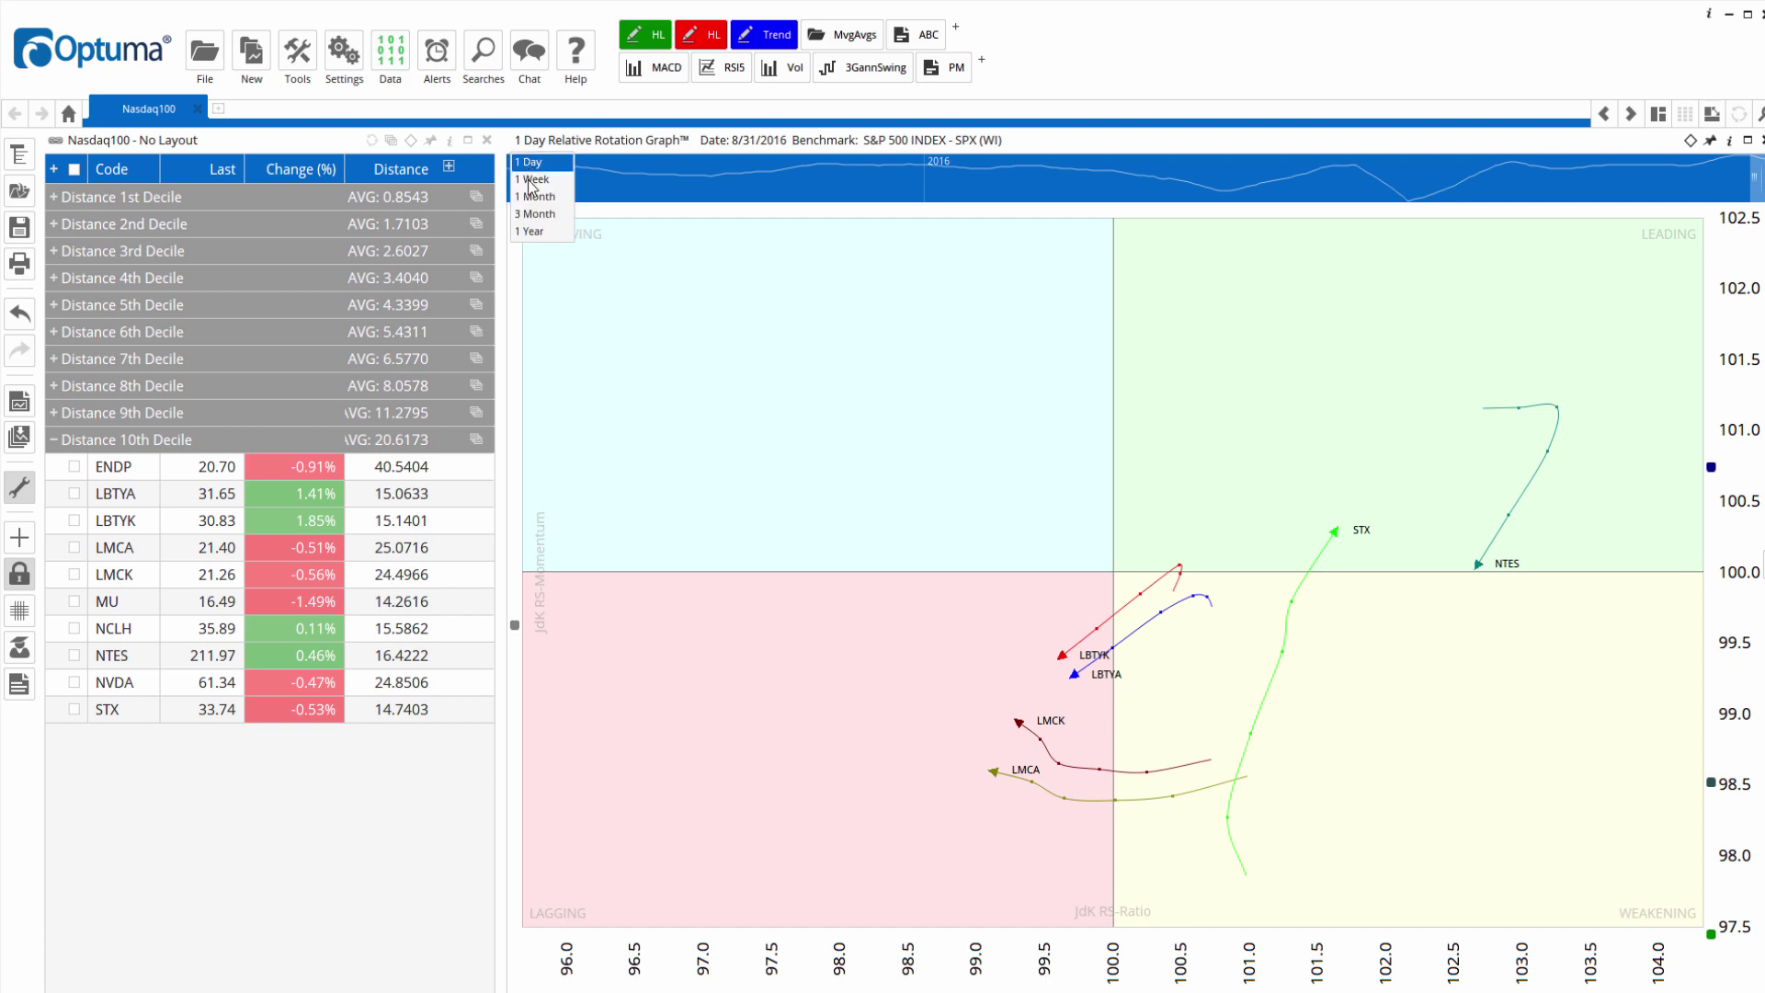
left_click(529, 188)
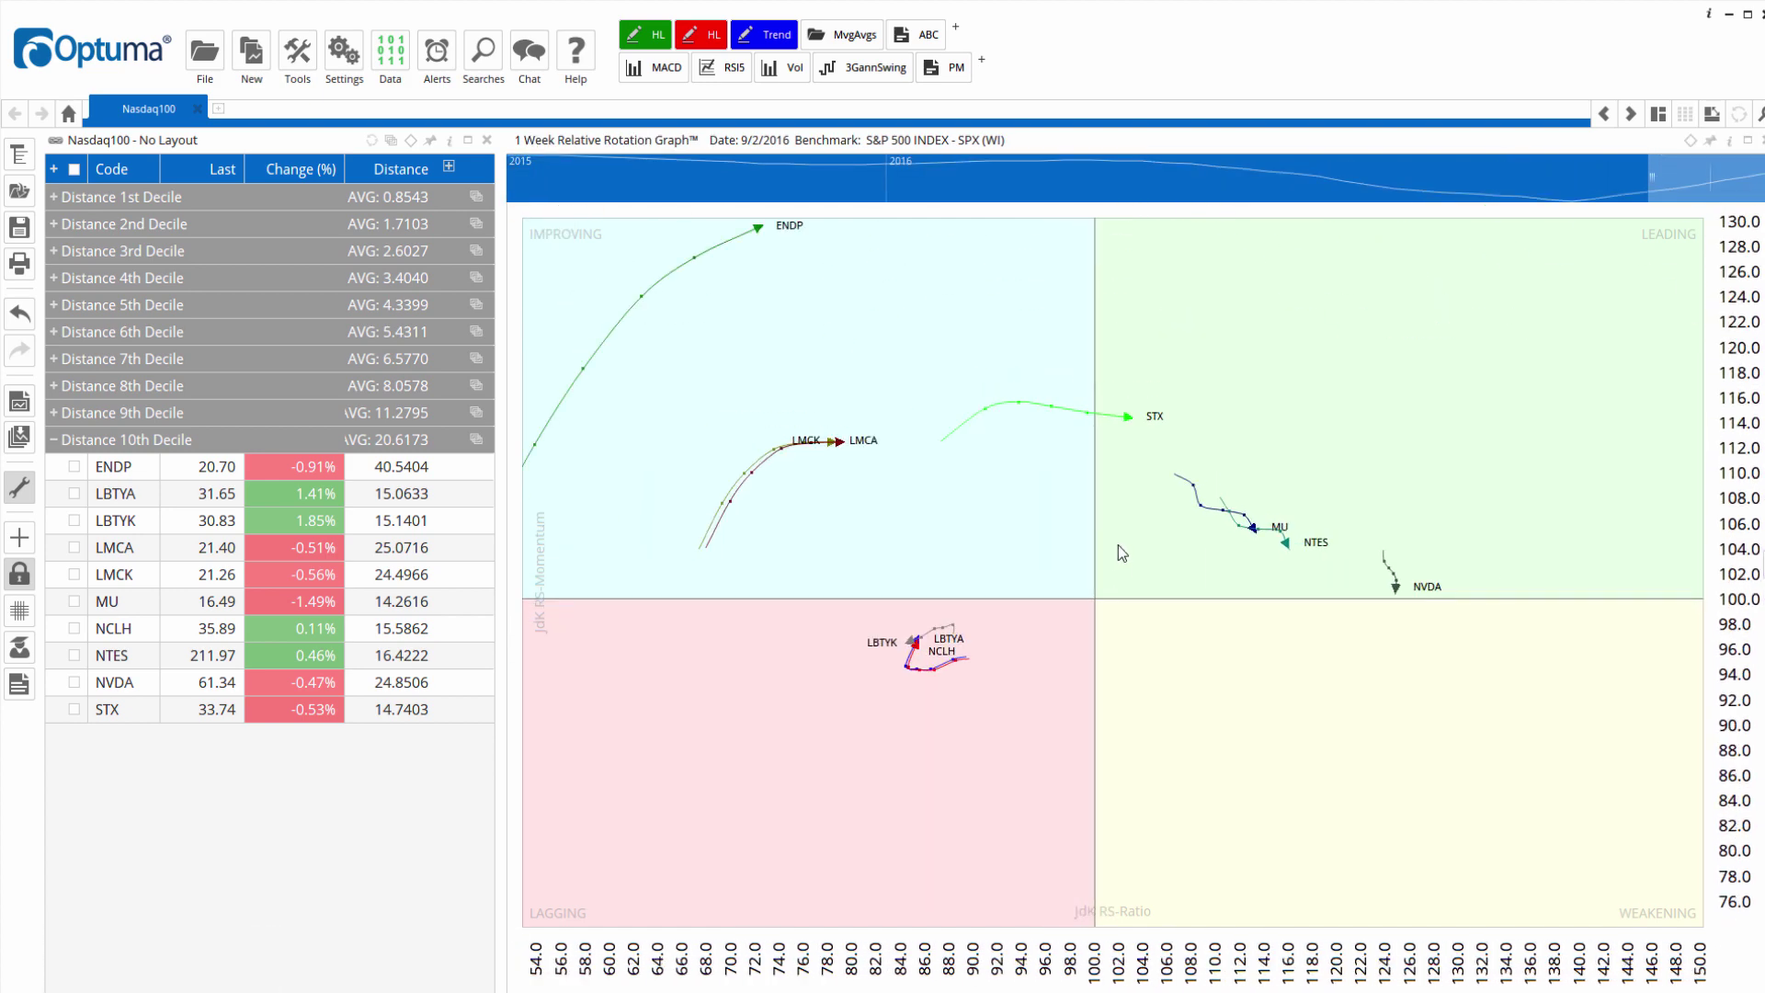
left_click_drag(1118, 545, 1101, 547)
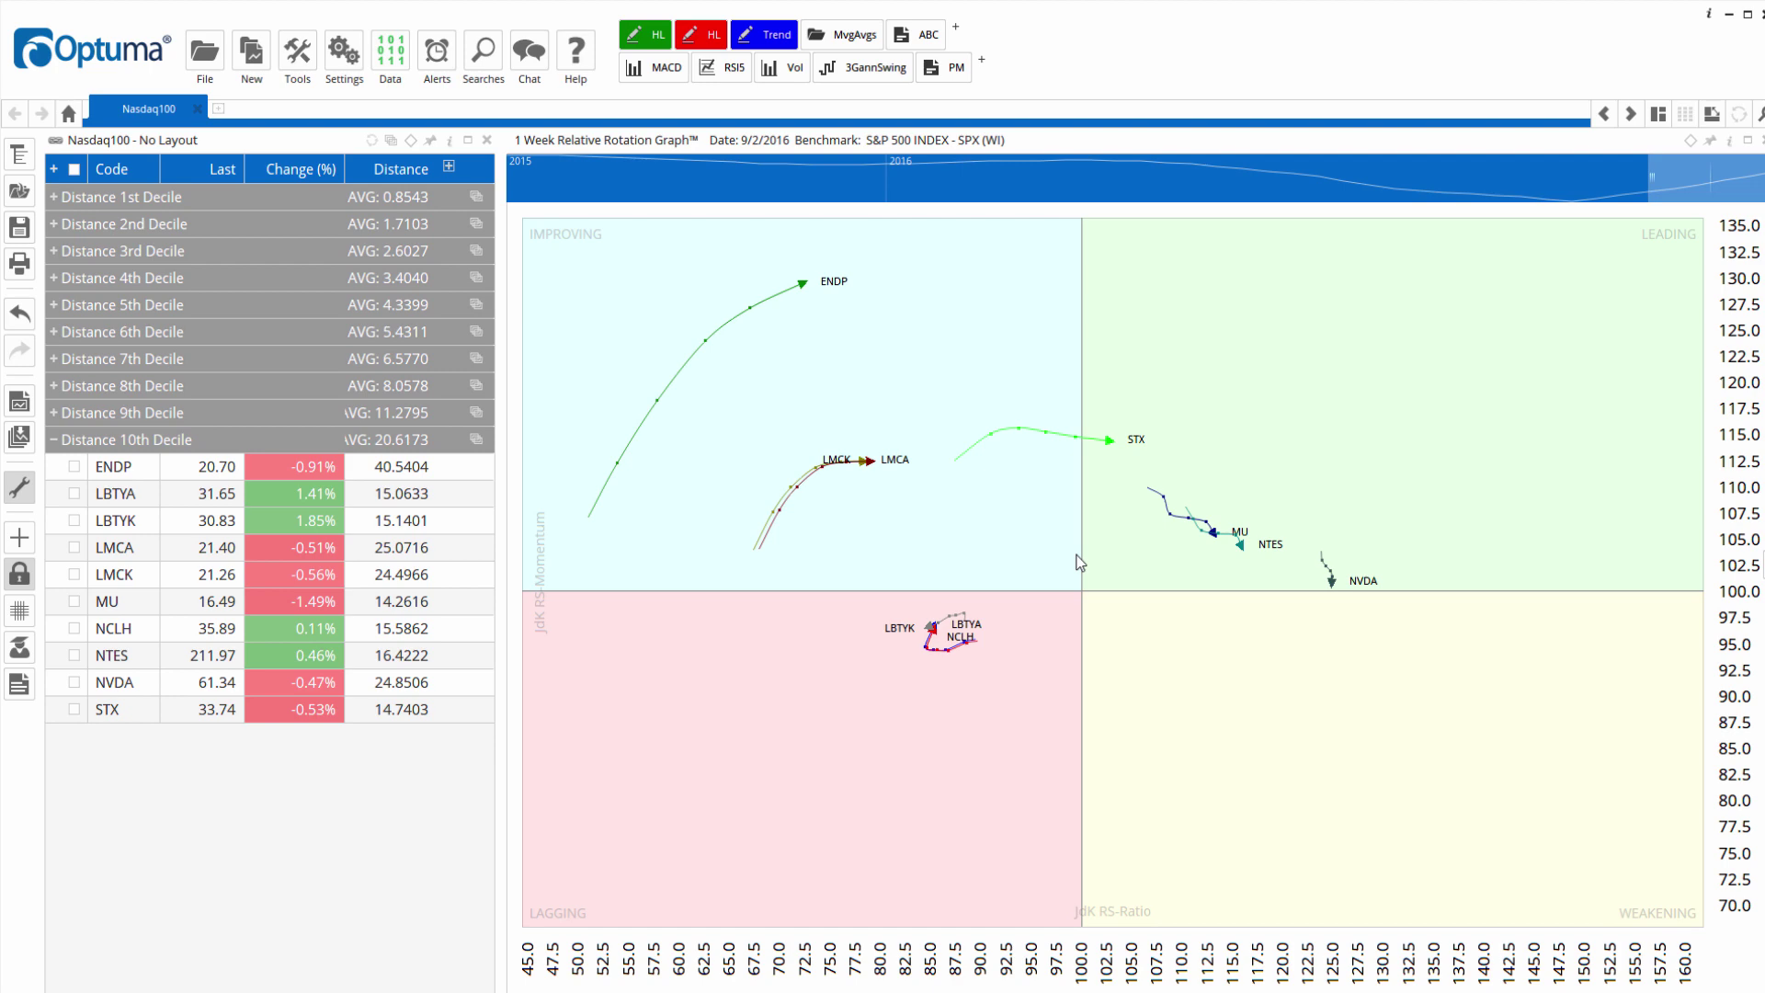
- Bring up the Scanning Manager from the Searches tools, showing the RRG Quadrant Chg on SP500 scan
left_click(484, 65)
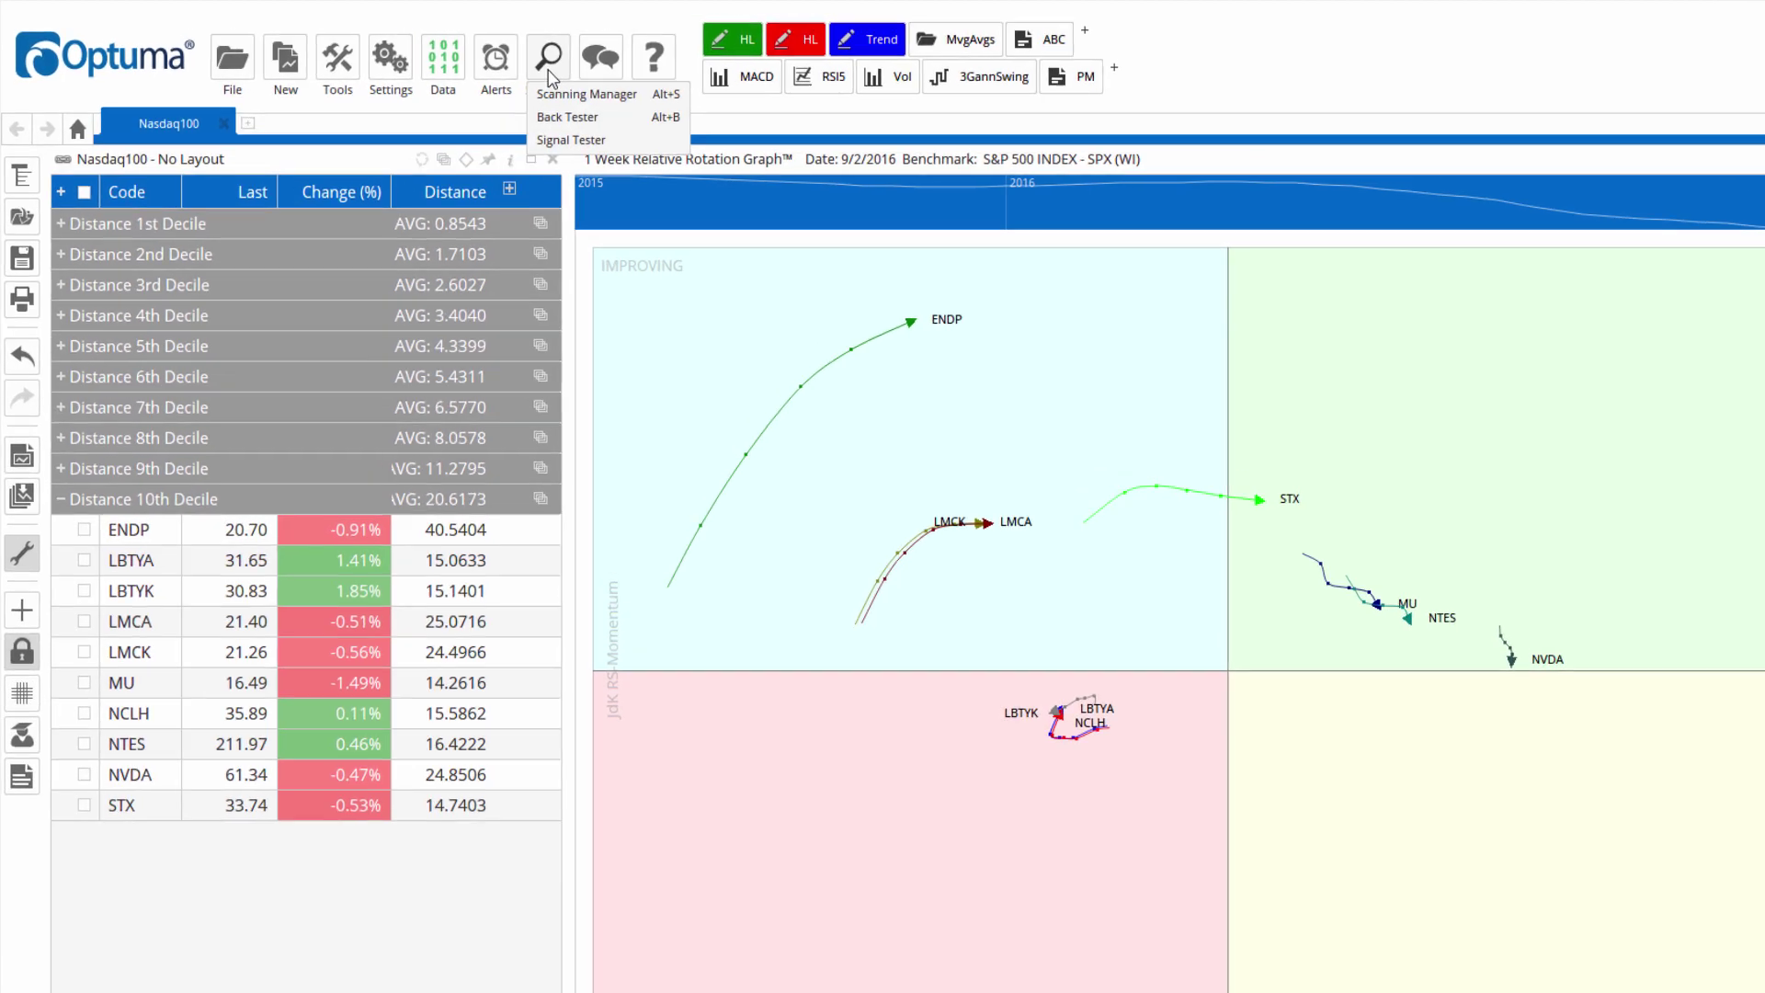
left_click(815, 142)
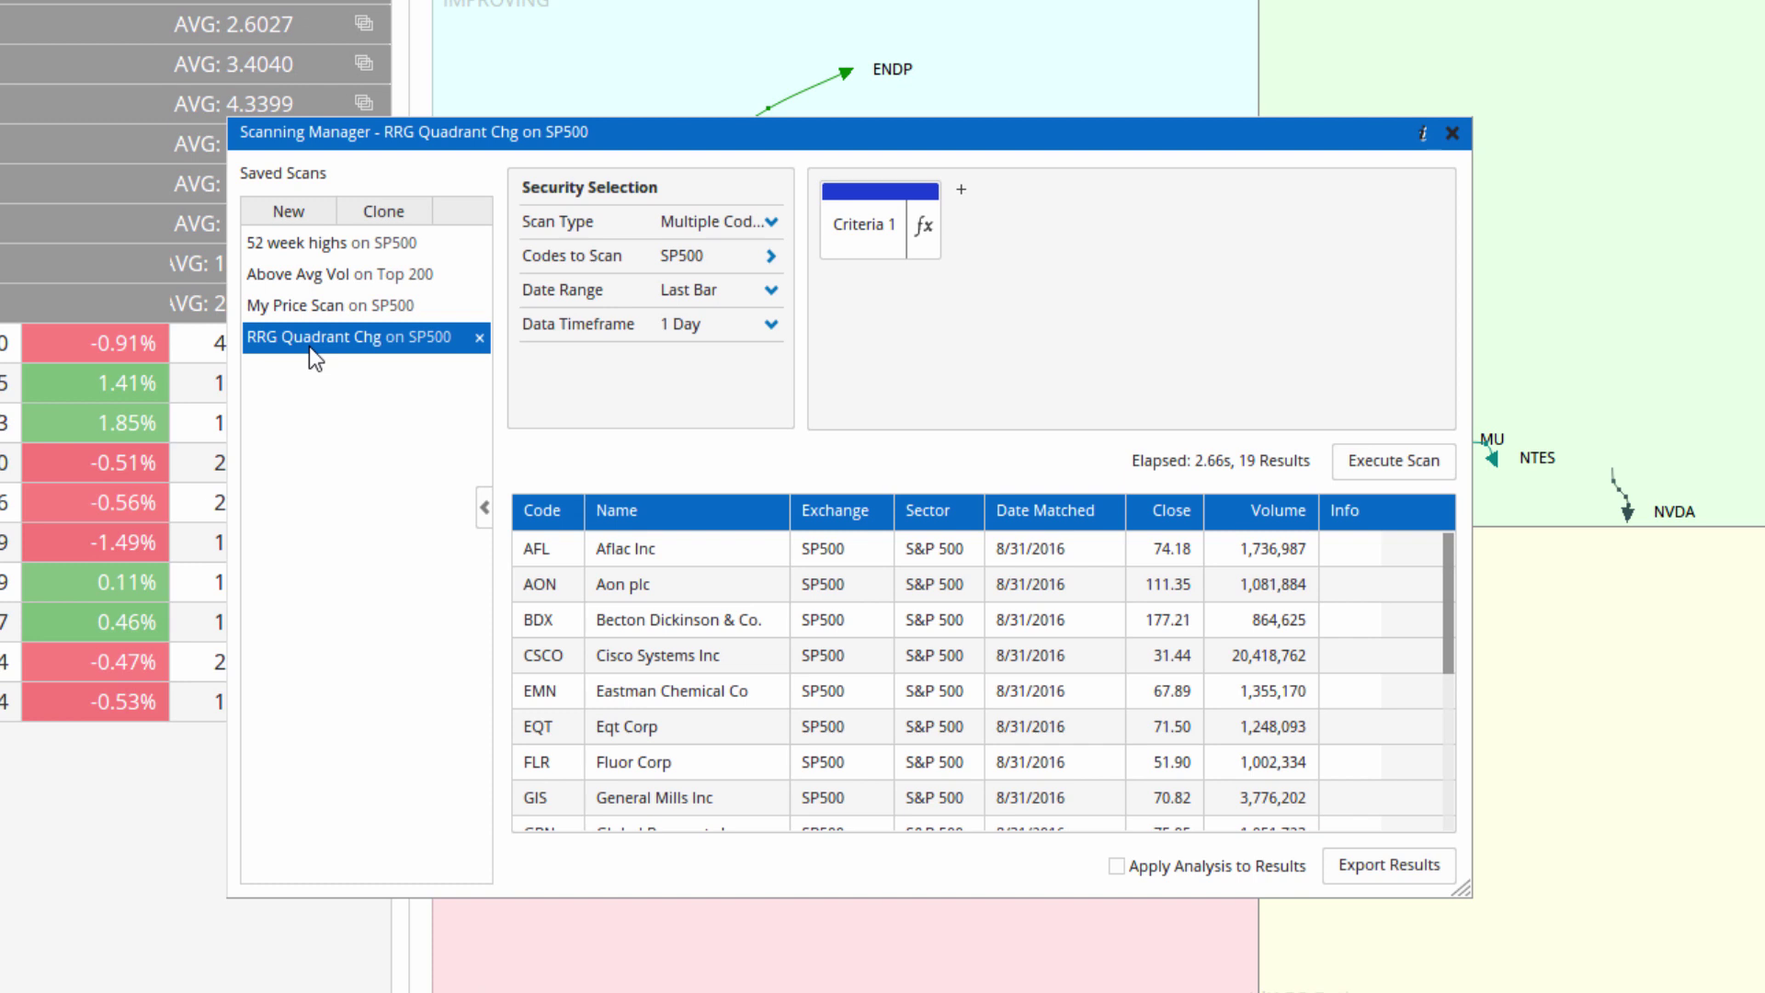
- Set Criteria 1 to JDKRS().Quadrant ChangeTo 0, apply it, and rerun the scan
left_click(927, 234)
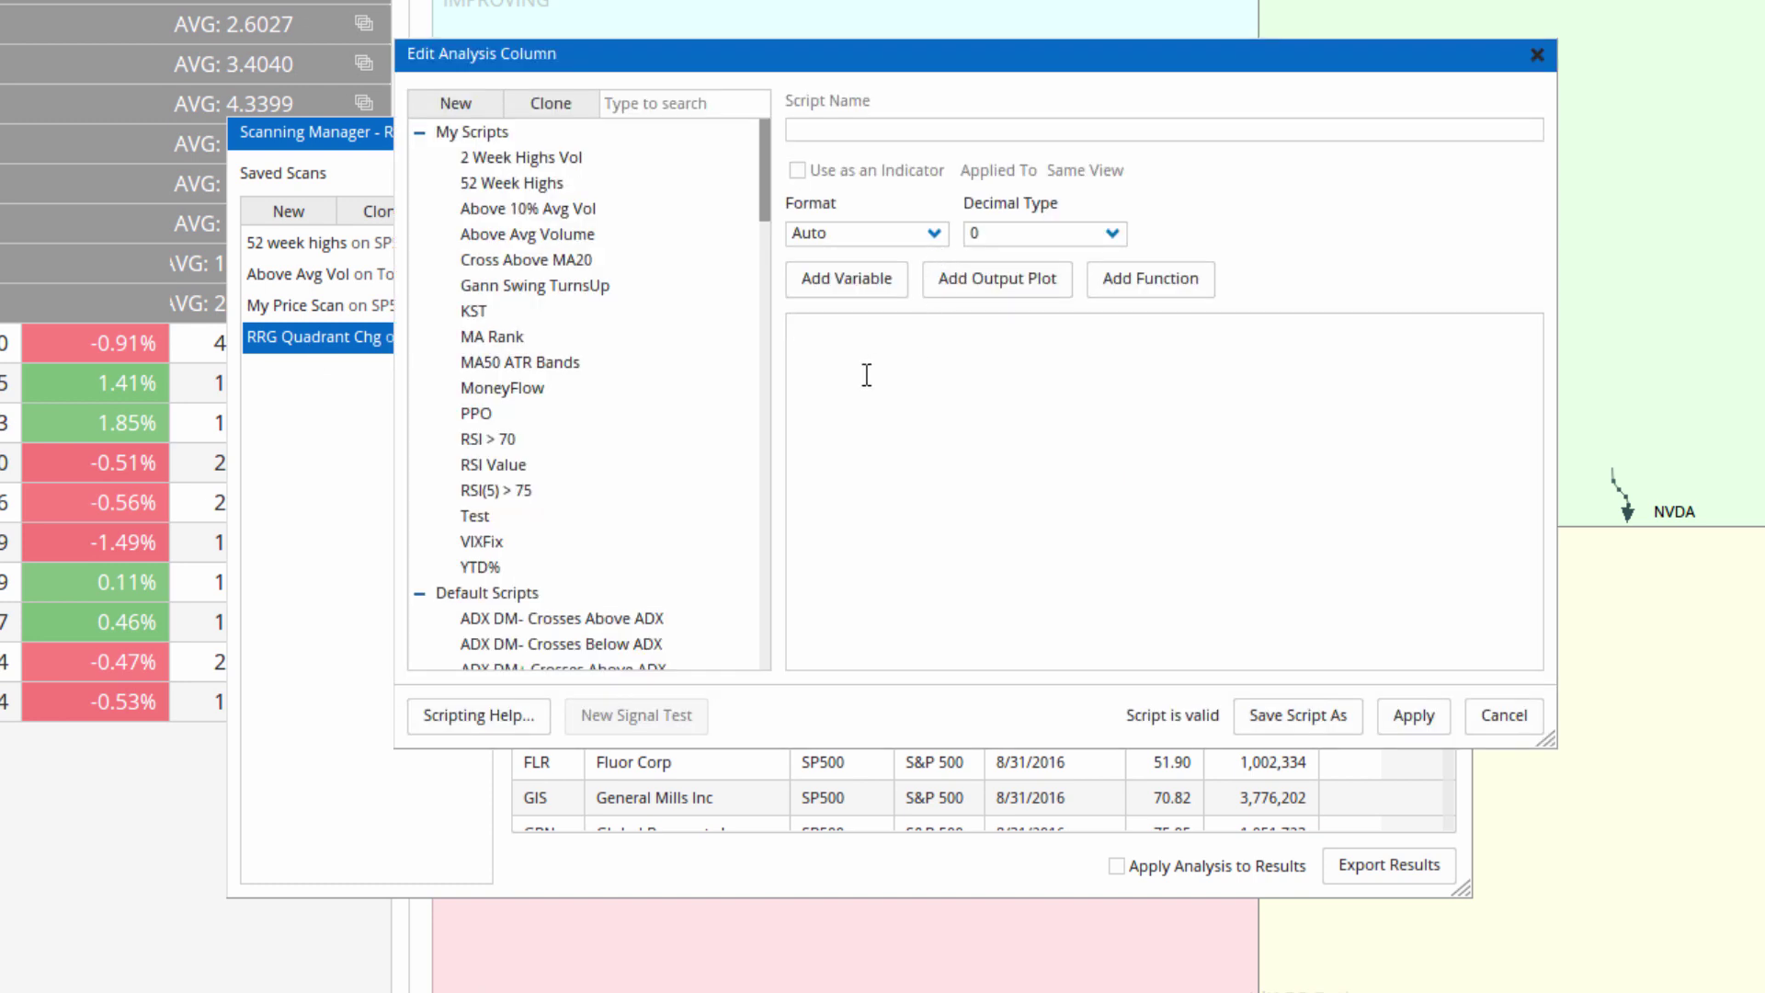
type("jdk")
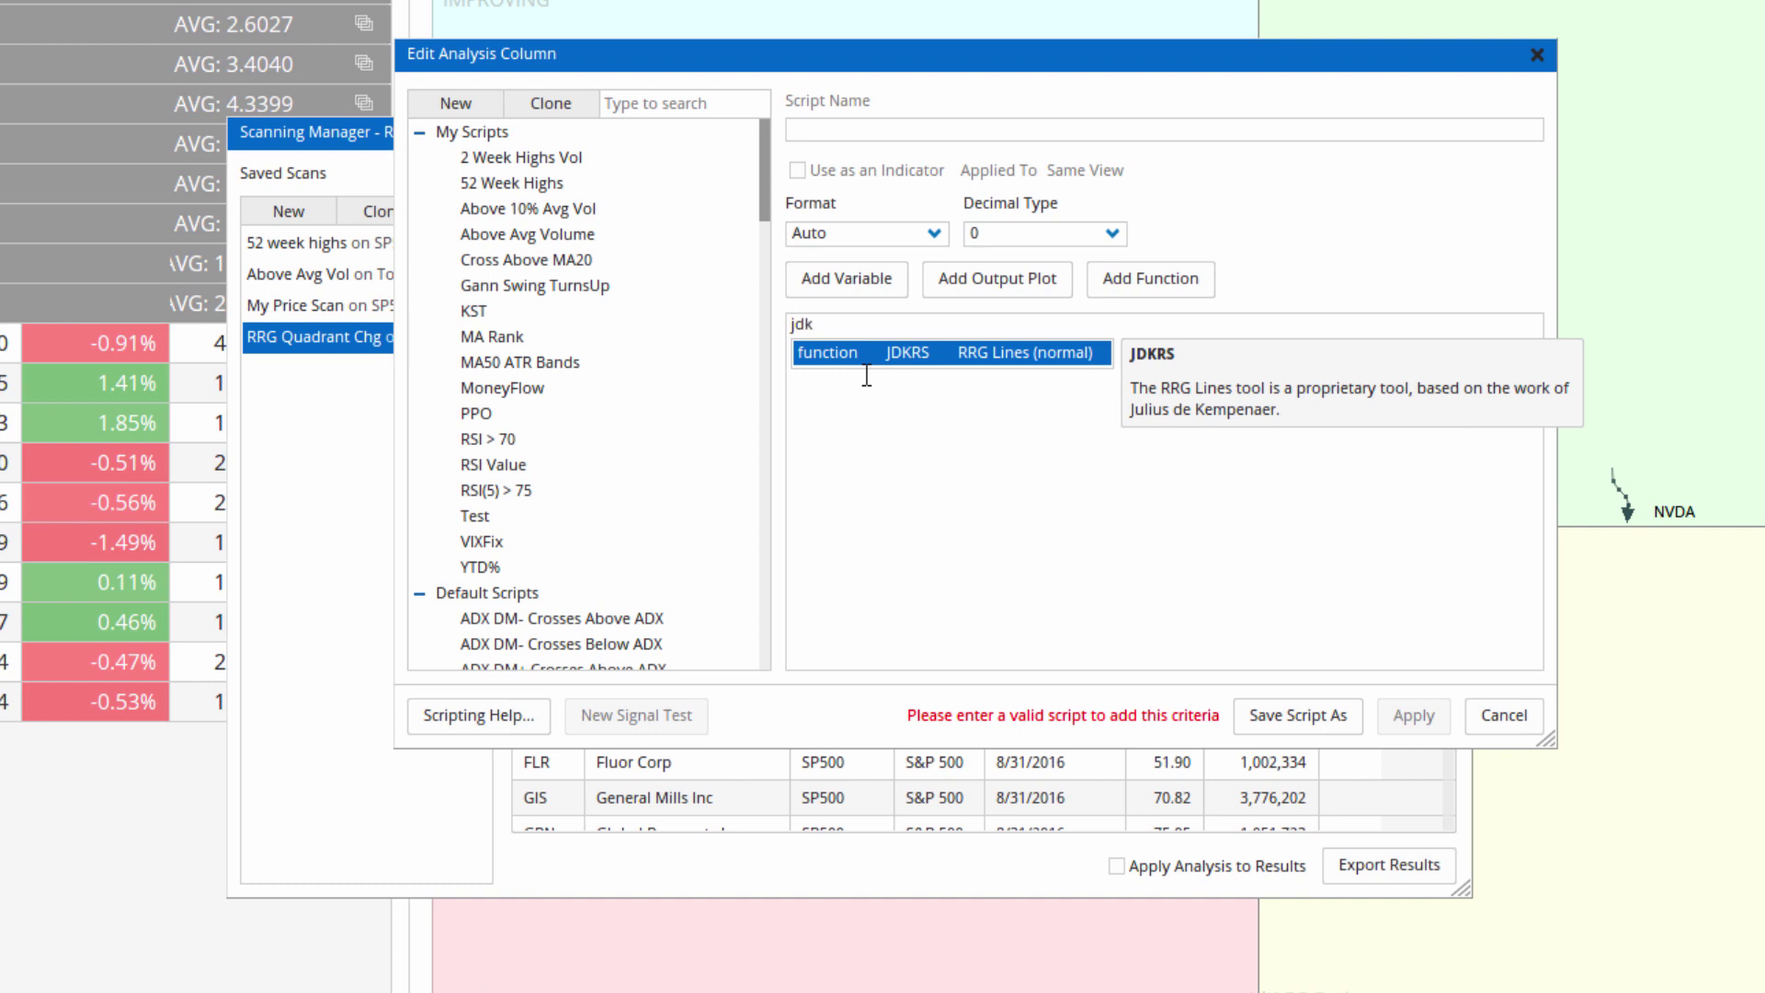
key("Return")
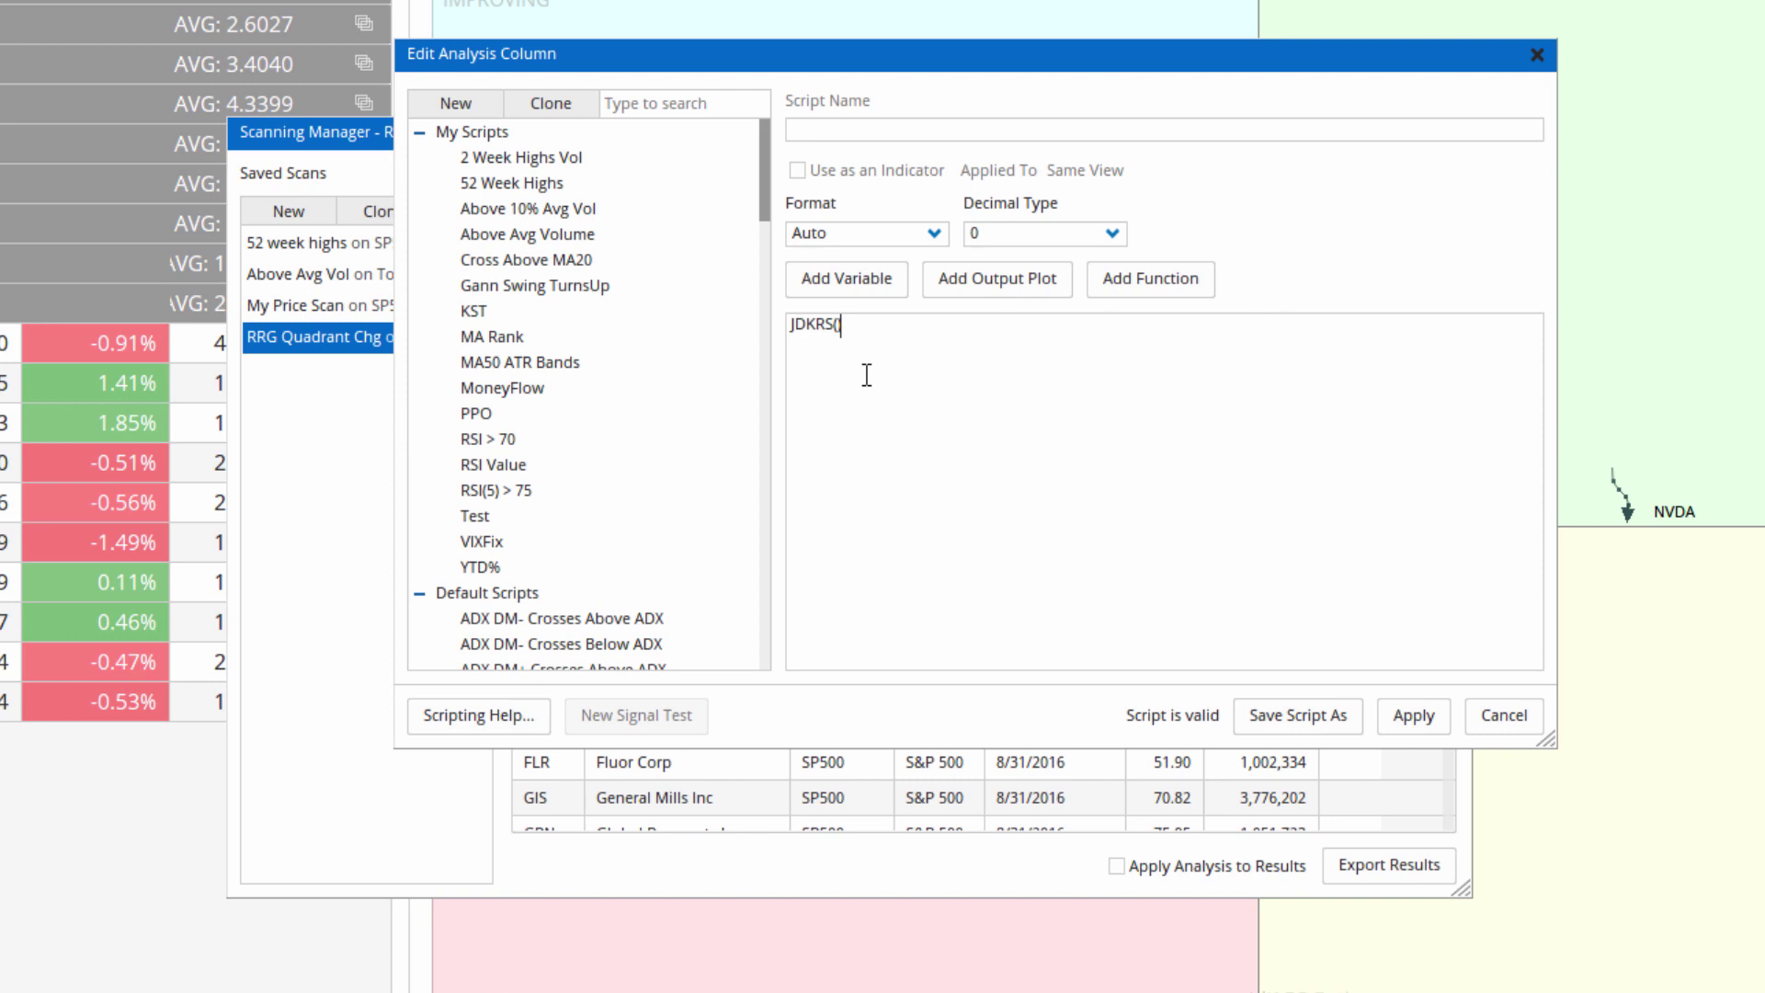
type(").")
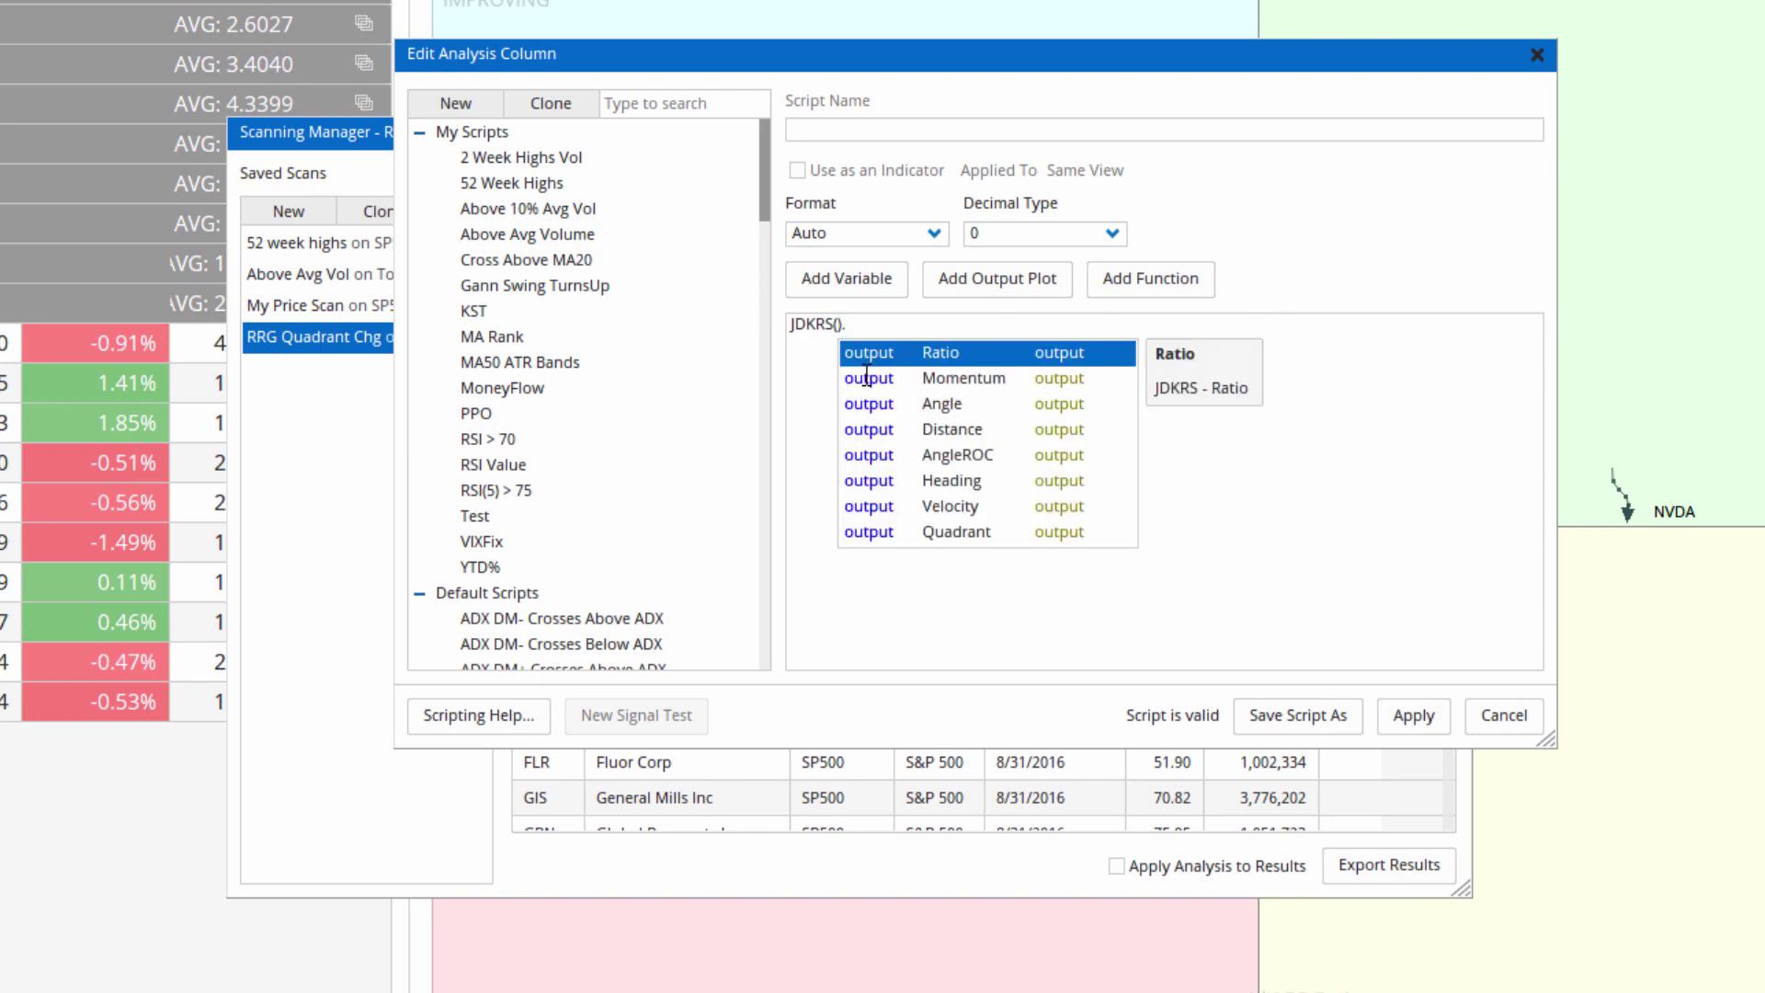
type("Quadrant")
key("Return")
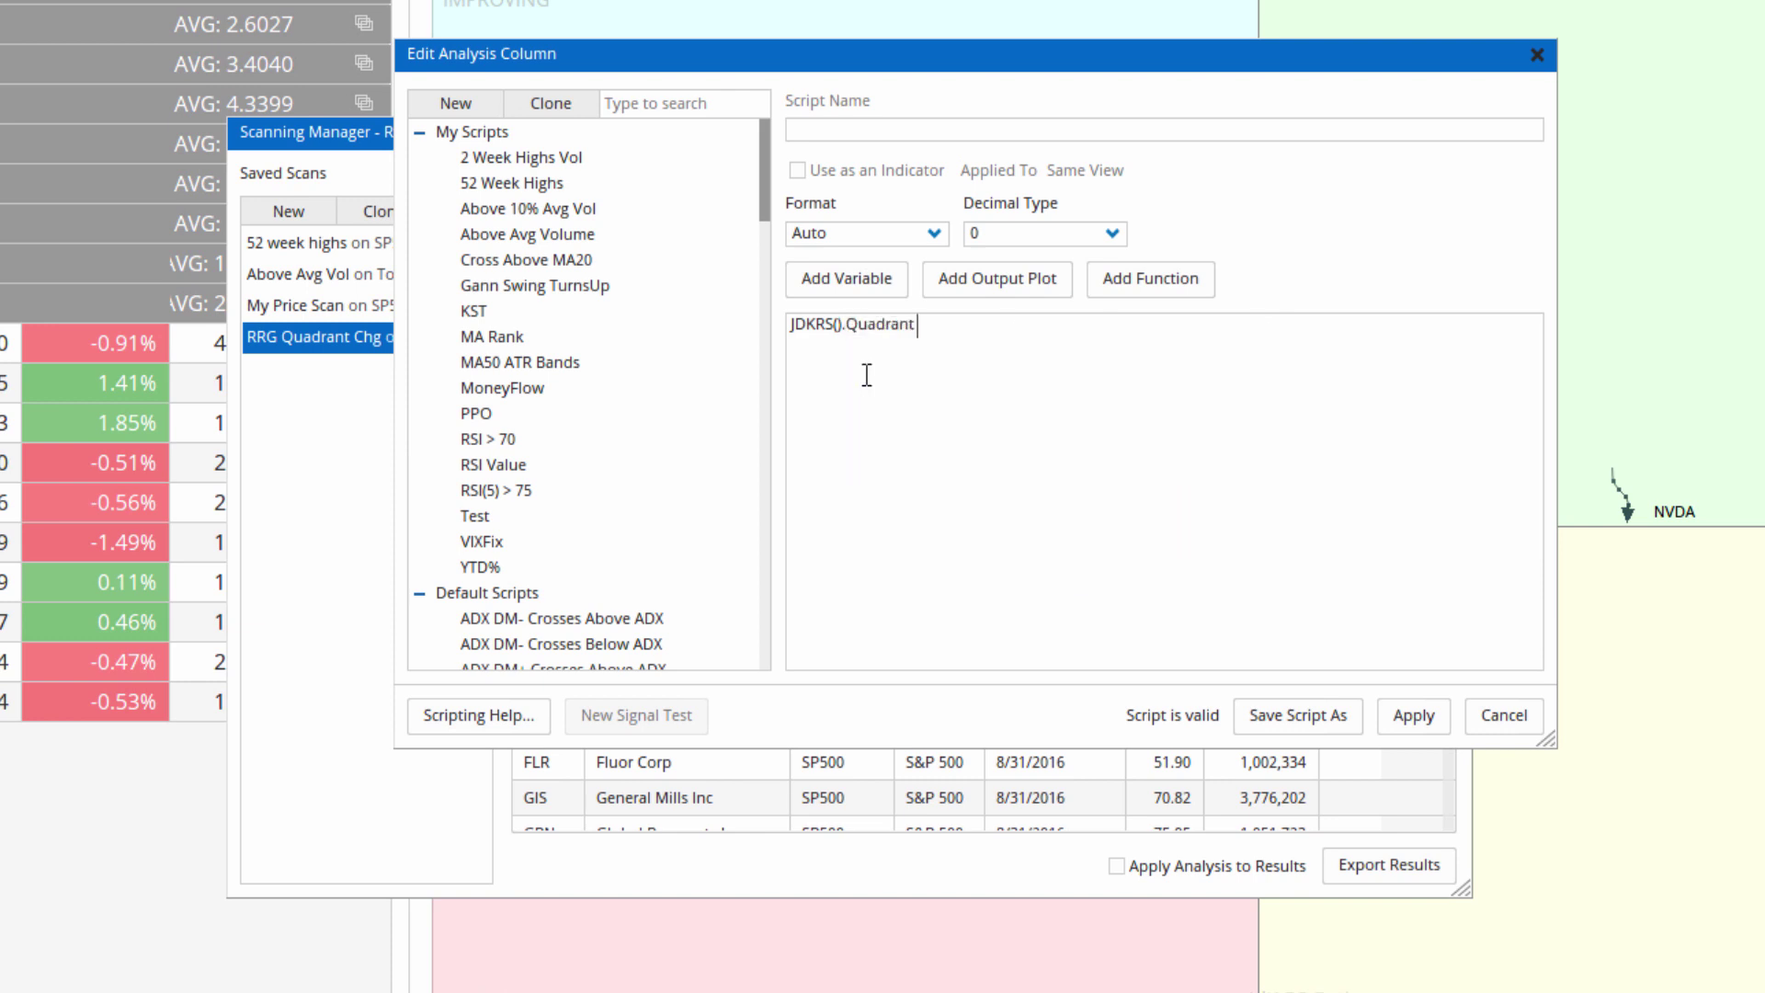
type("ch")
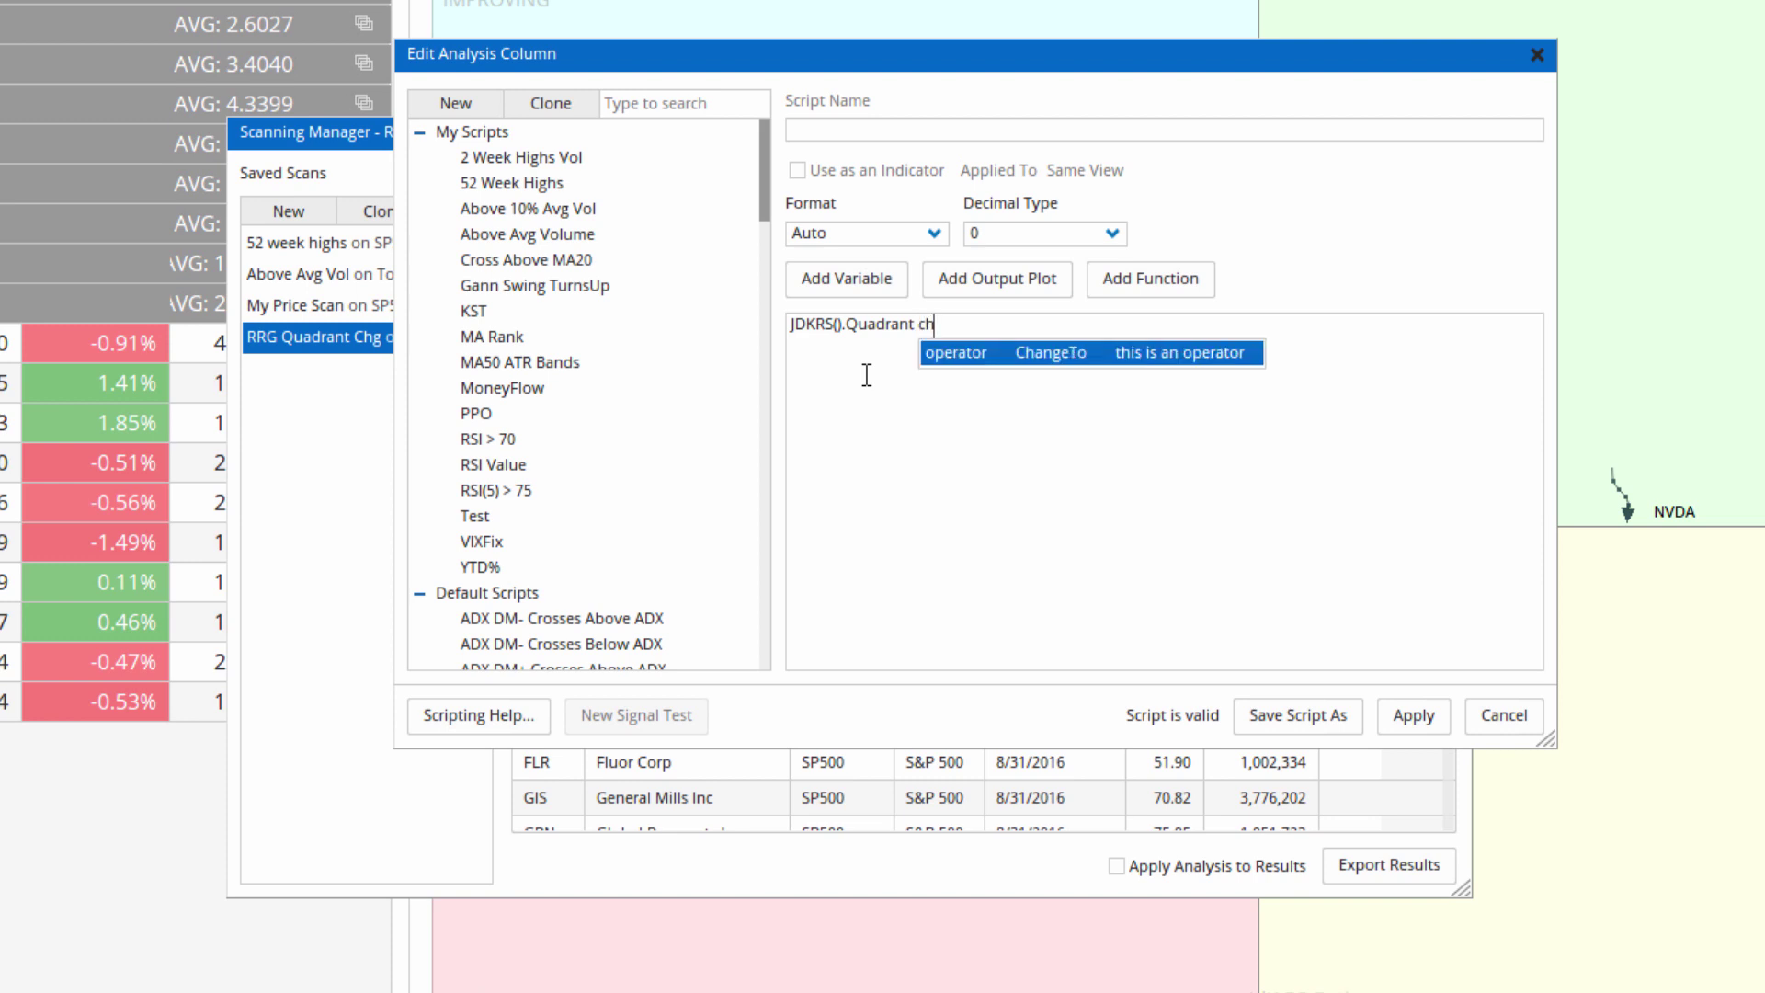
key("Return")
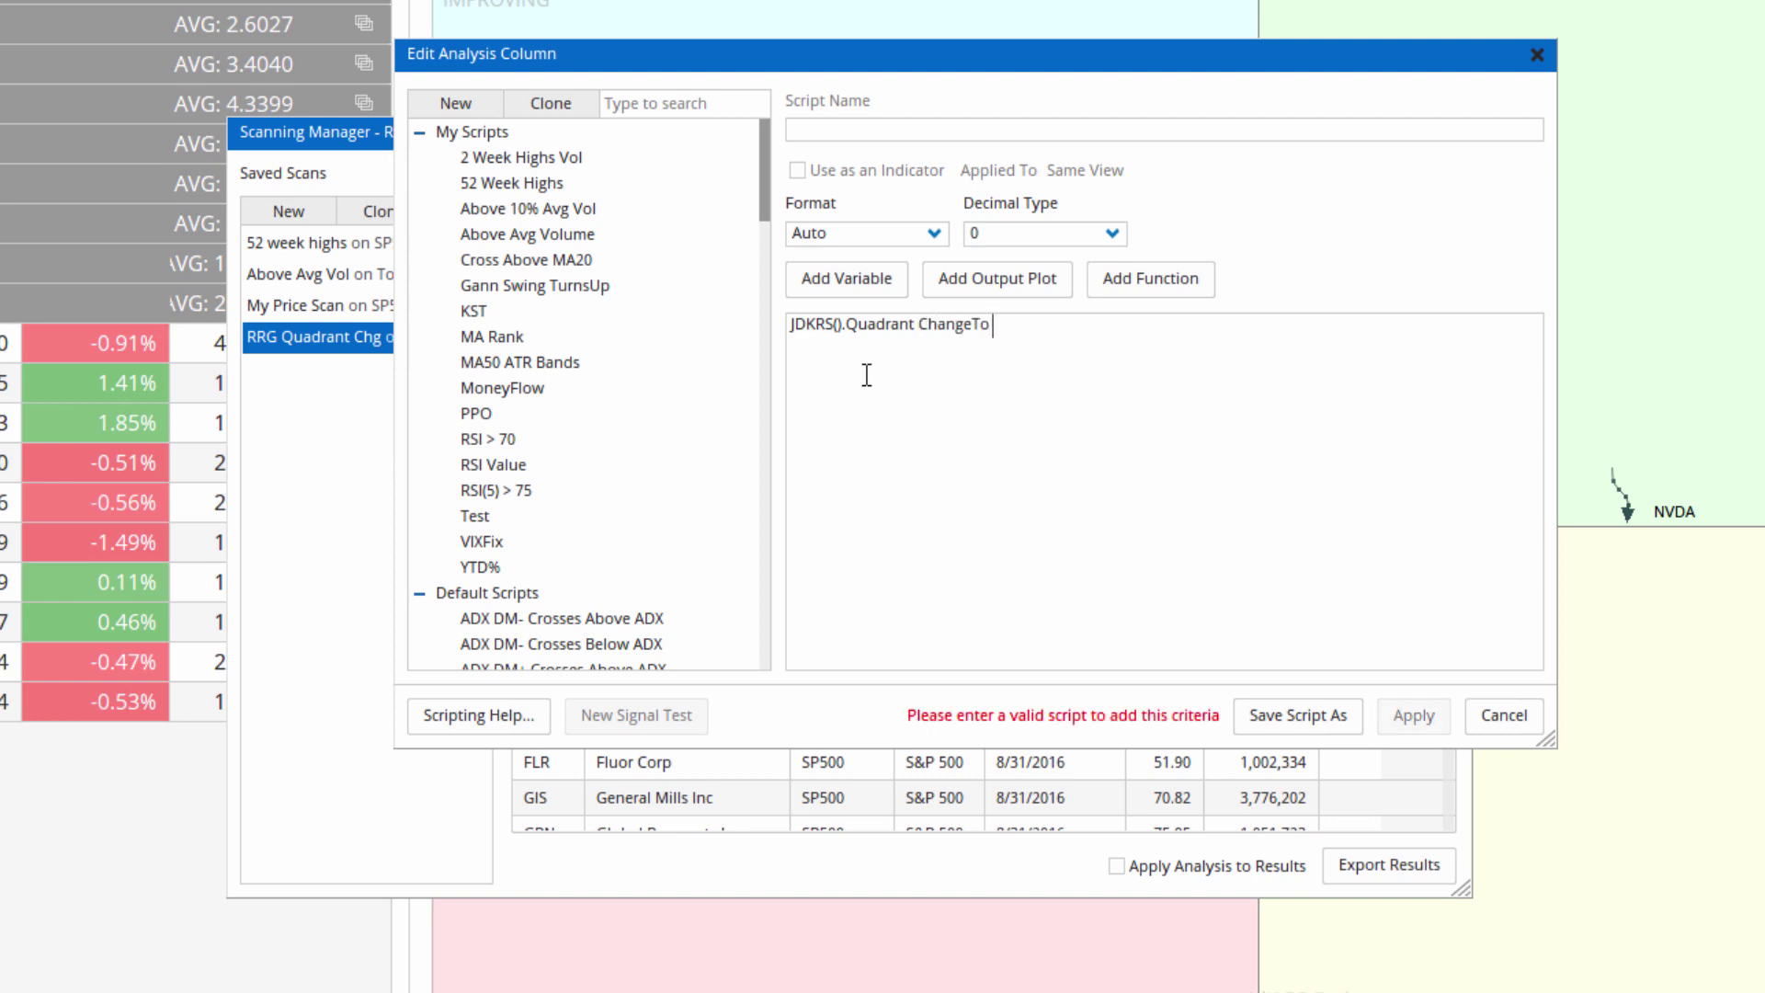
type("0")
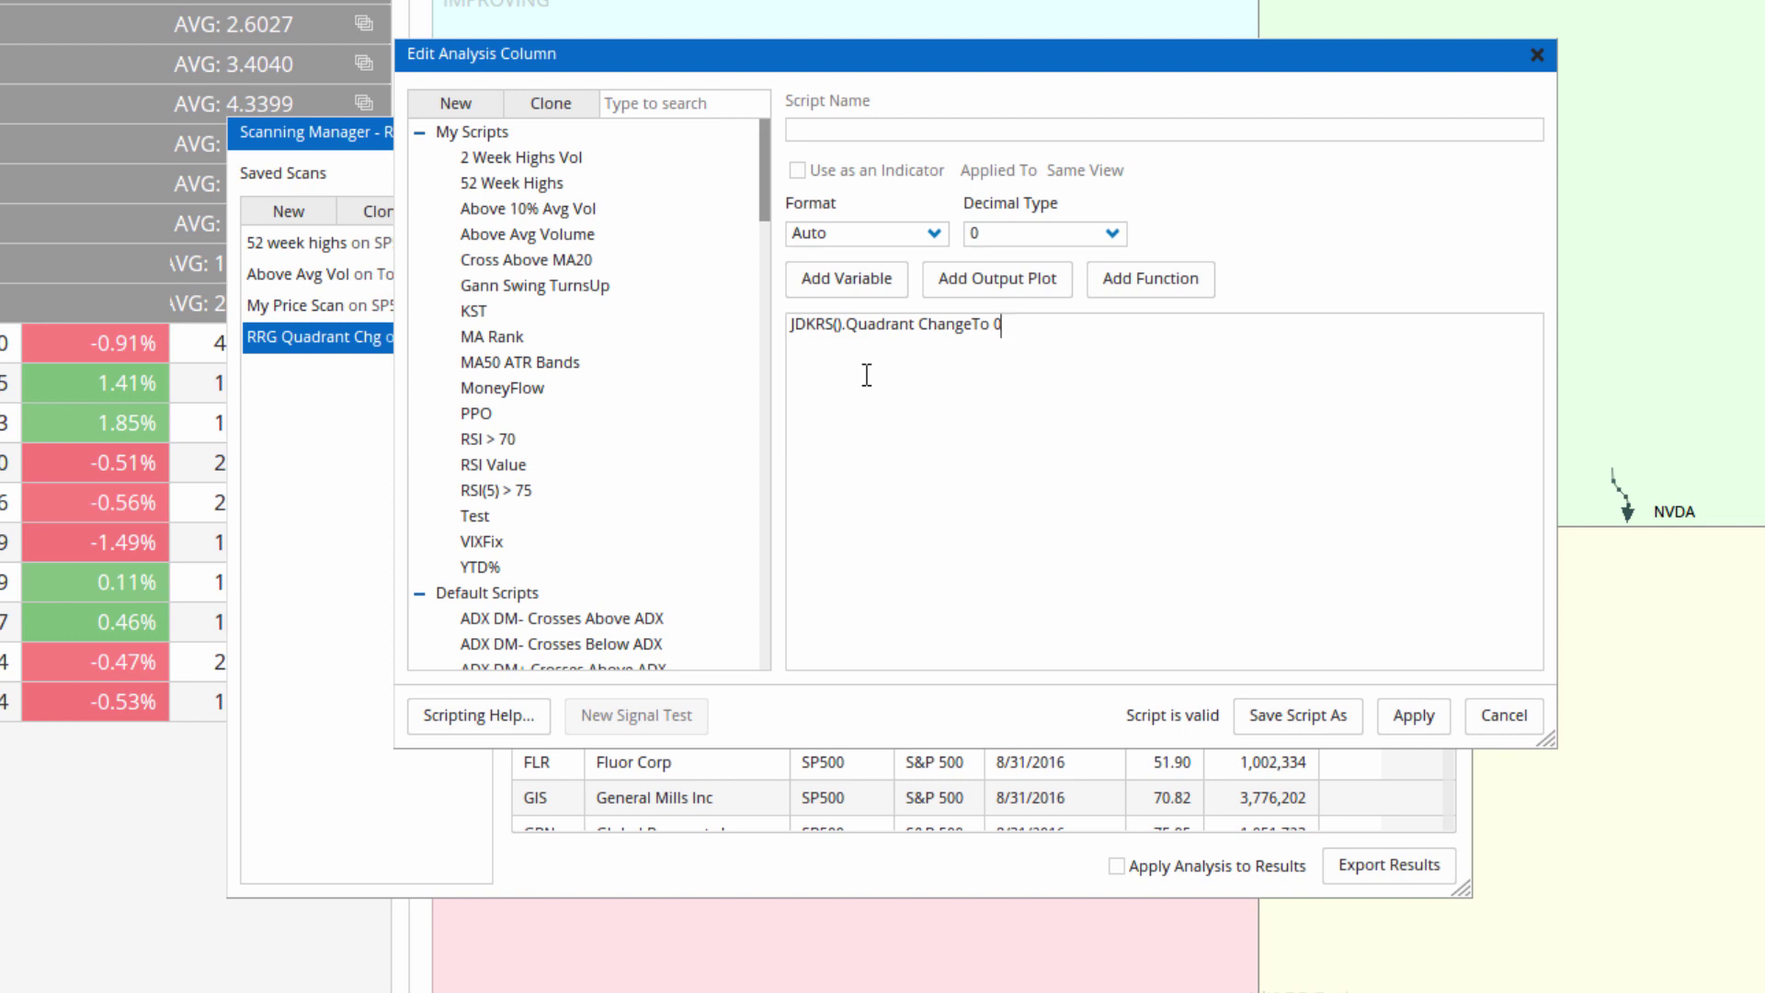
left_click(1413, 715)
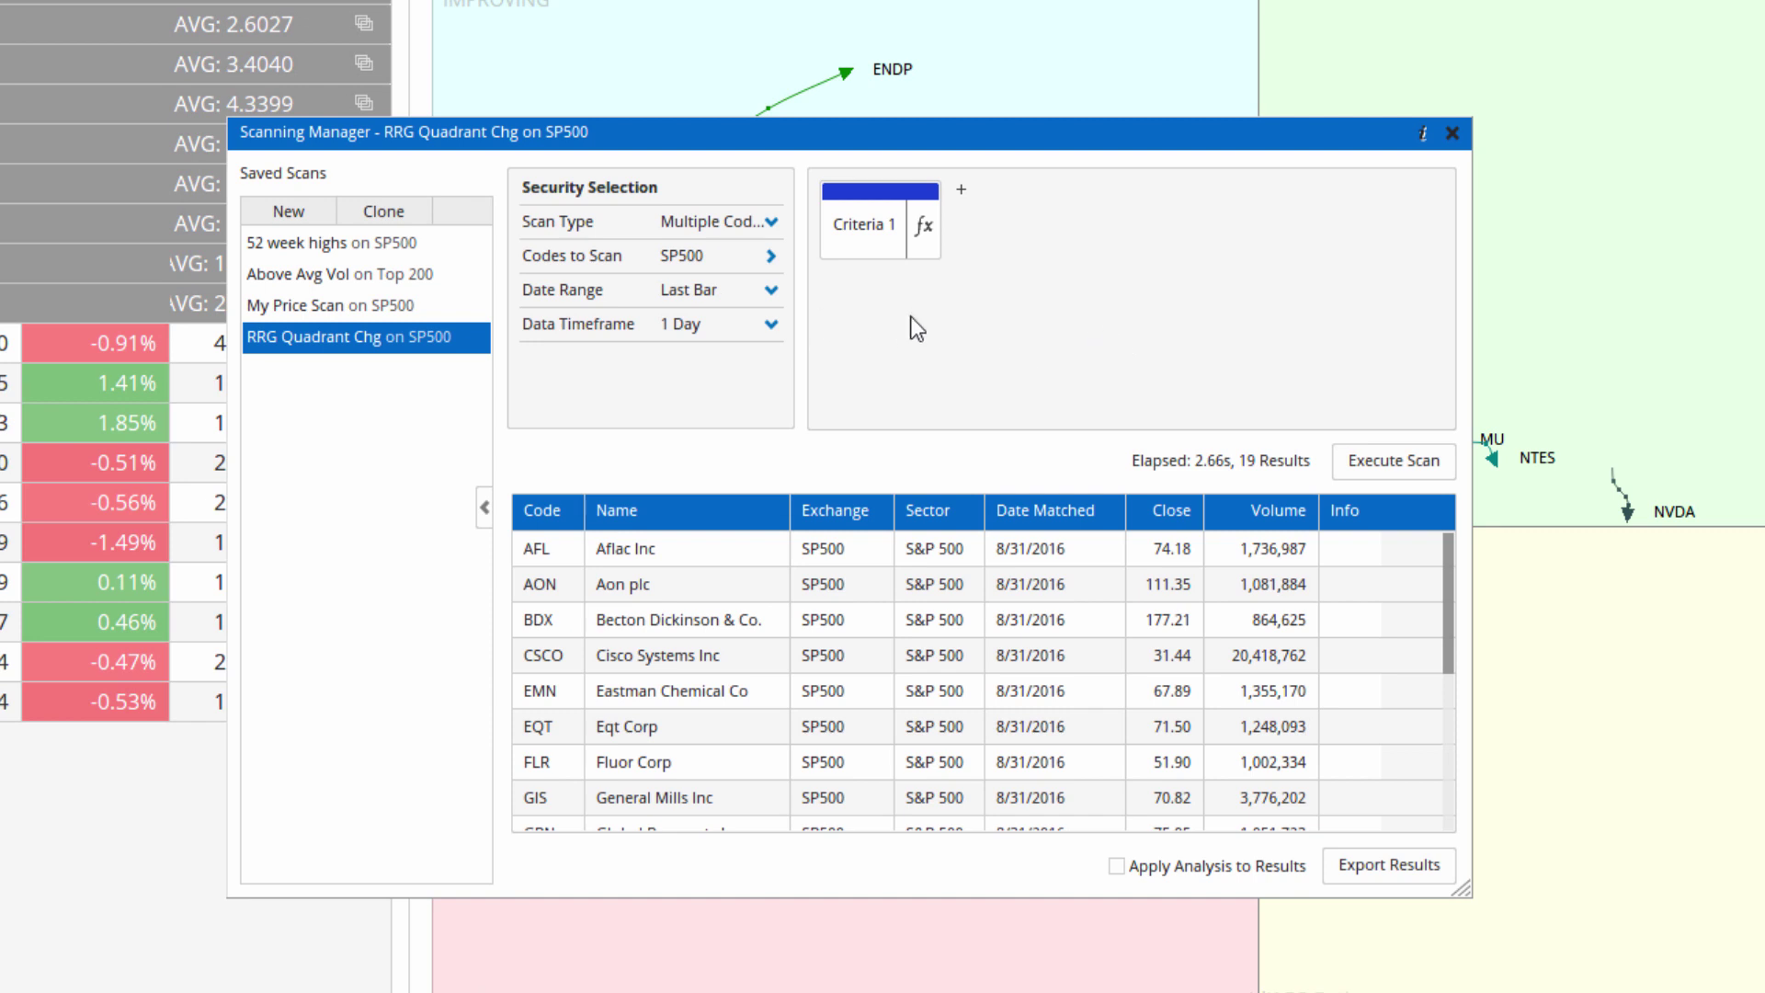
left_click(1382, 461)
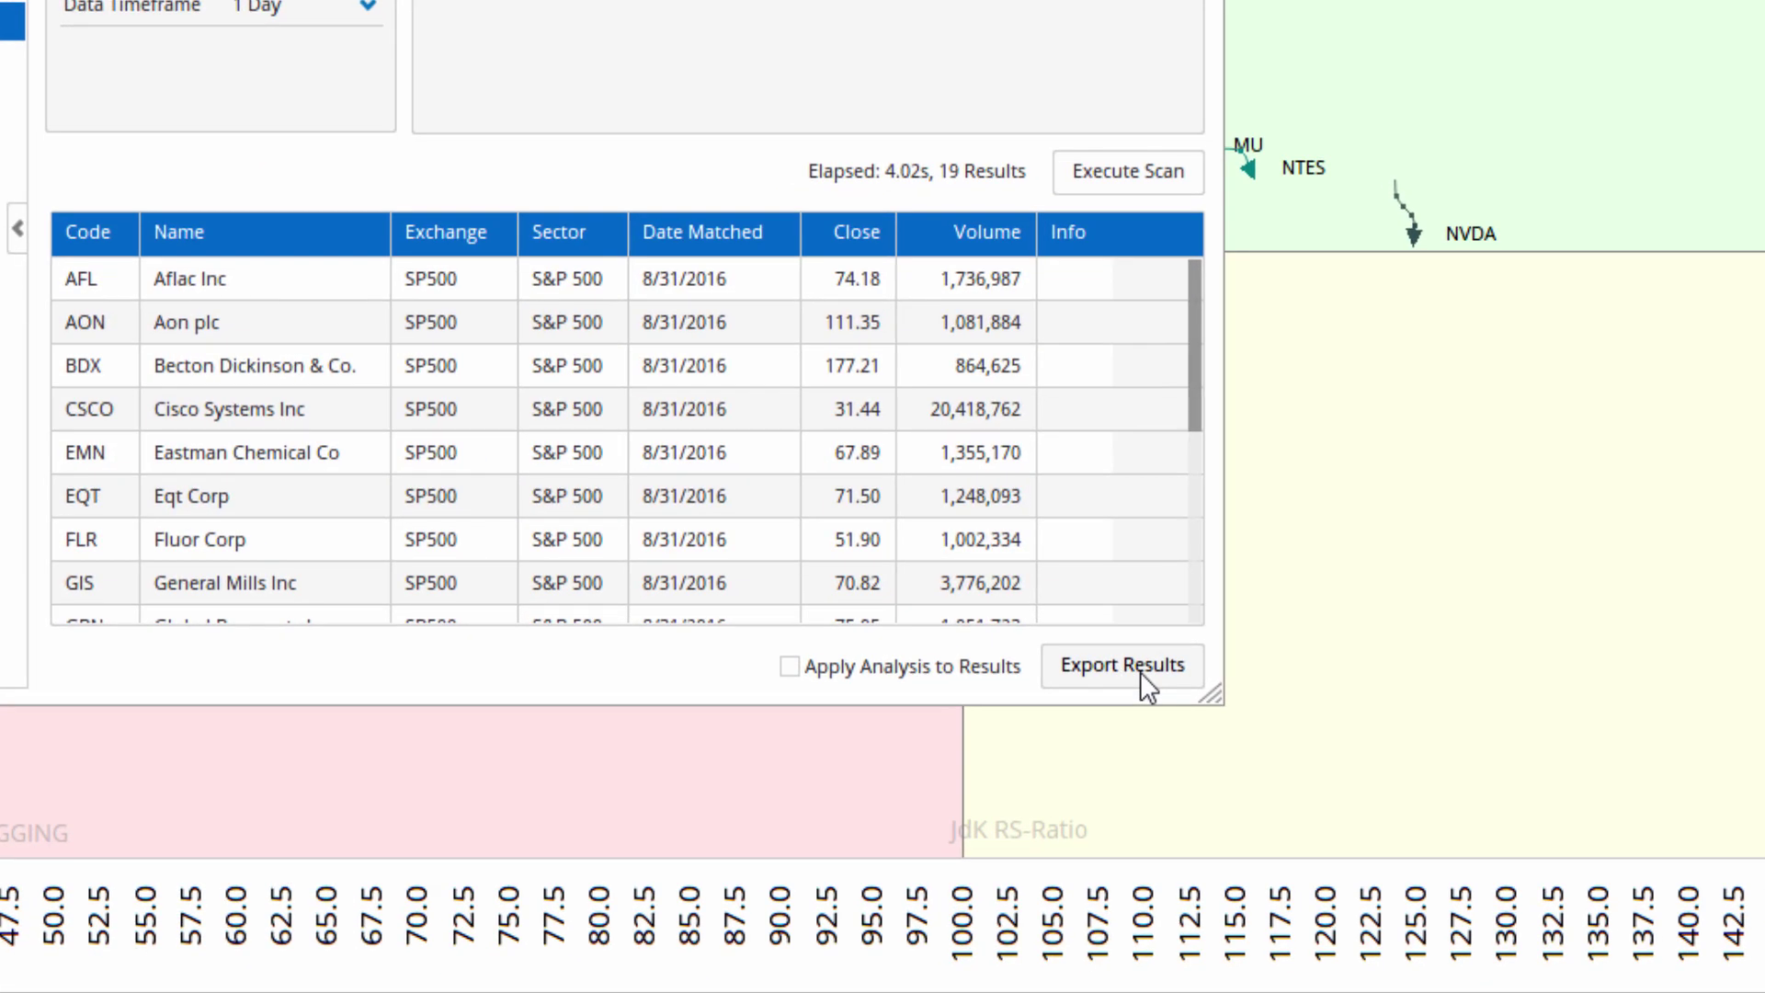
- Plot the 19 scan results as a 1 Day RRG and dock it as its own RRG tab
left_click(1140, 671)
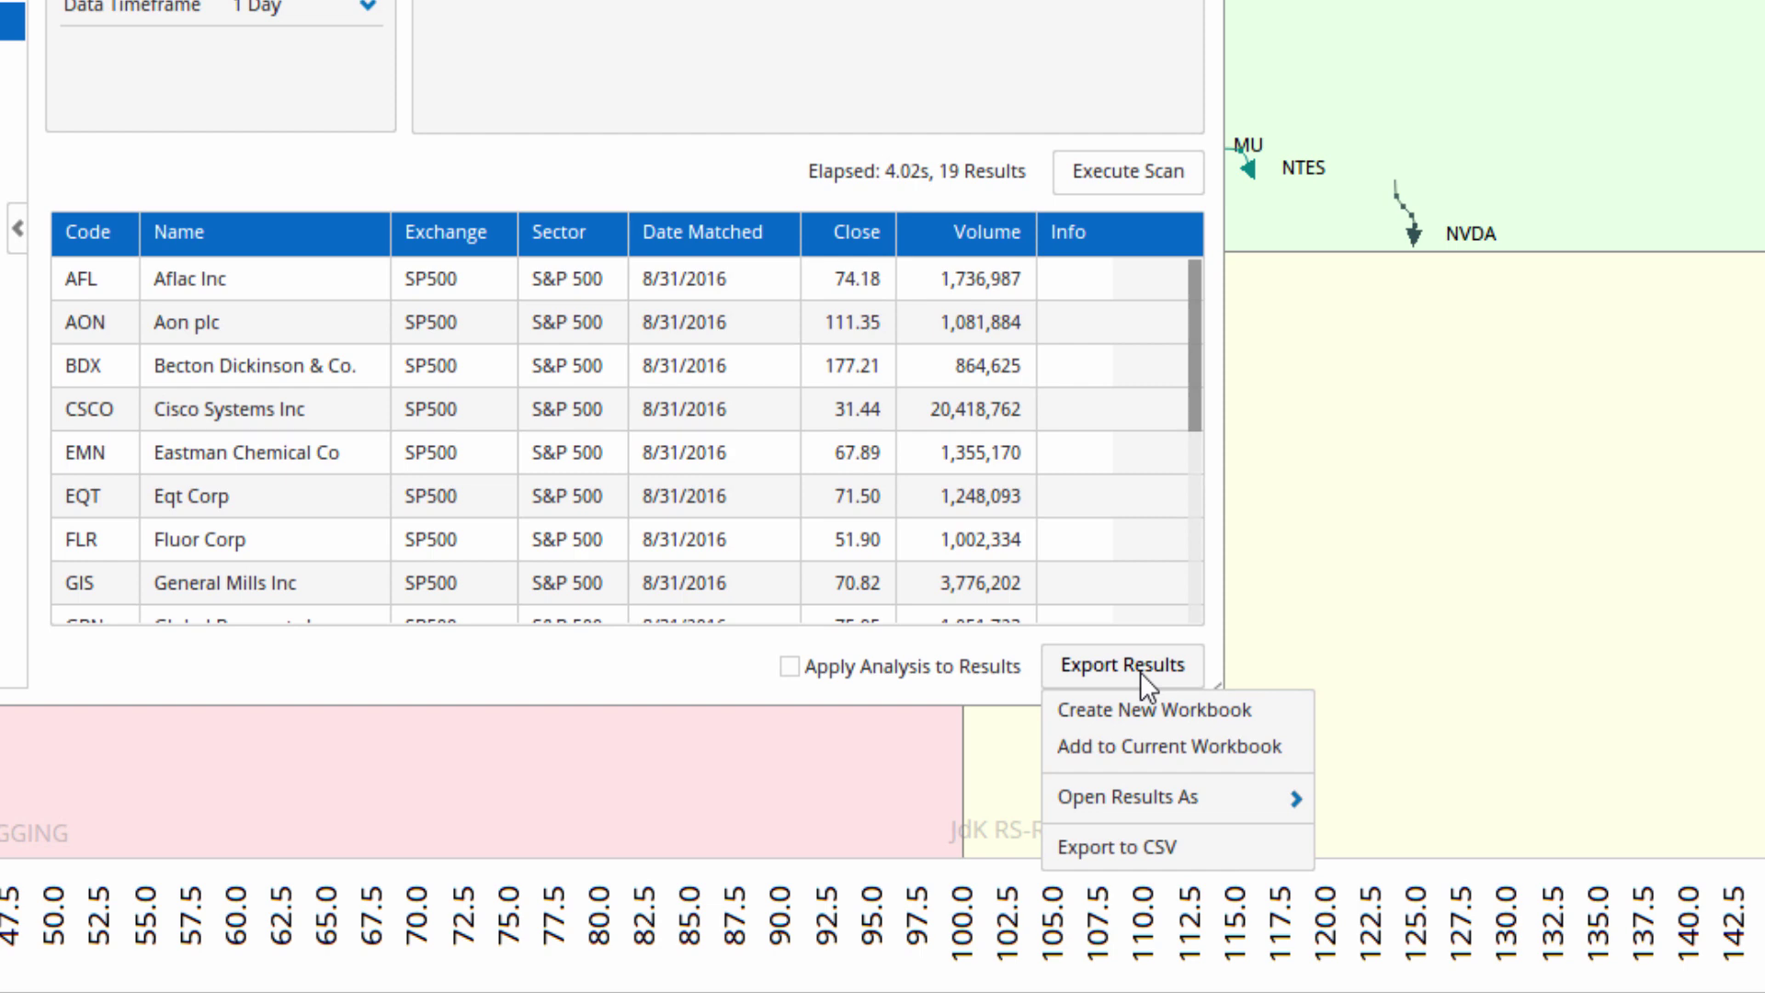
mouse_move(1163, 801)
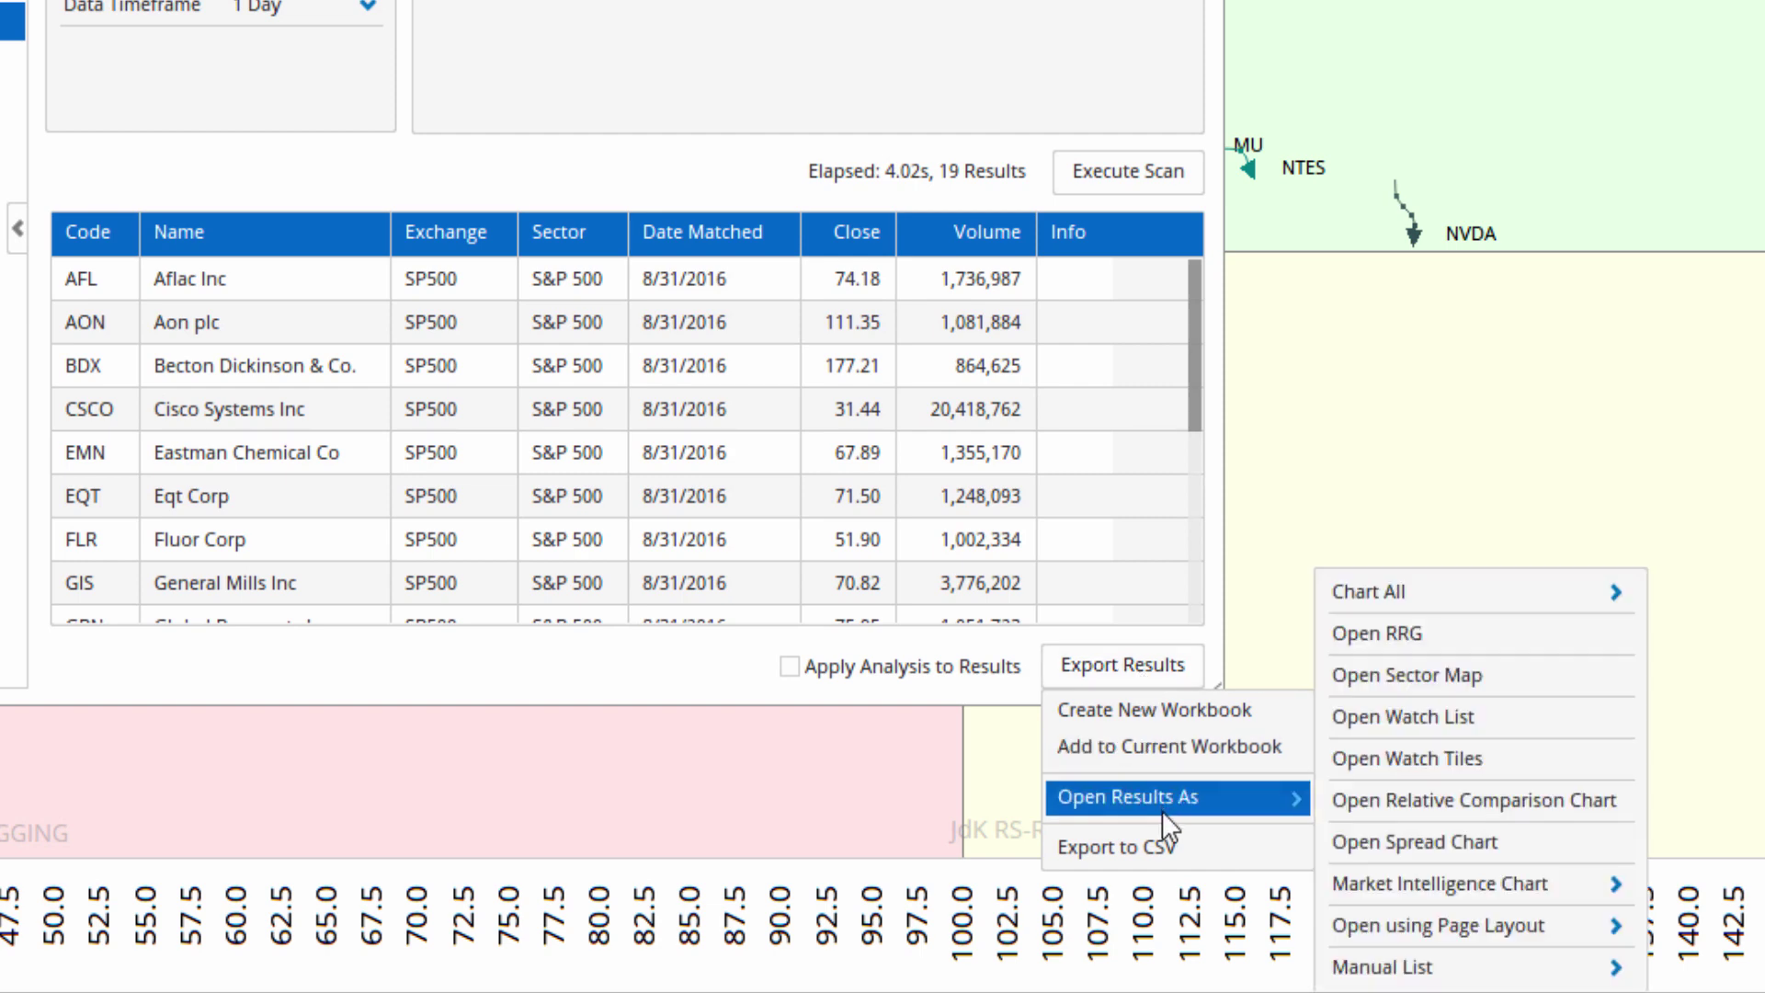
left_click(1372, 648)
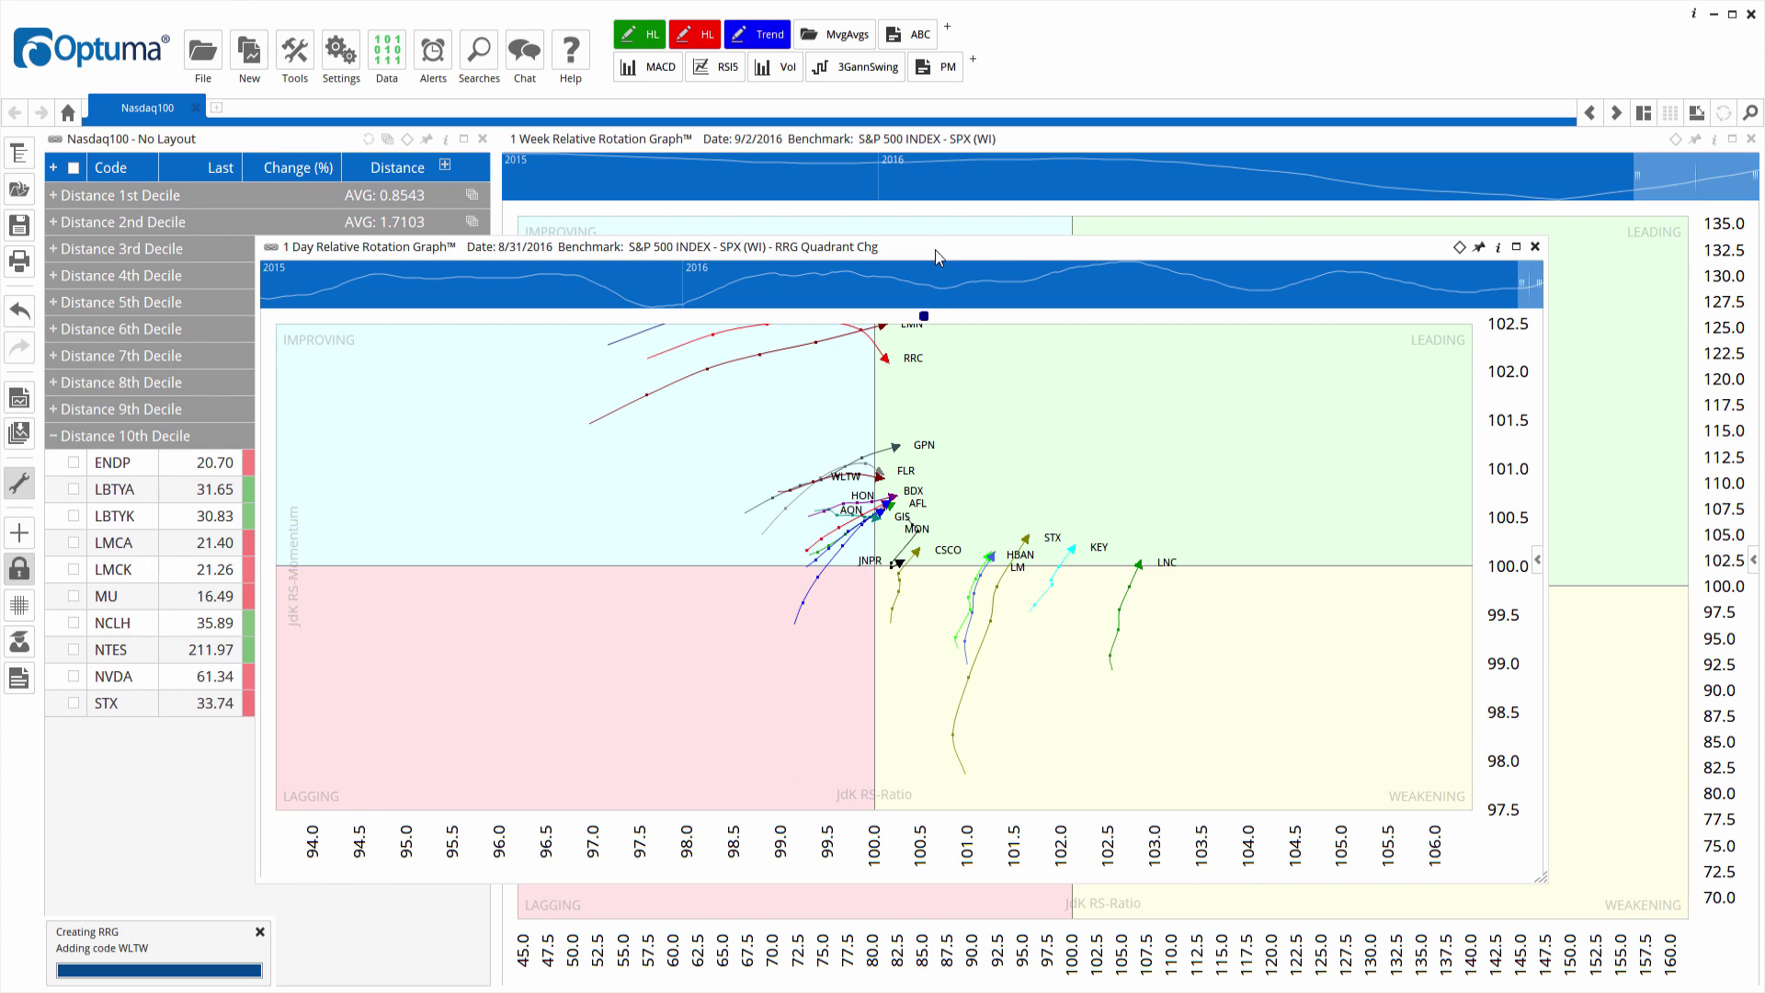
left_click_drag(937, 257, 930, 118)
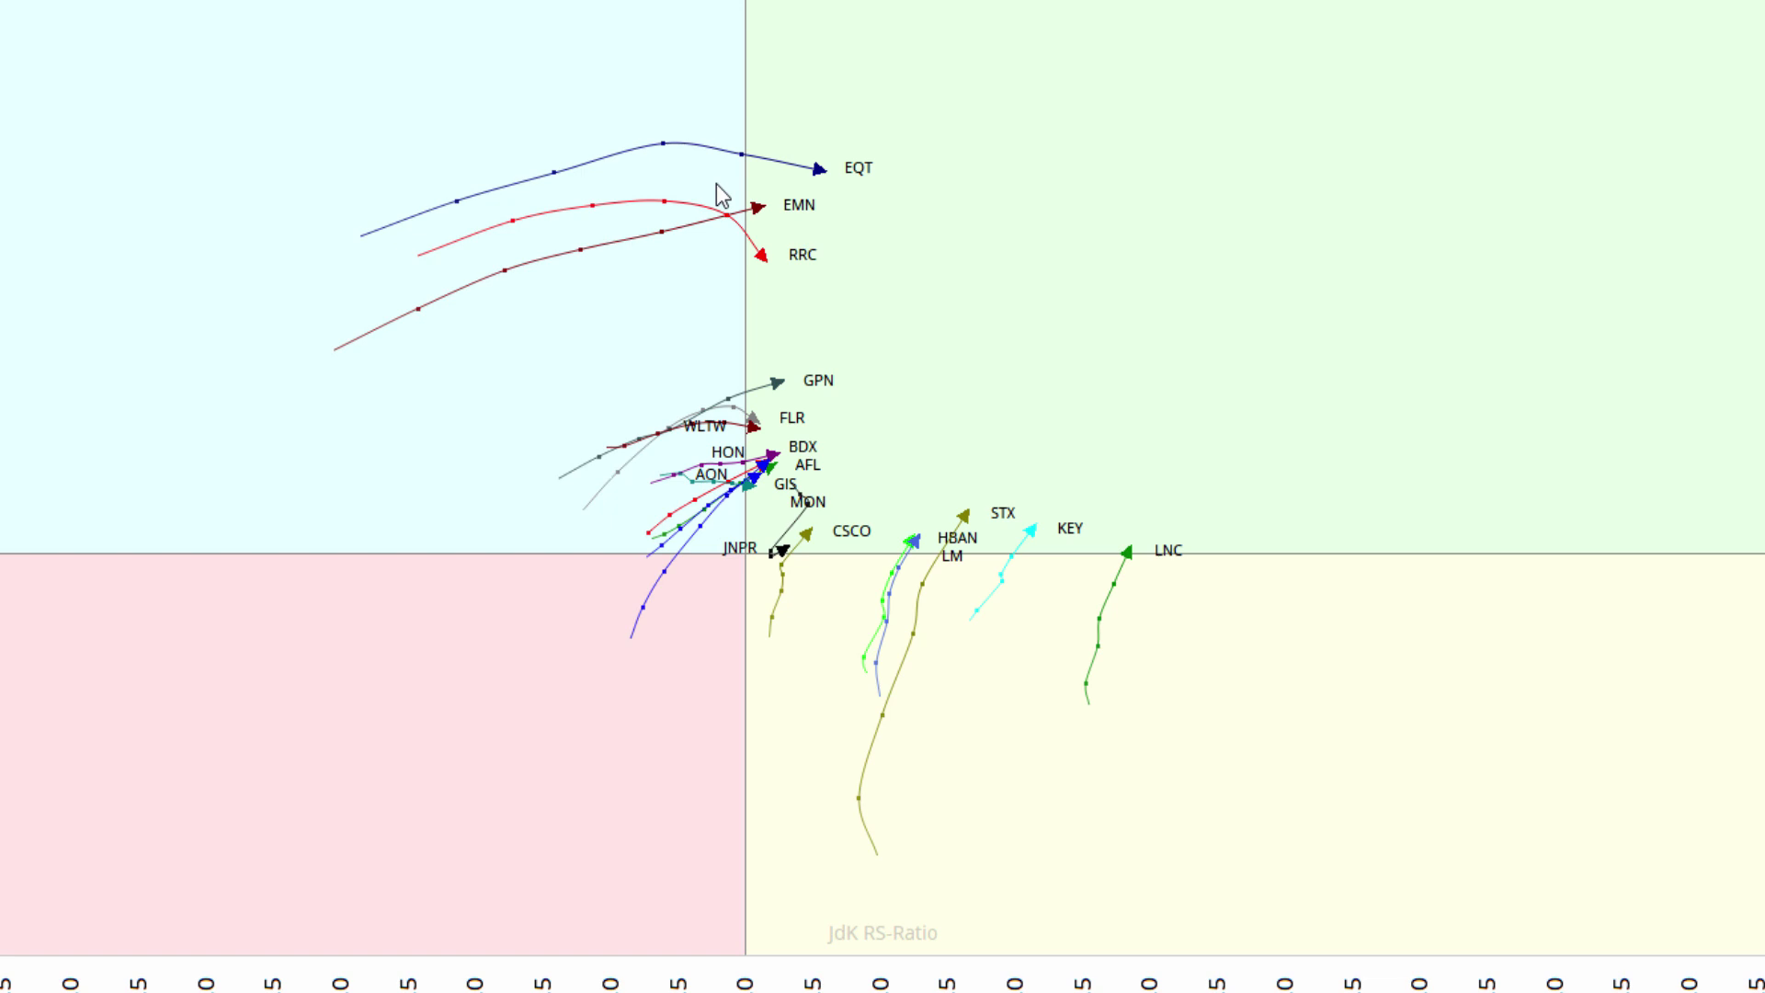
mouse_move(739, 157)
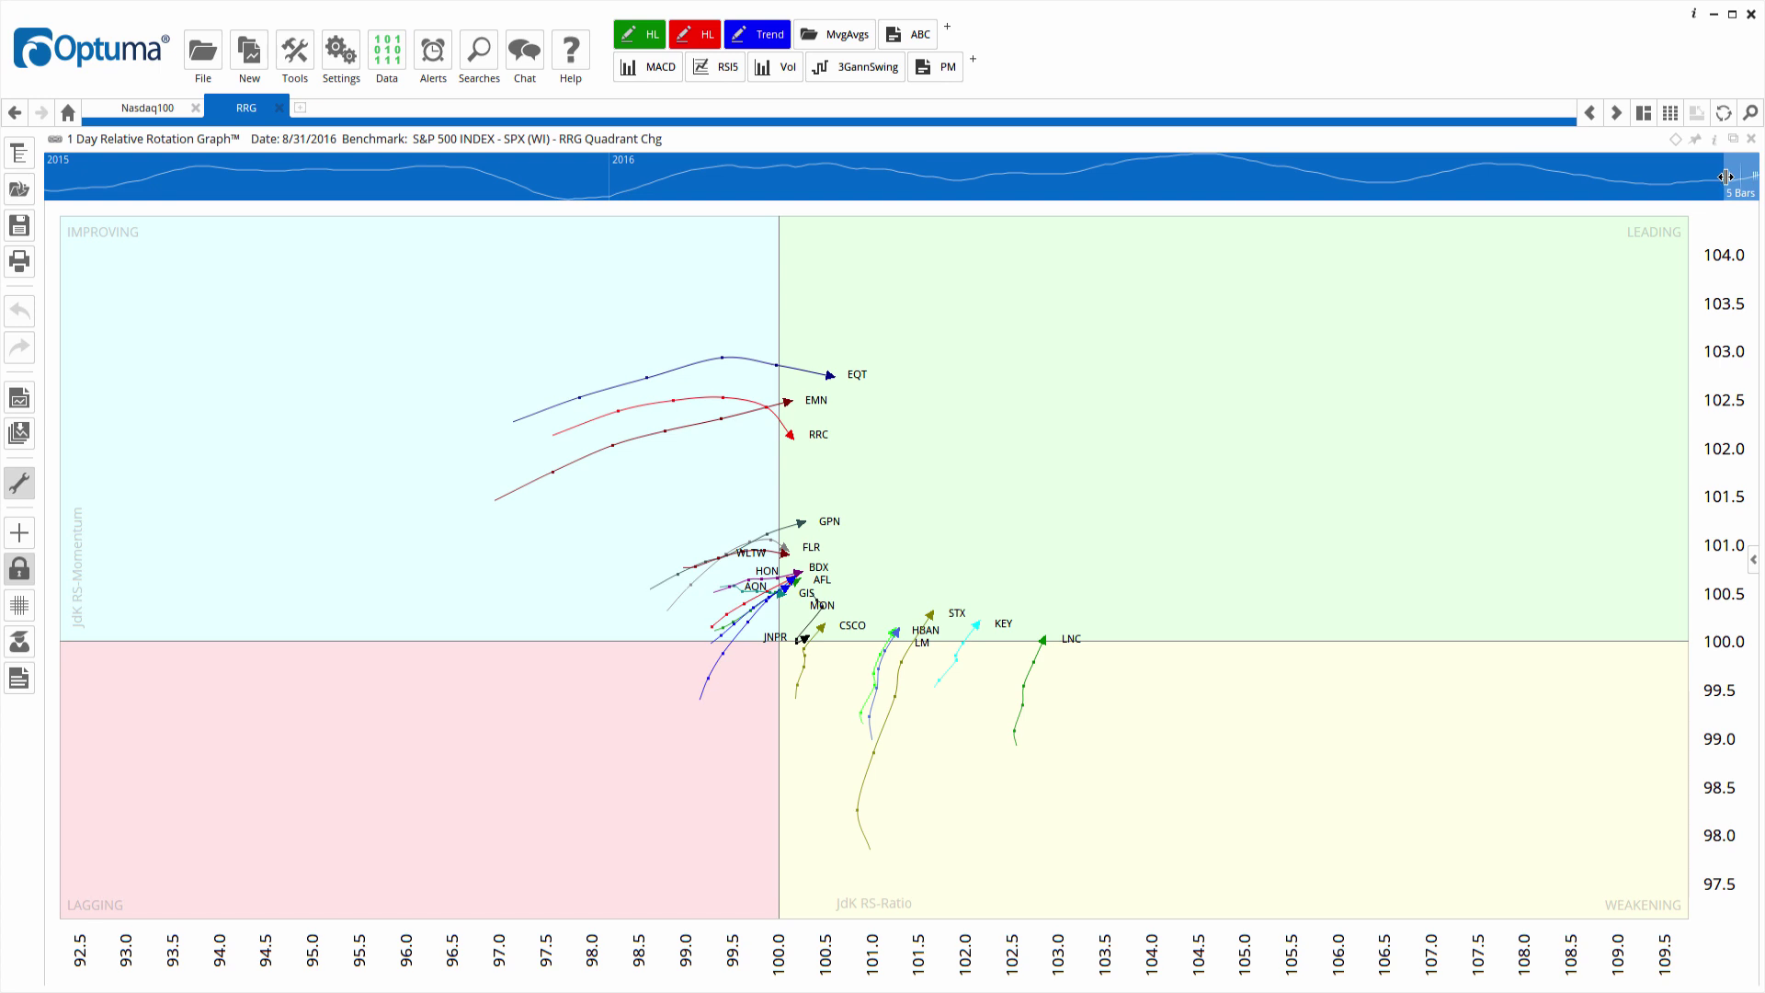
mouse_move(1726, 177)
left_mouse_down()
mouse_move(1656, 179)
mouse_move(1727, 178)
left_mouse_up()
mouse_move(1742, 174)
left_mouse_down()
mouse_move(1635, 181)
mouse_move(1752, 181)
left_mouse_up()
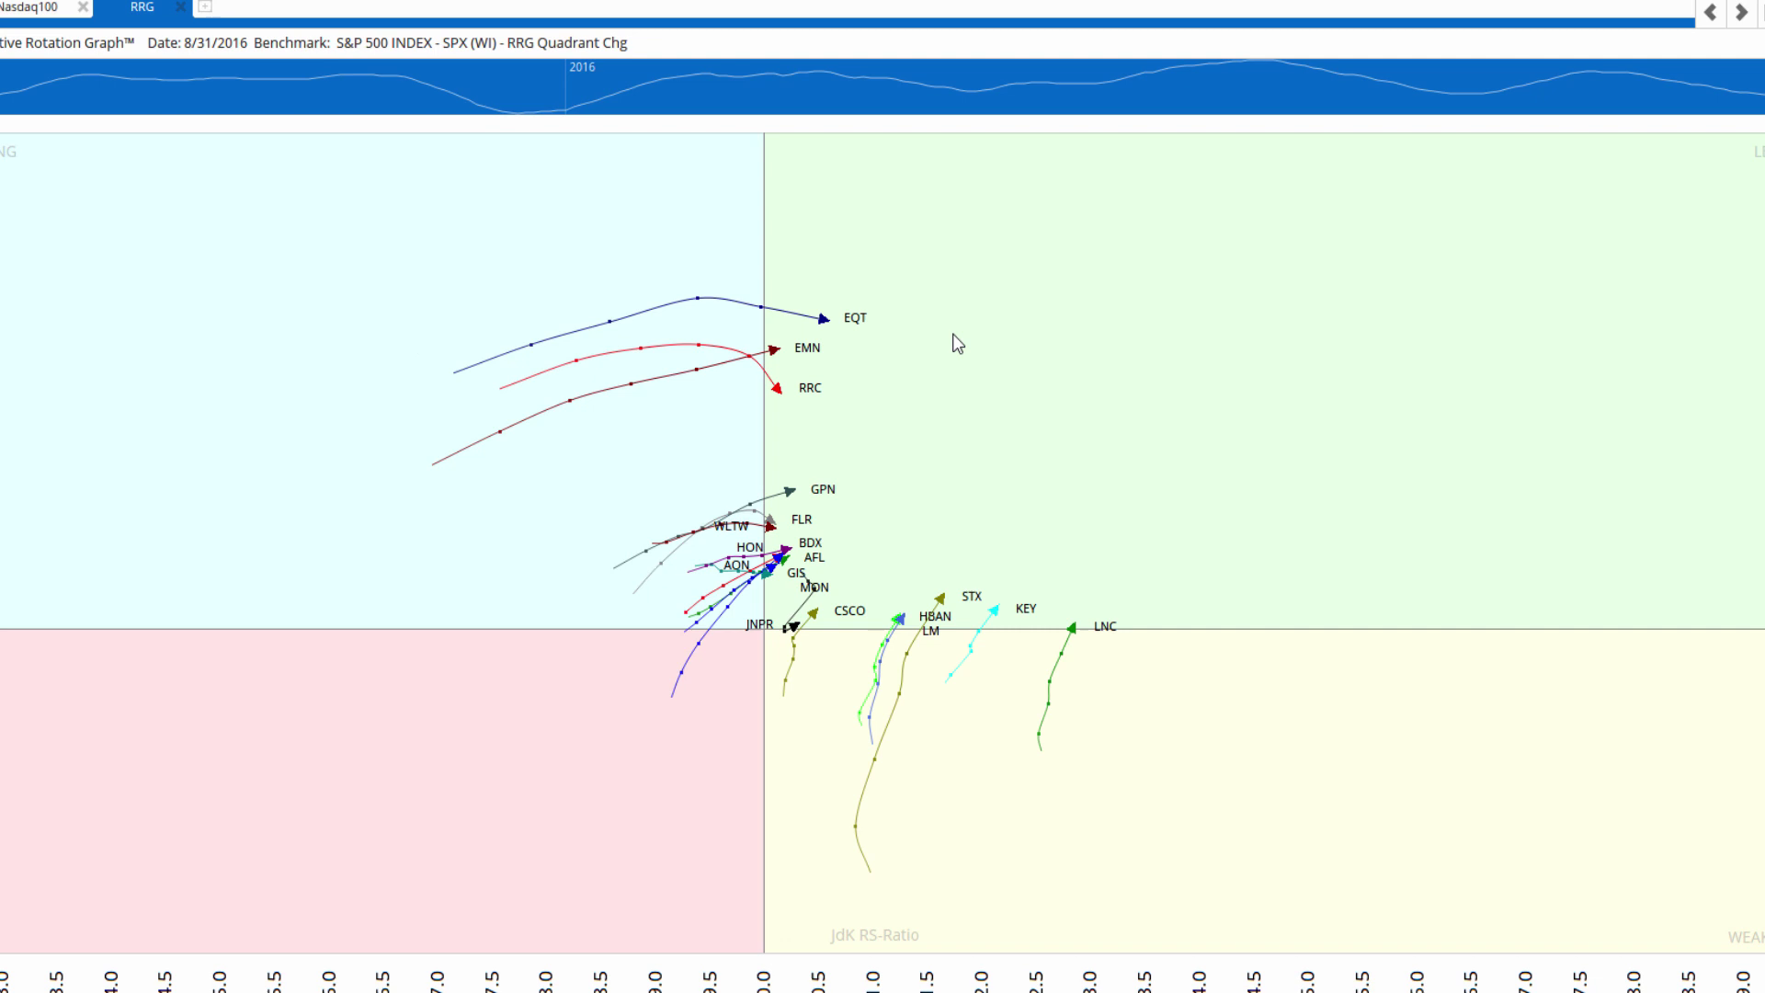
mouse_move(823, 318)
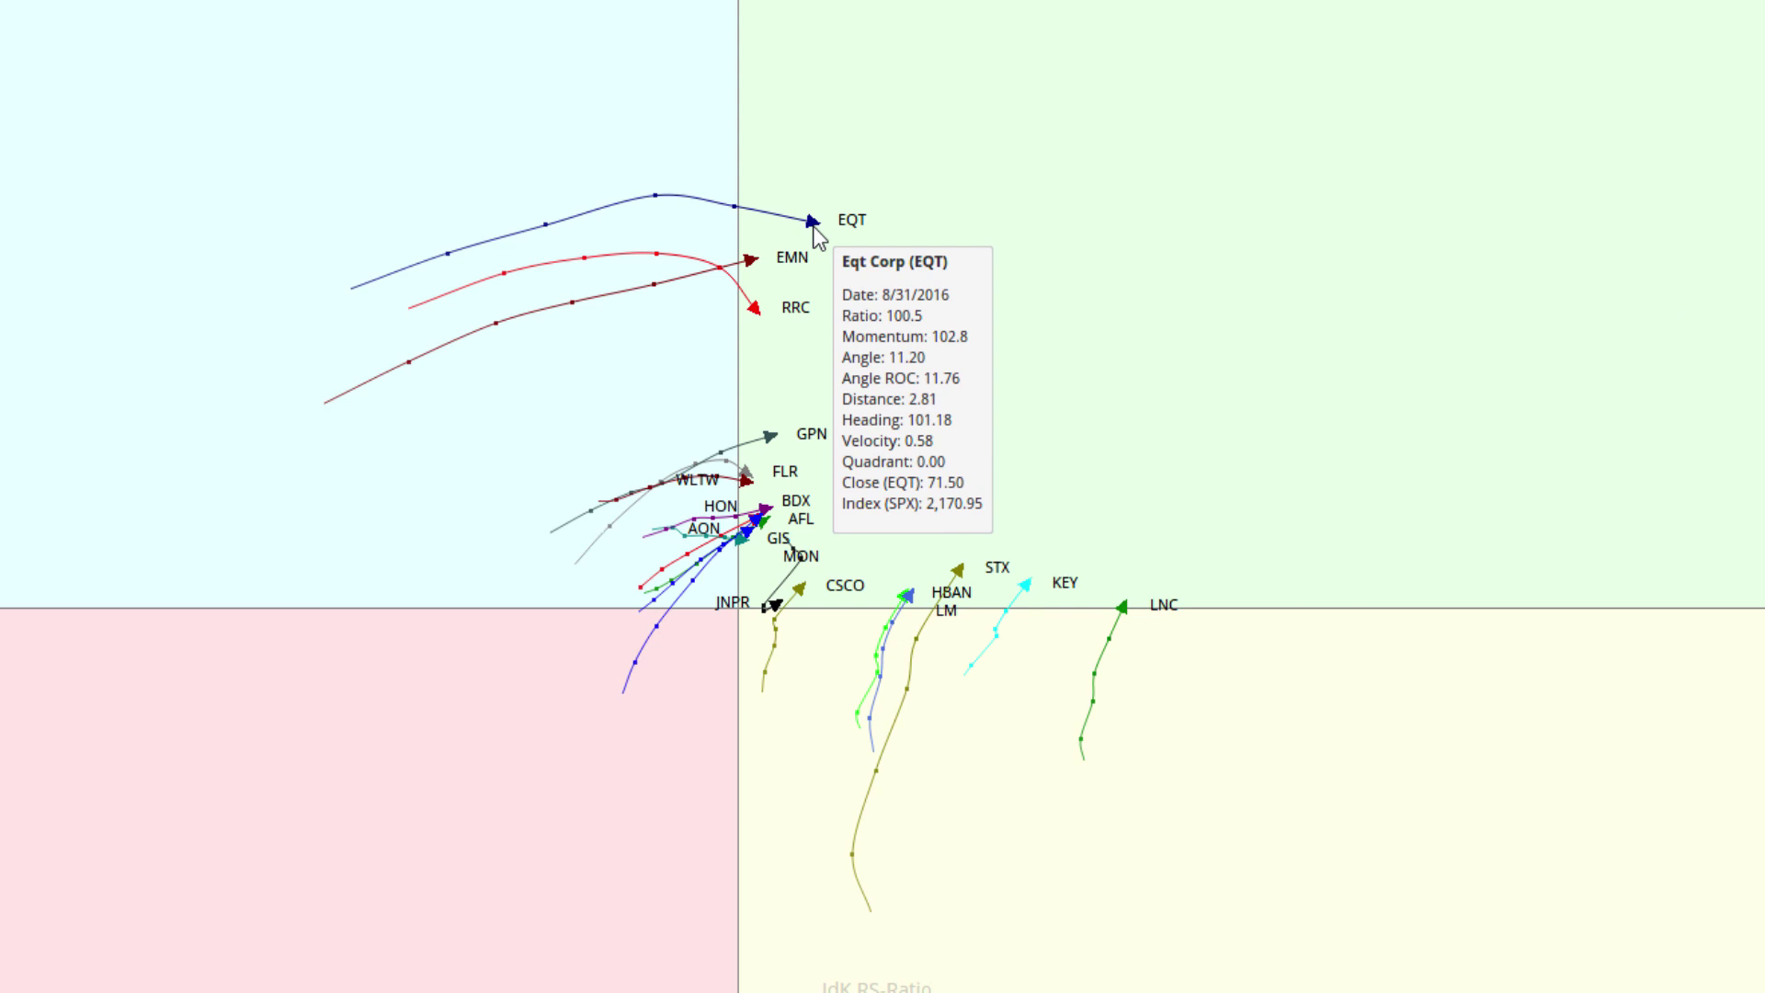
- Edit the Criteria 1 script in the Scanning Manager and delete the old quadrant-change condition
left_click(717, 89)
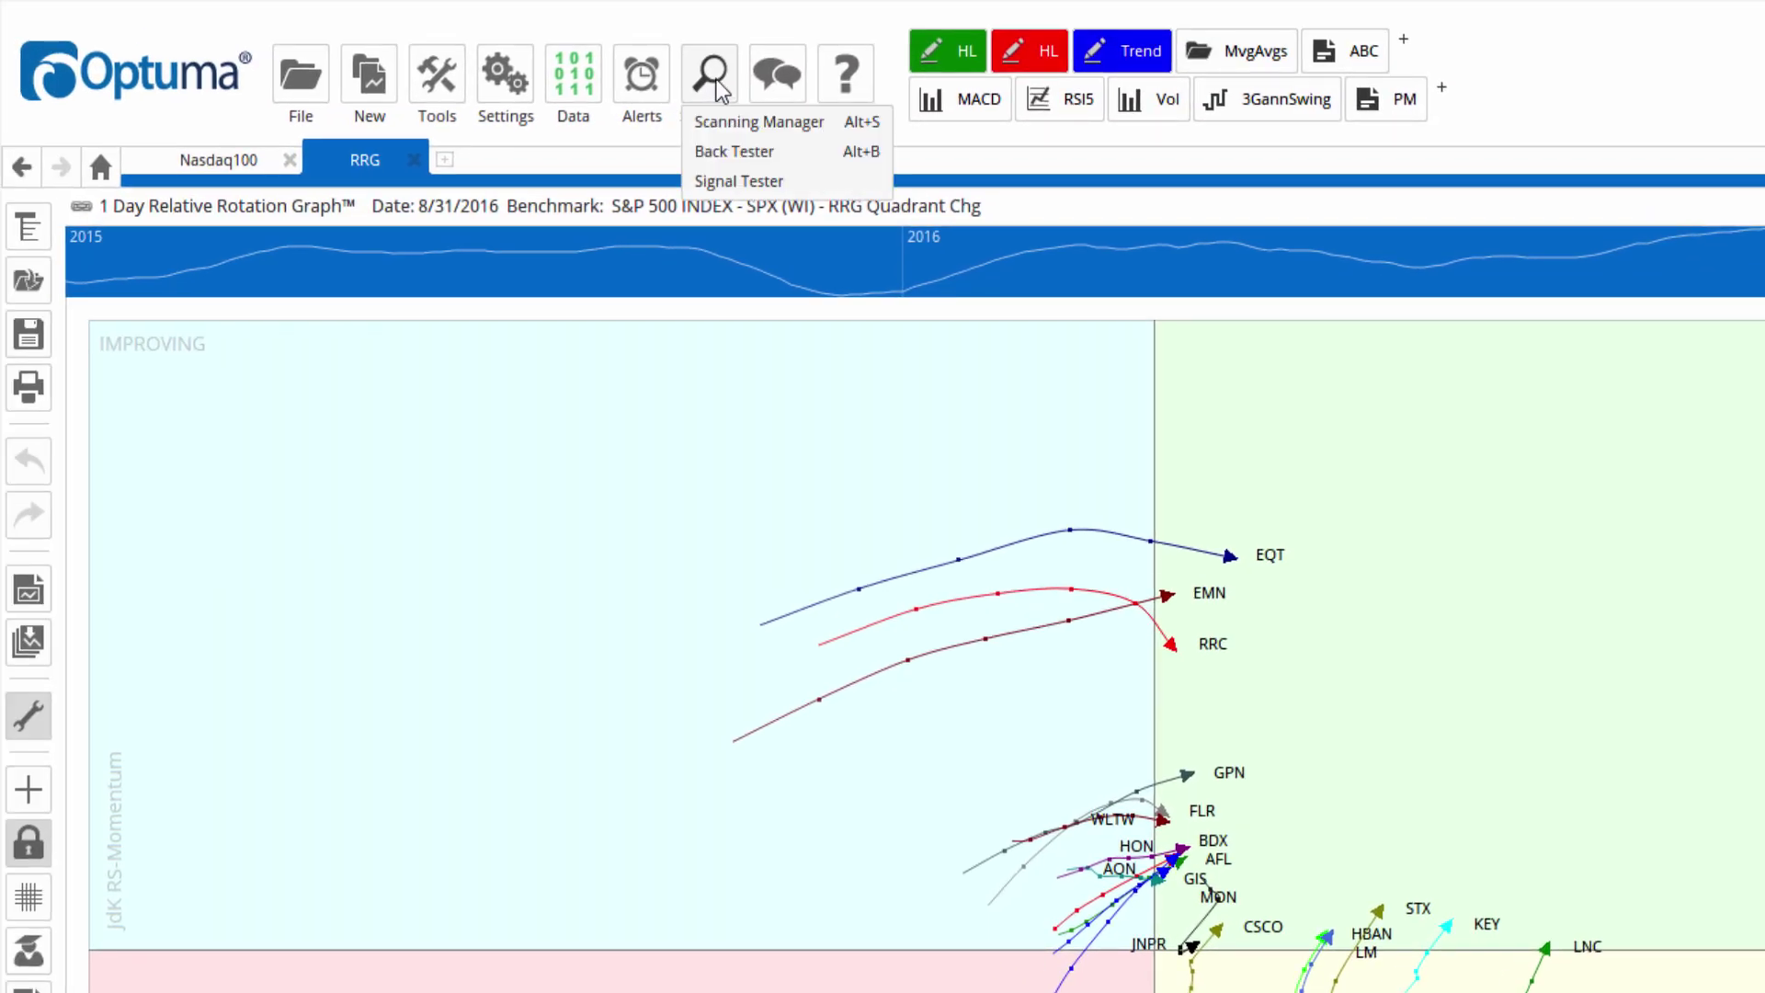
left_click(741, 123)
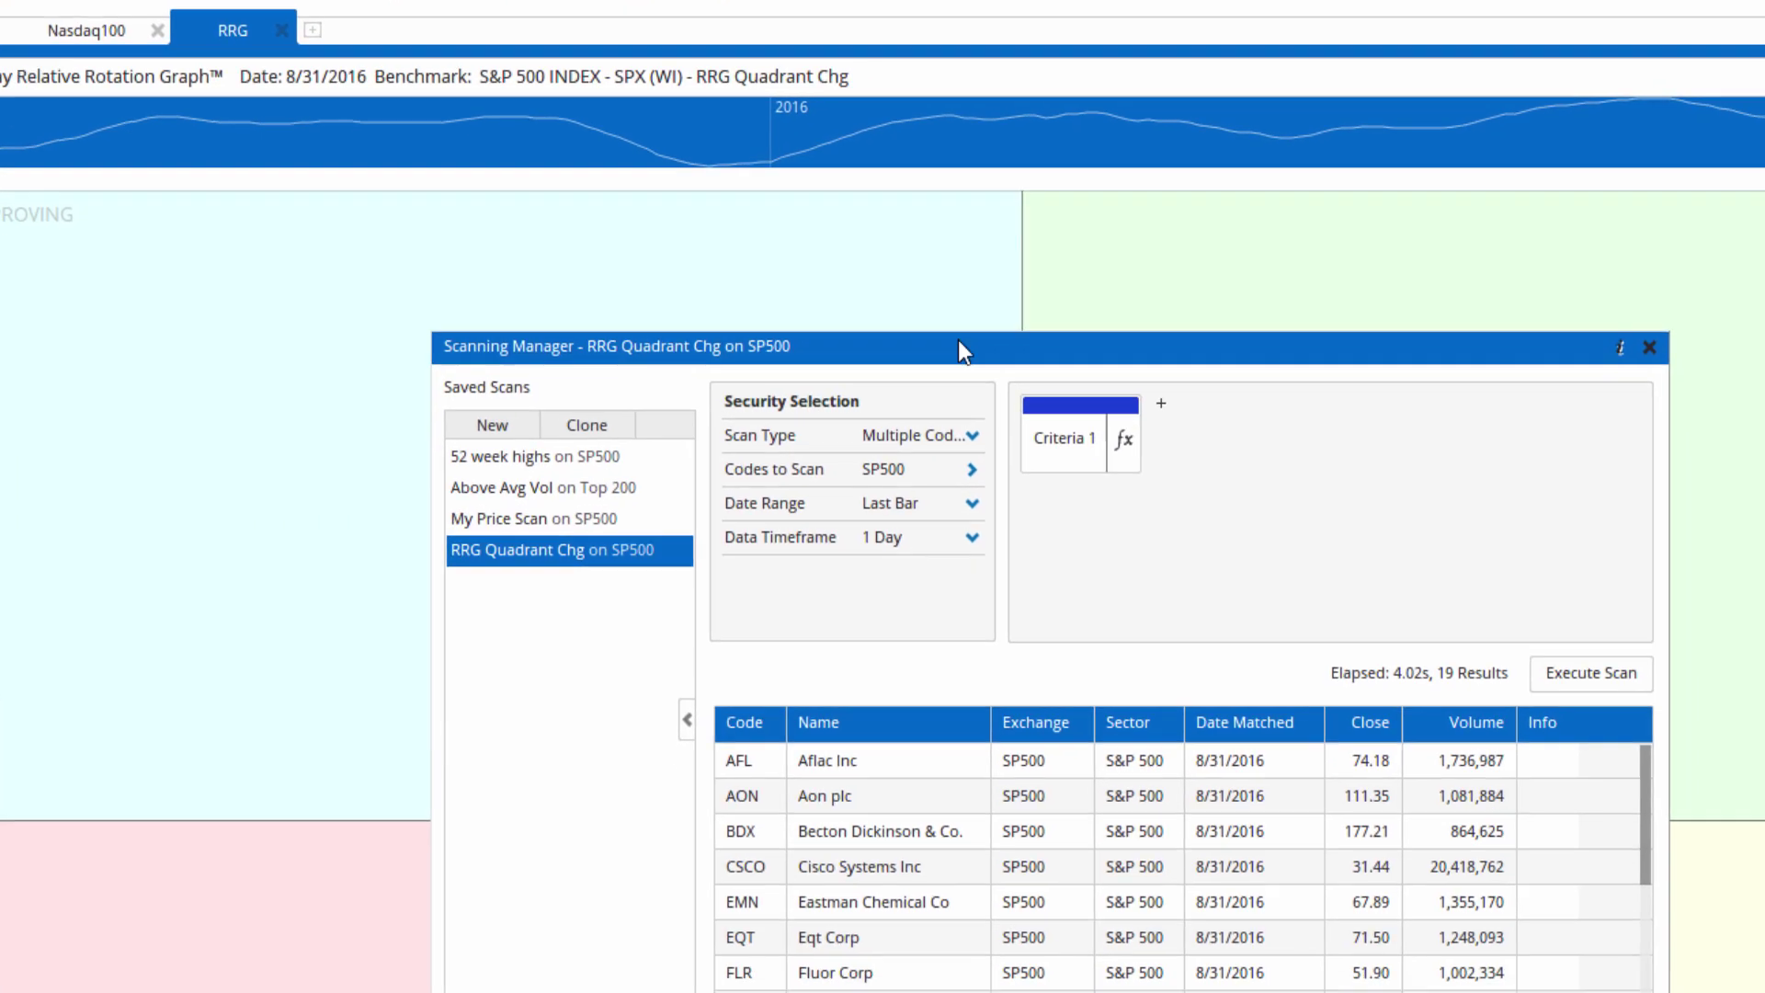
left_click(1123, 438)
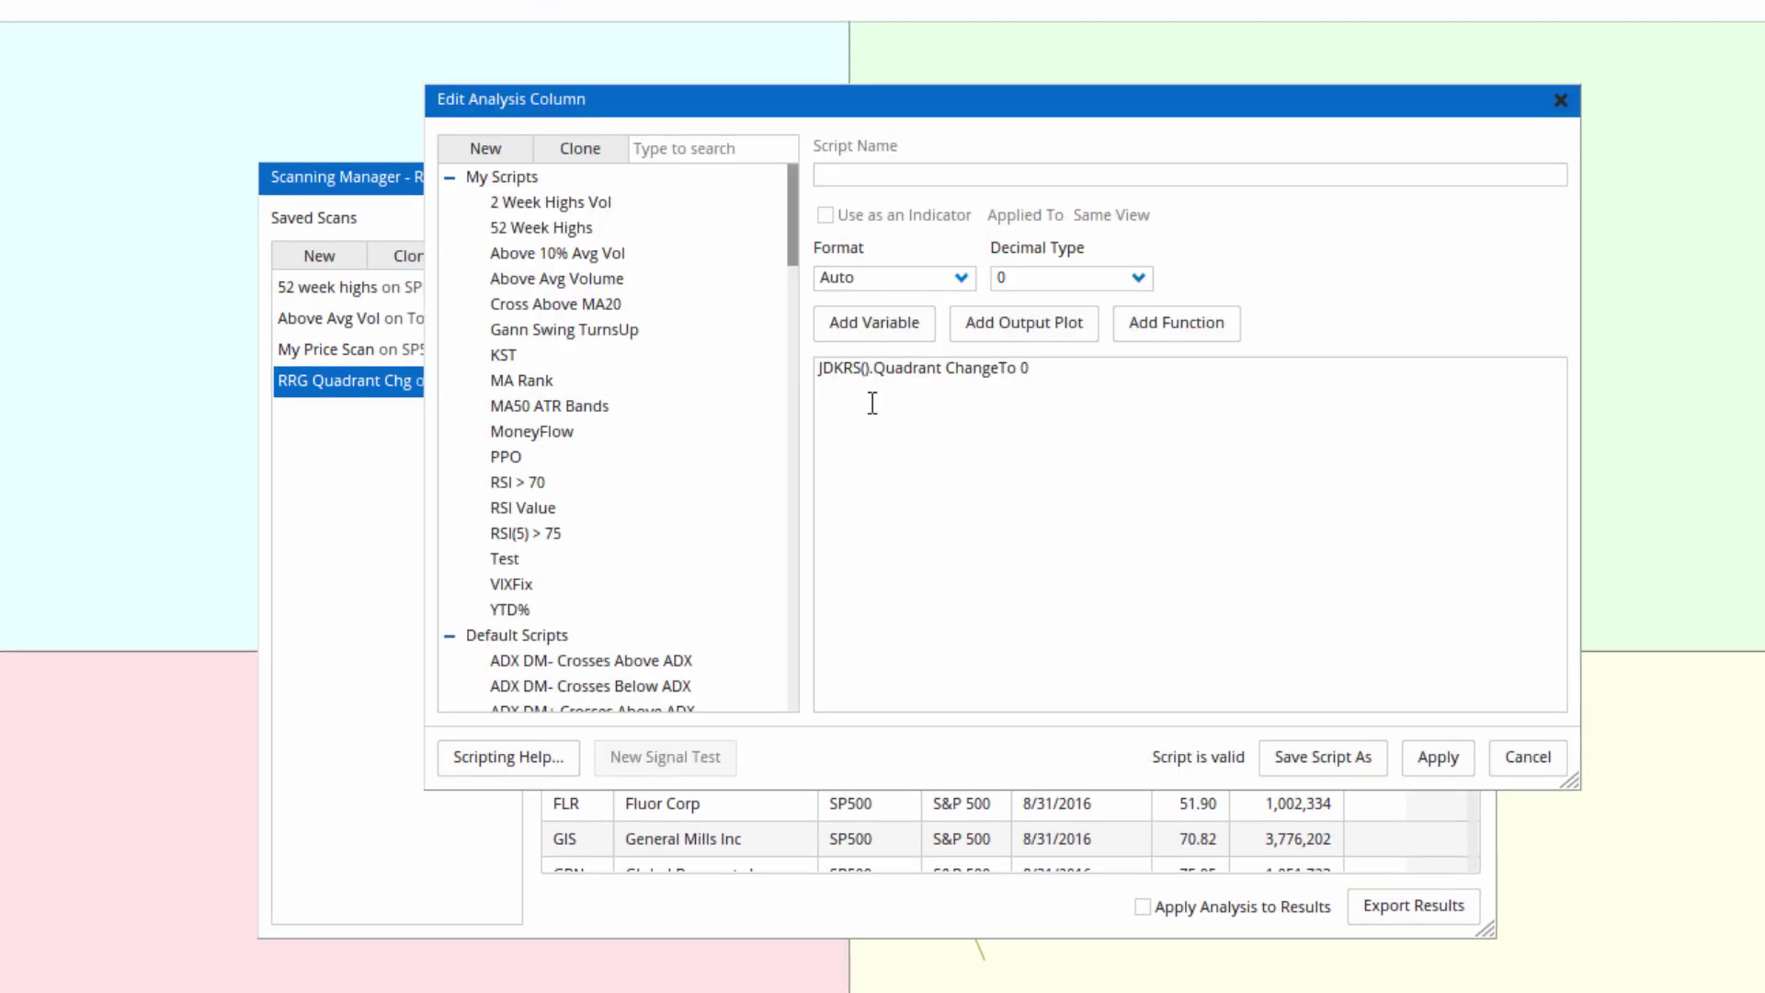
left_click_drag(873, 368, 1174, 406)
key("BackSpace")
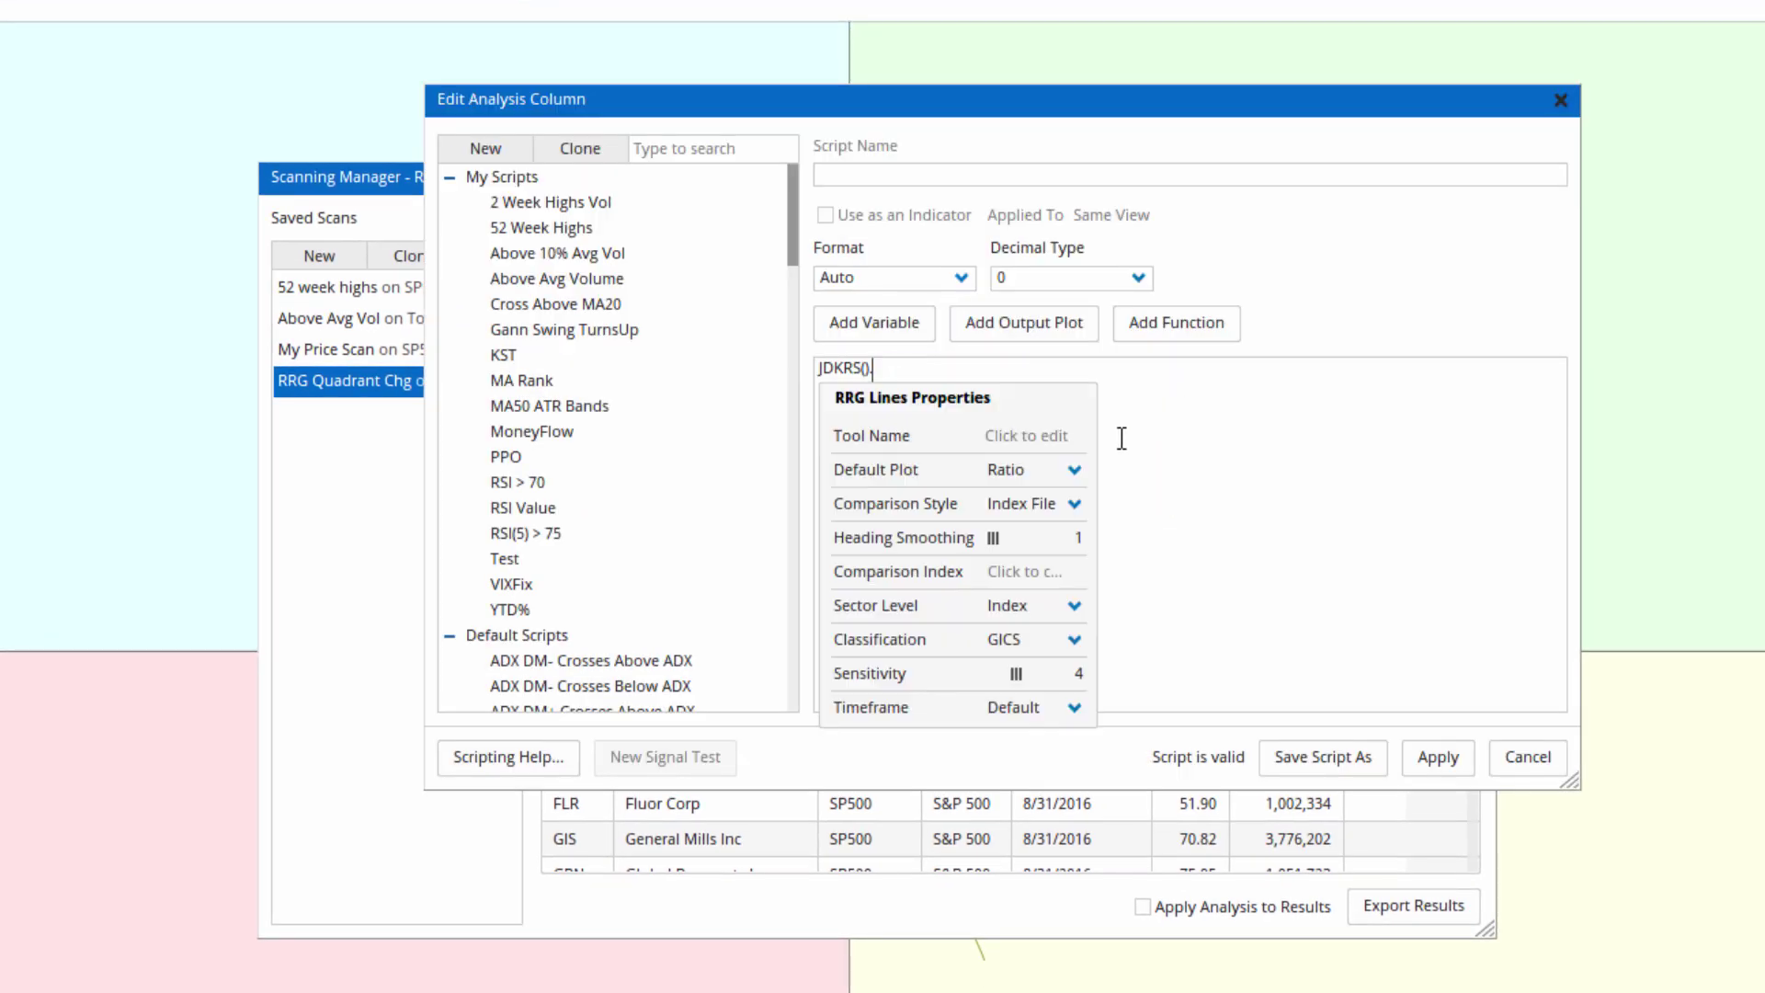
key("BackSpace")
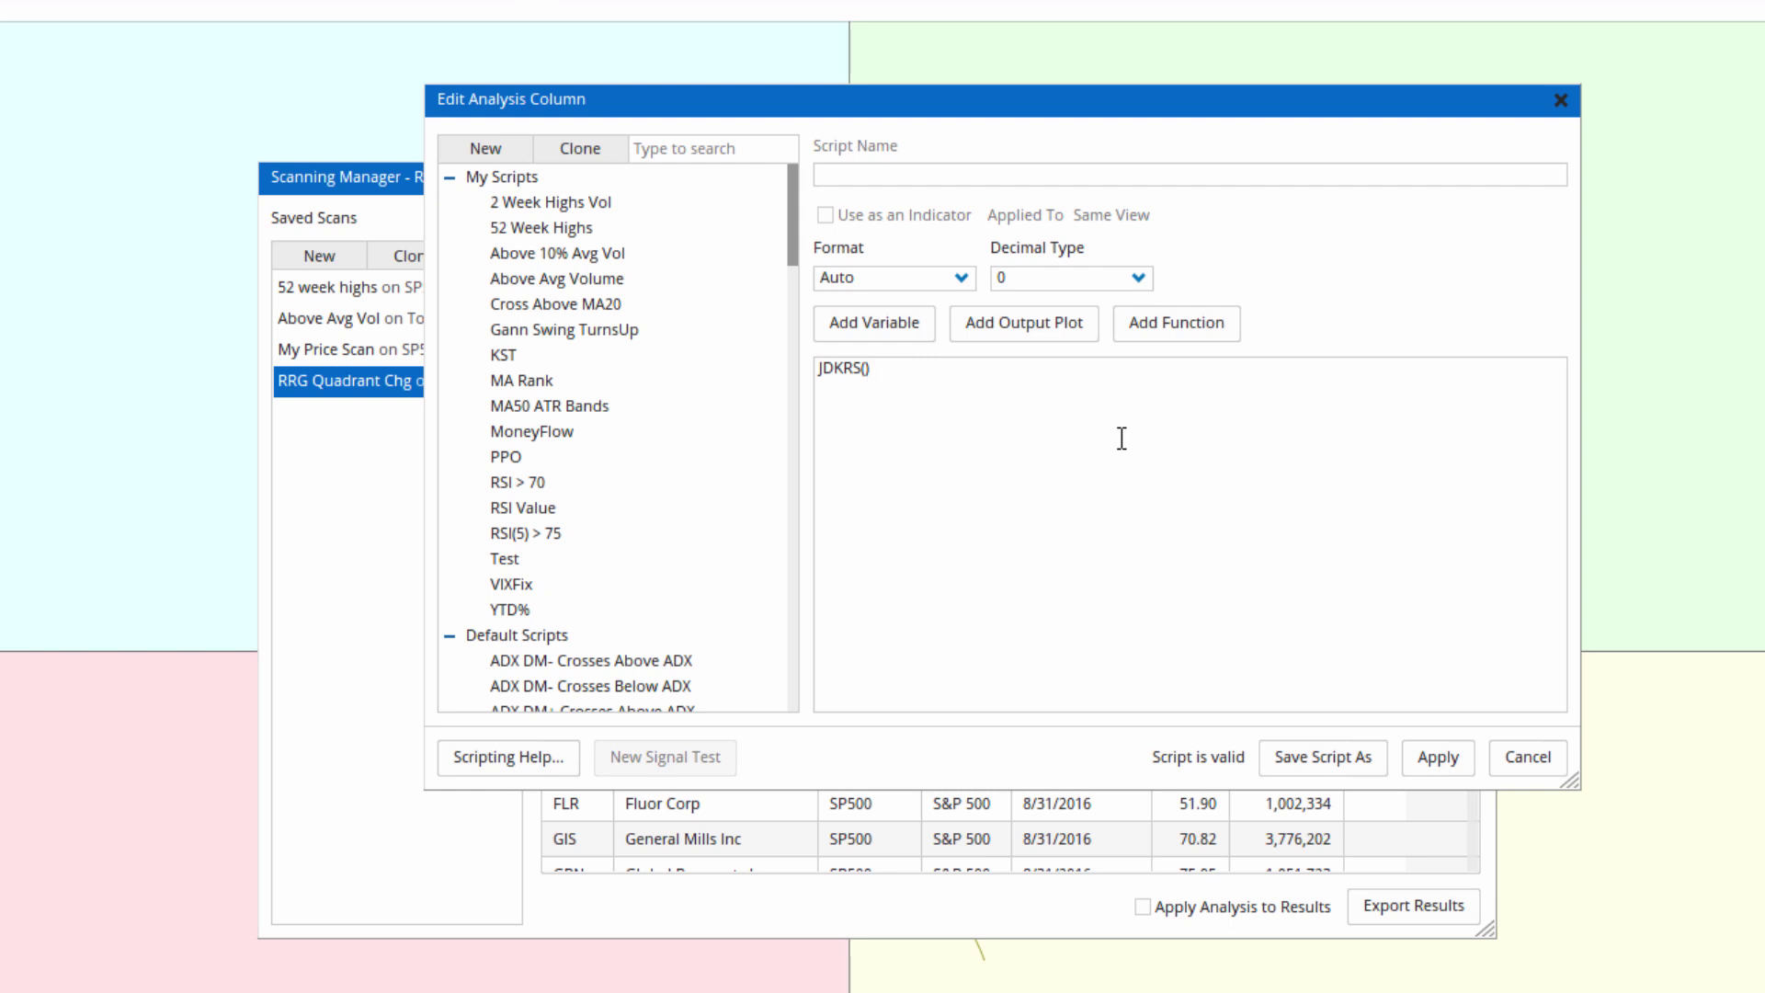
- Enter JDKRS().Heading CrossesAbove 45 as the criterion and apply it
type(".")
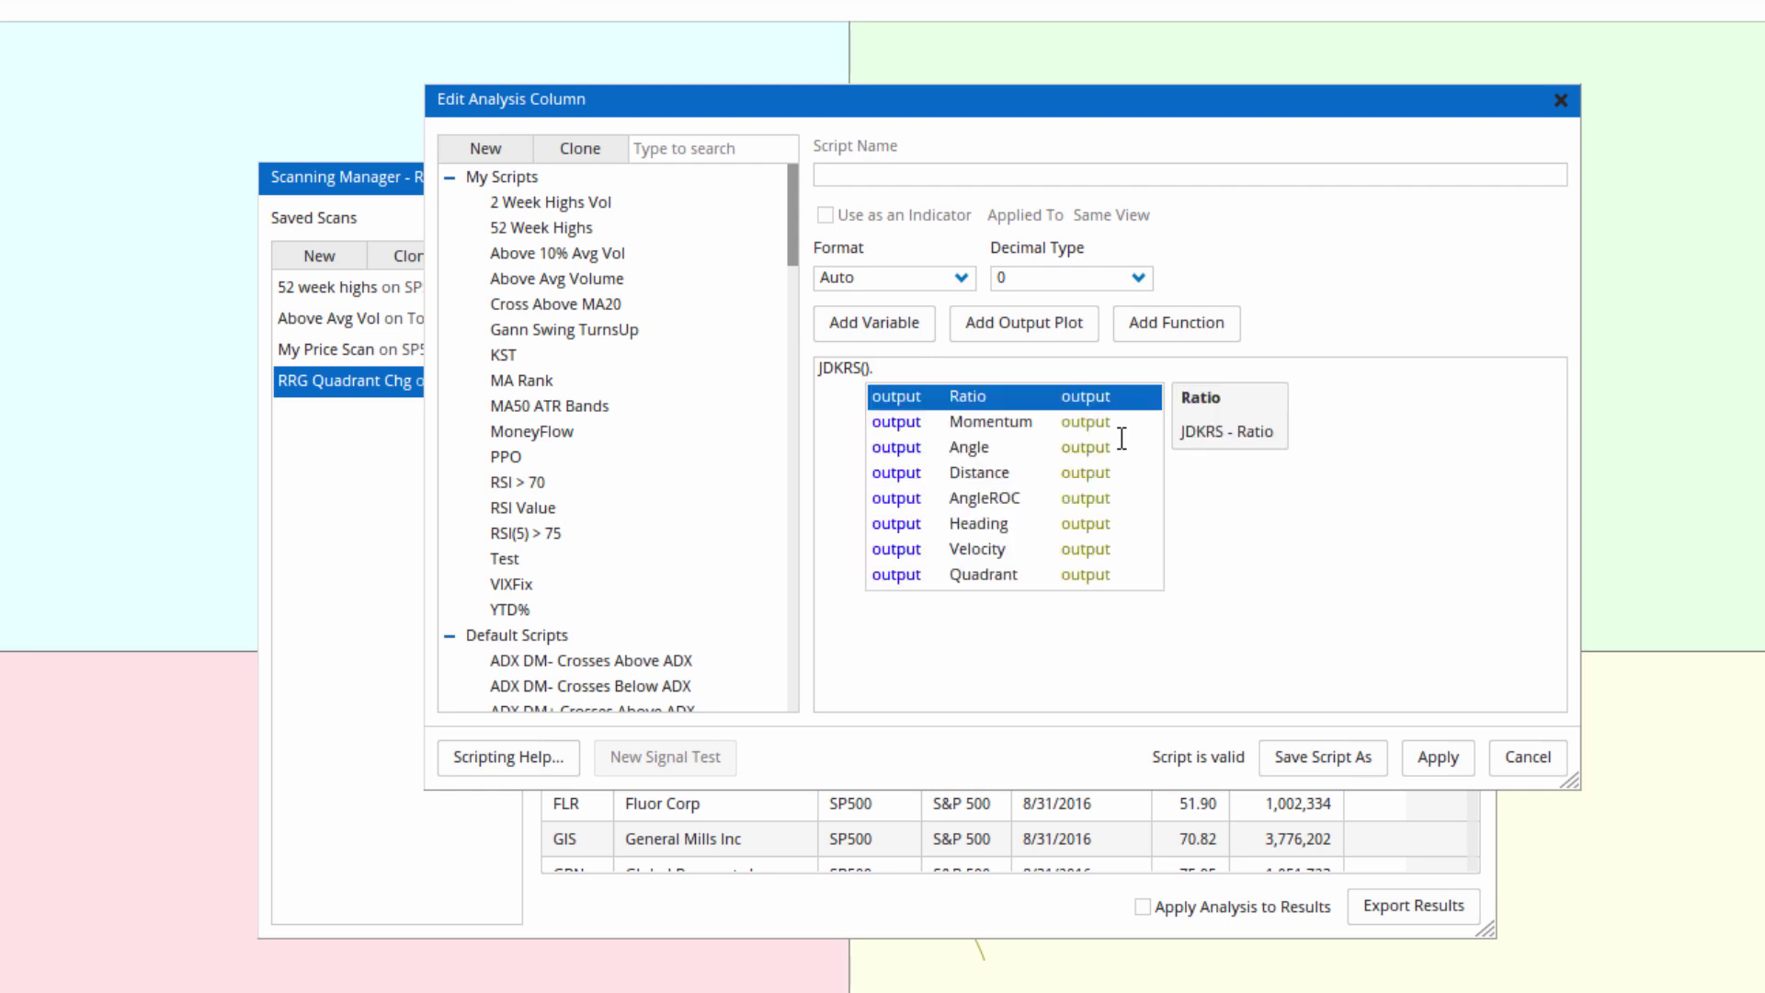
double_click(980, 526)
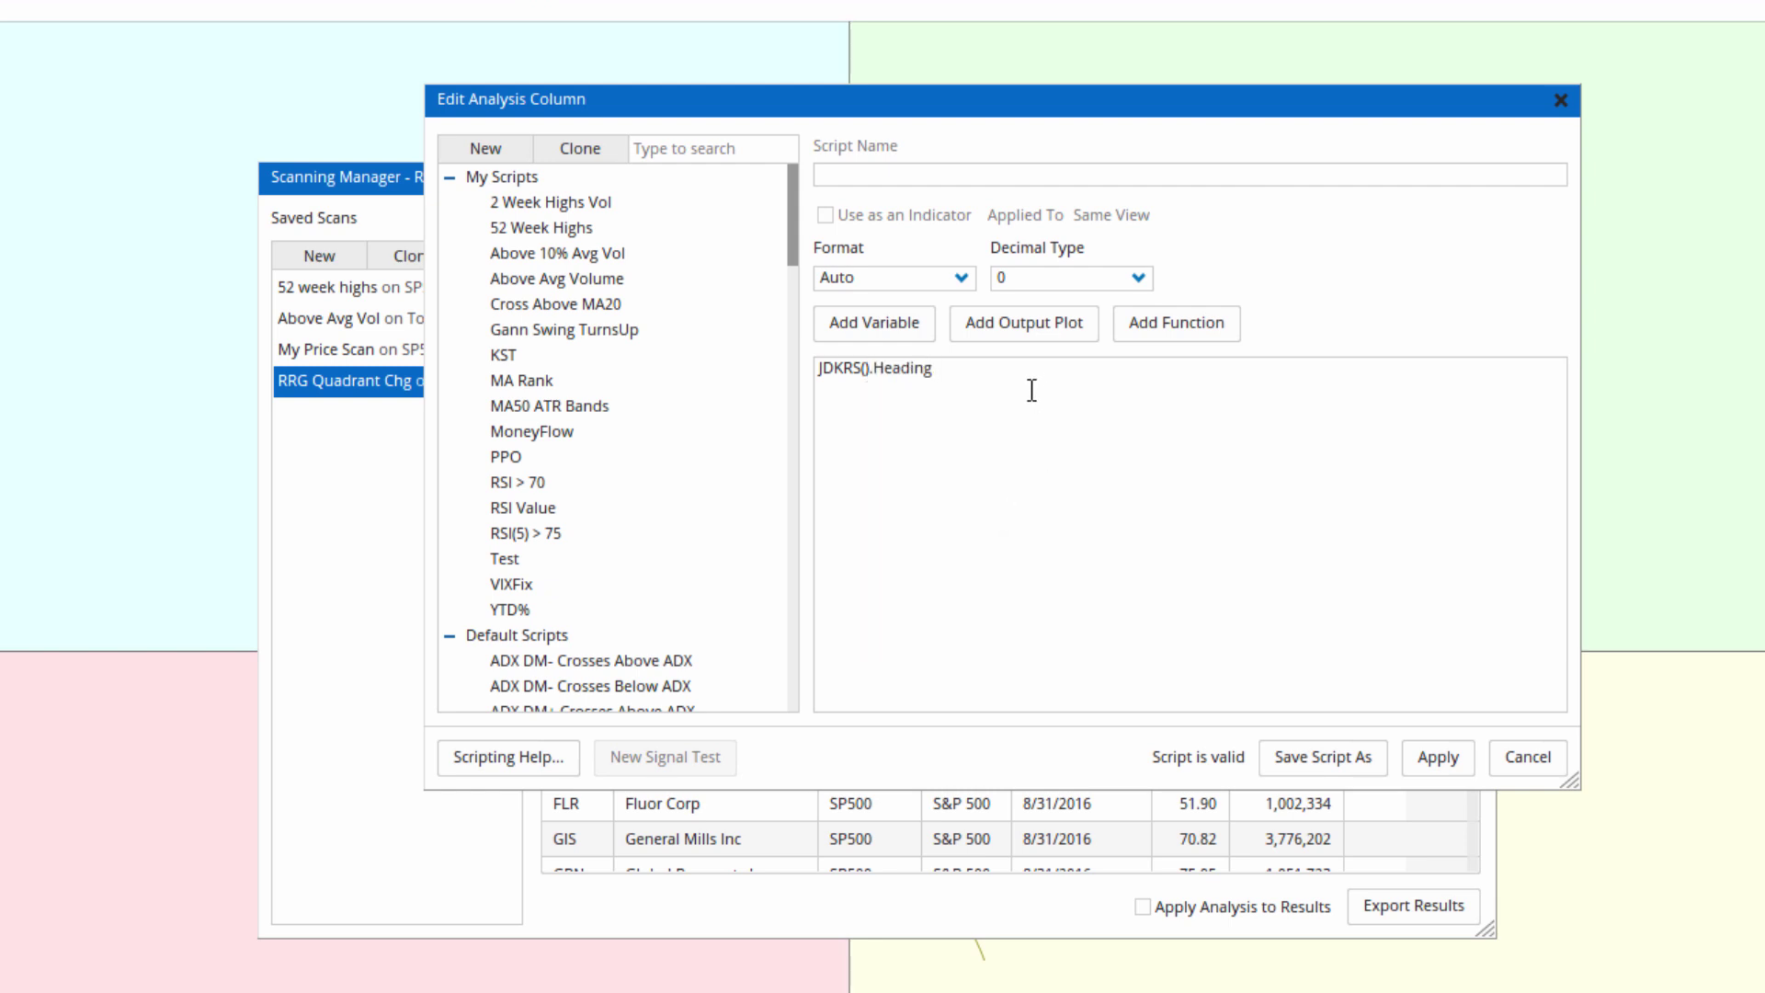
type("cro")
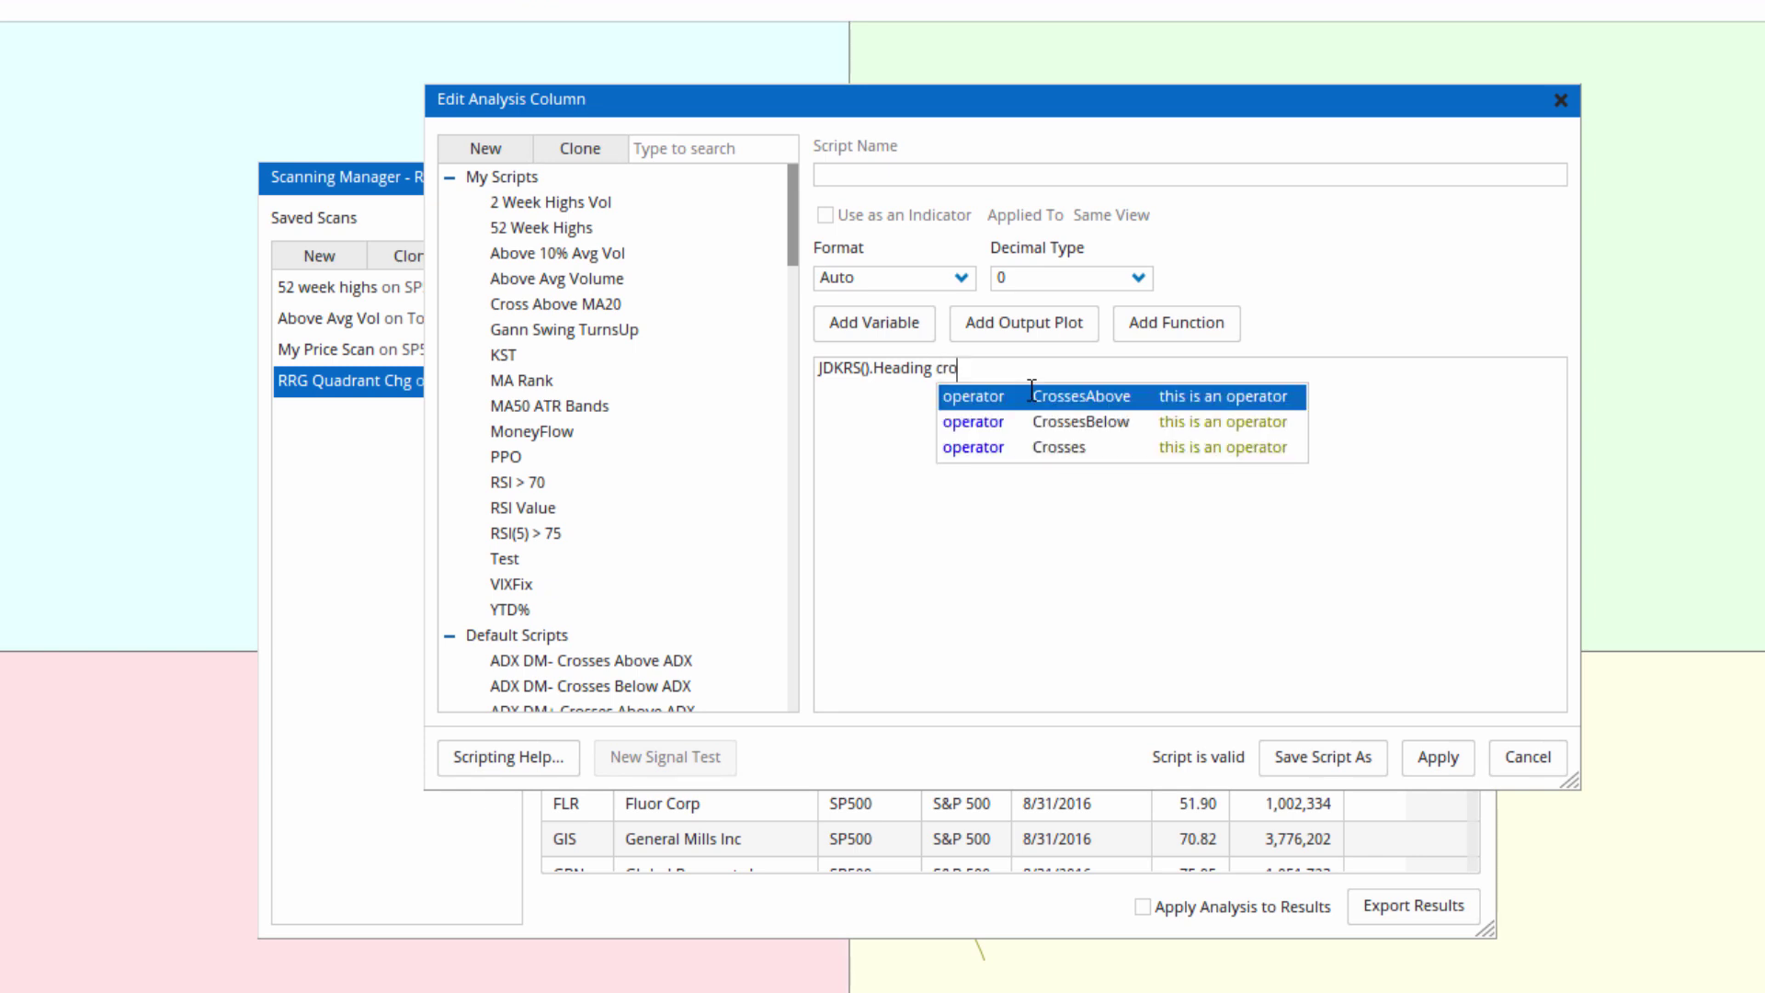
type("sses")
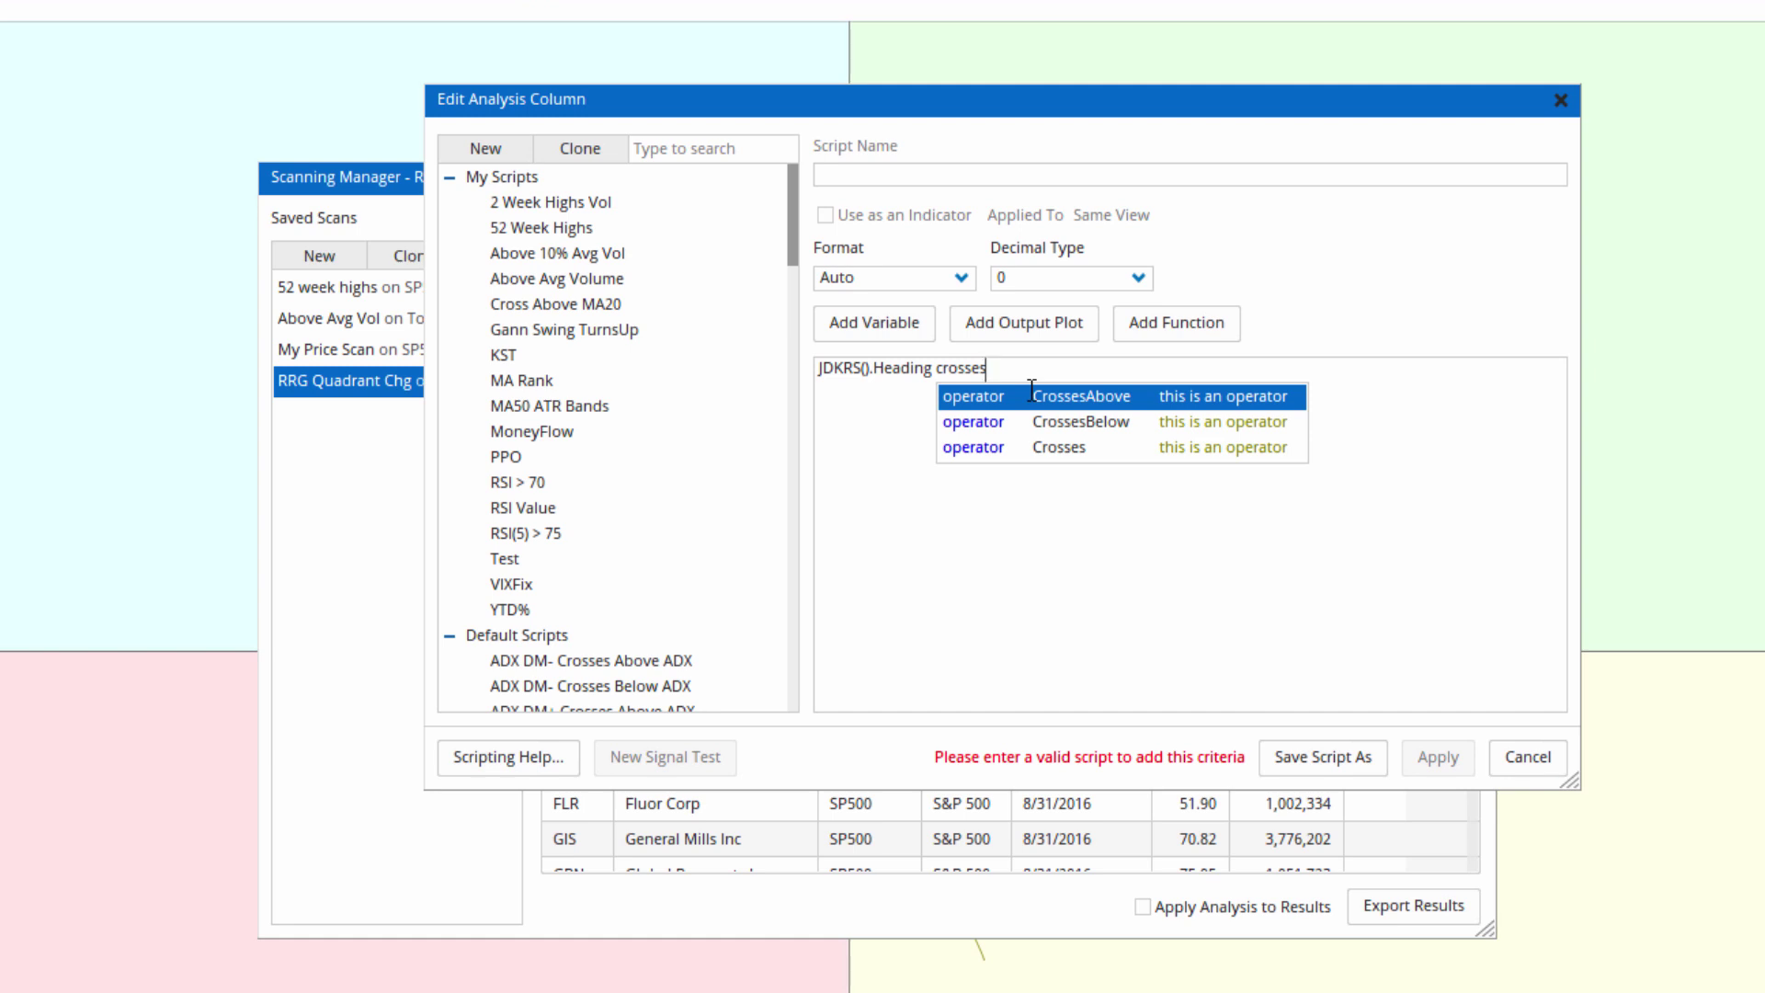
type("abo")
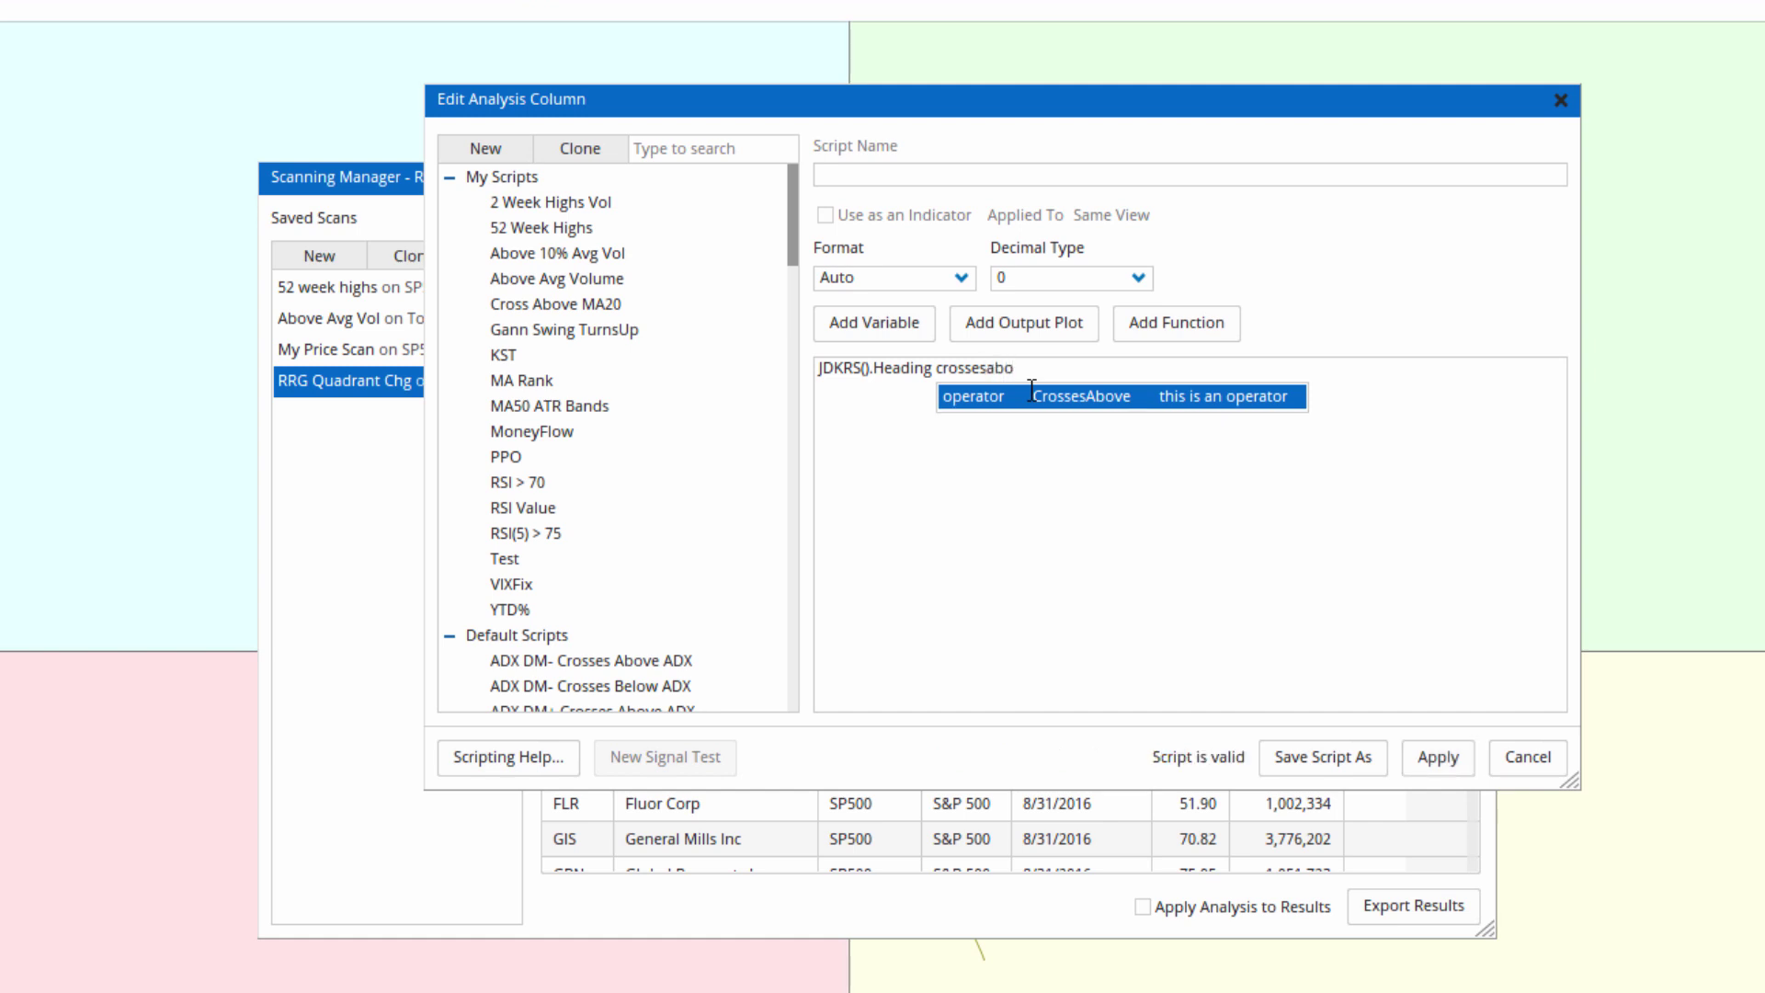
key("Return")
type("45")
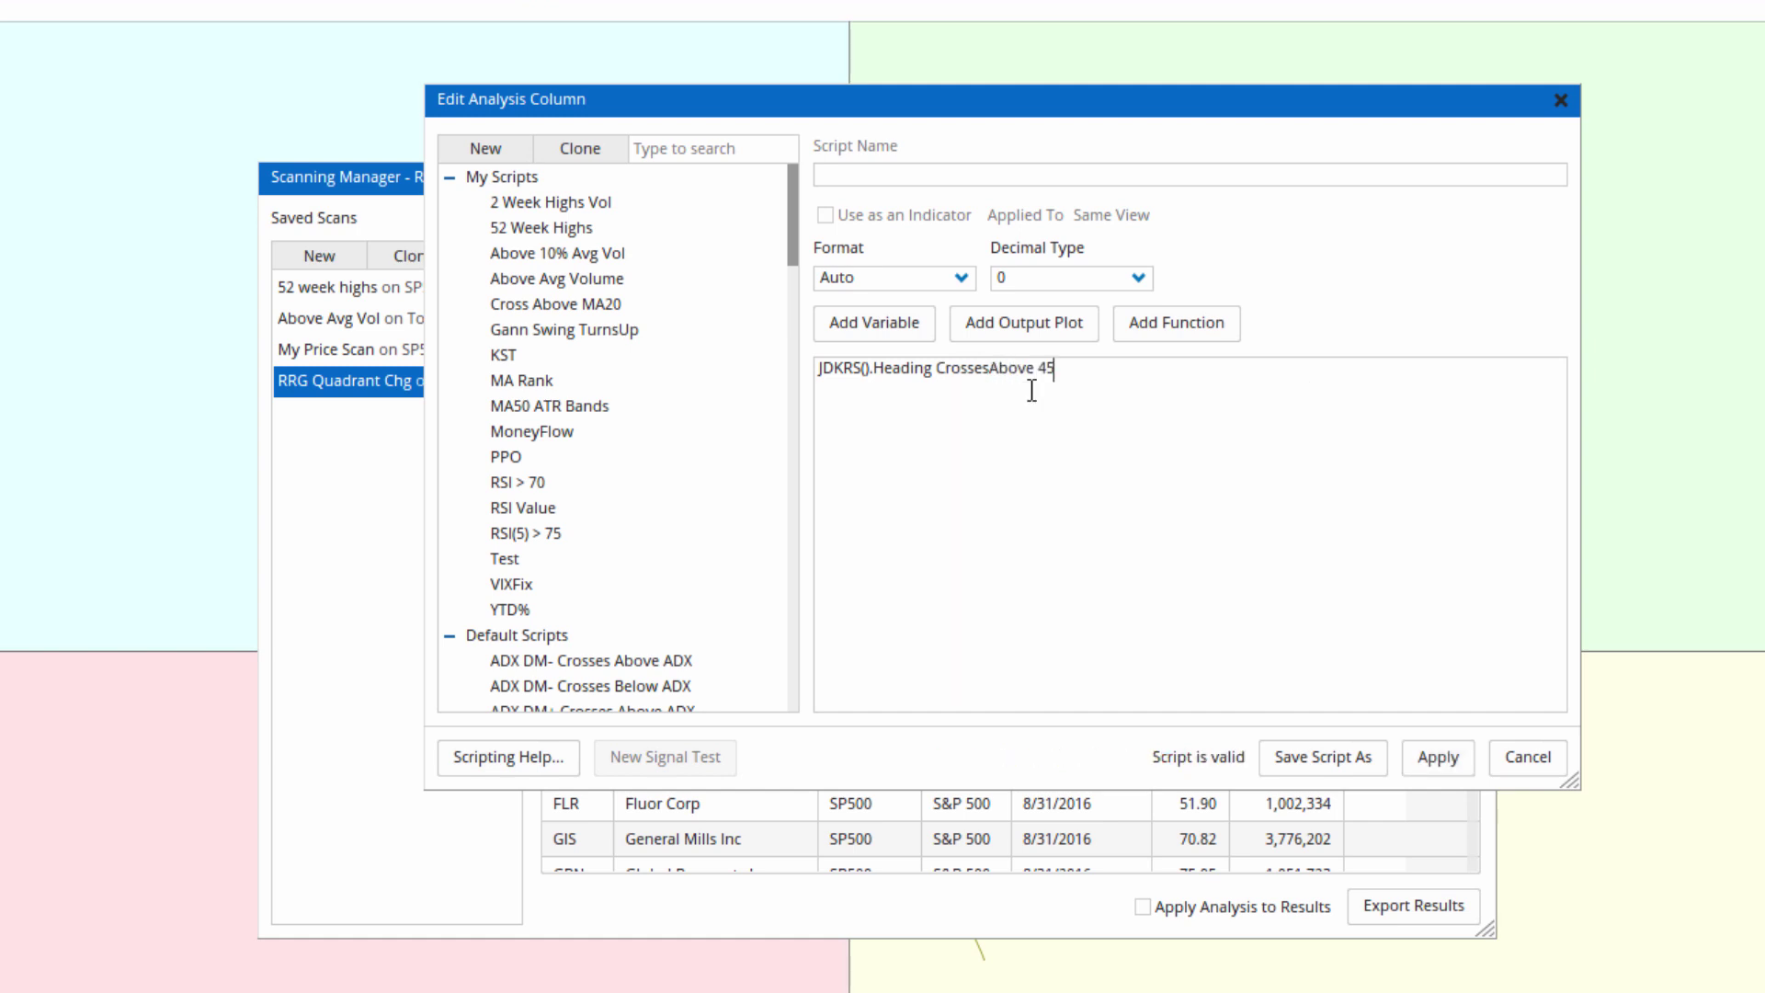
left_click(1439, 757)
- Run the heading scan for 23 S&P 500 stocks and plot them on a new 1 Day RRG
left_click(1432, 505)
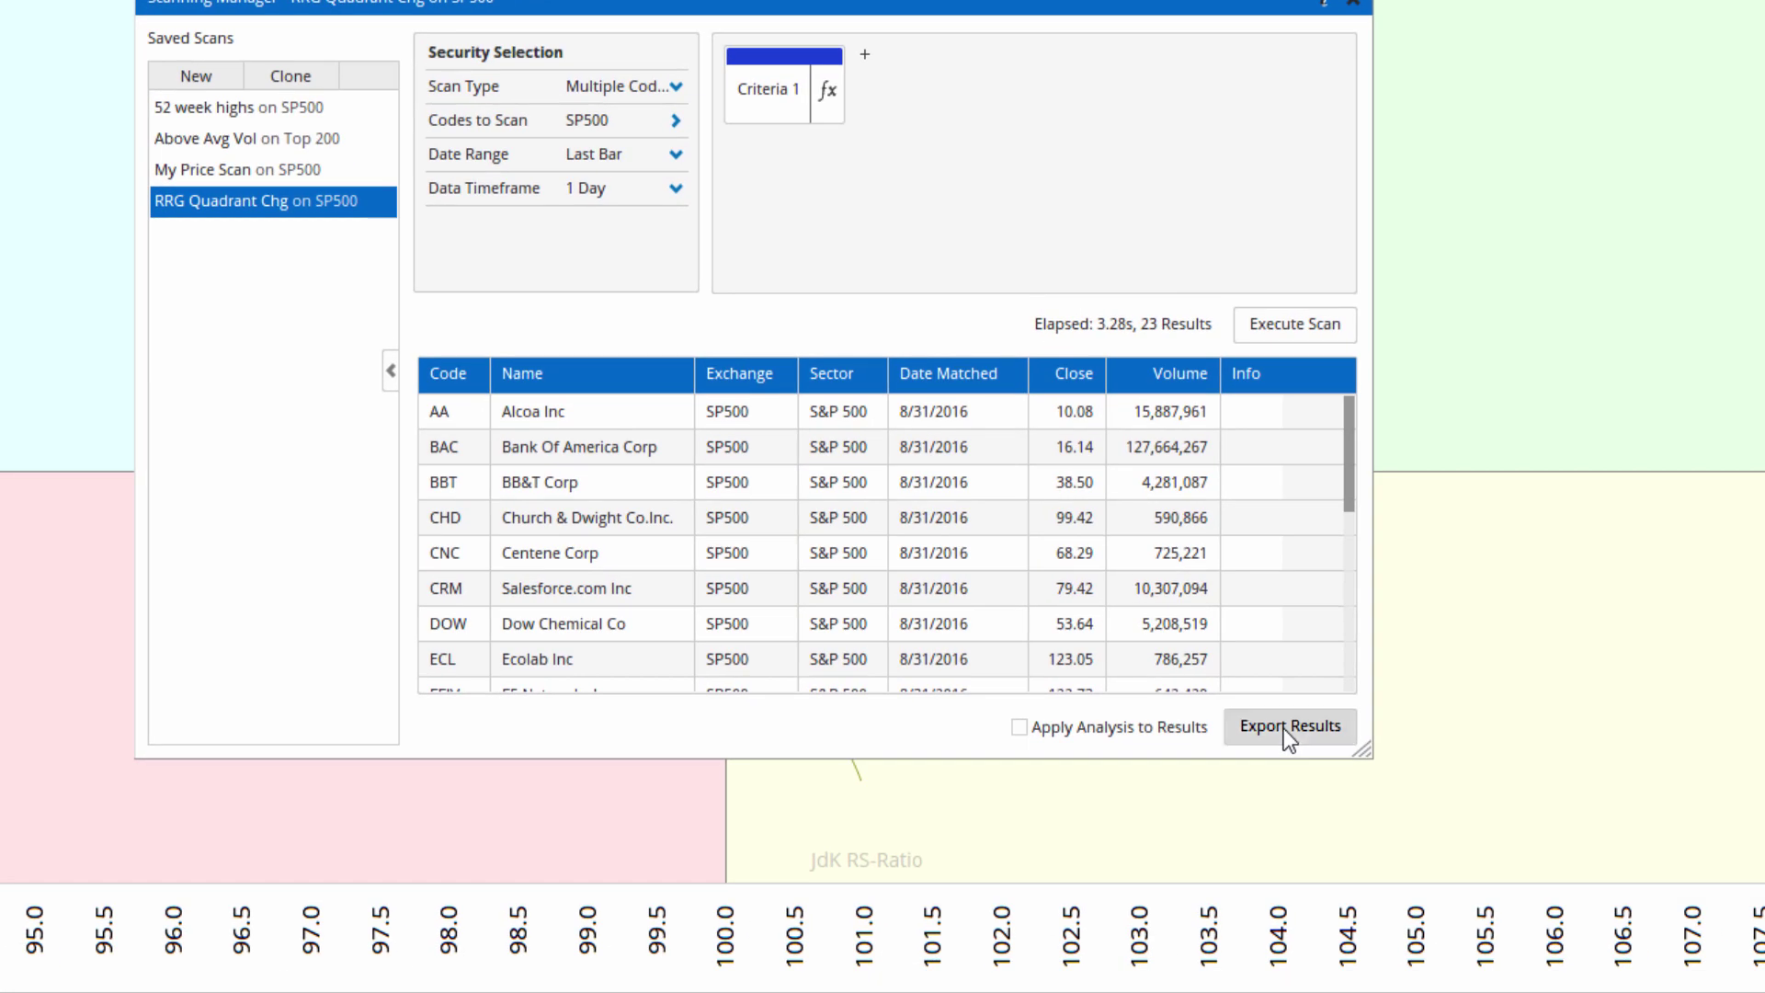
left_click(1283, 727)
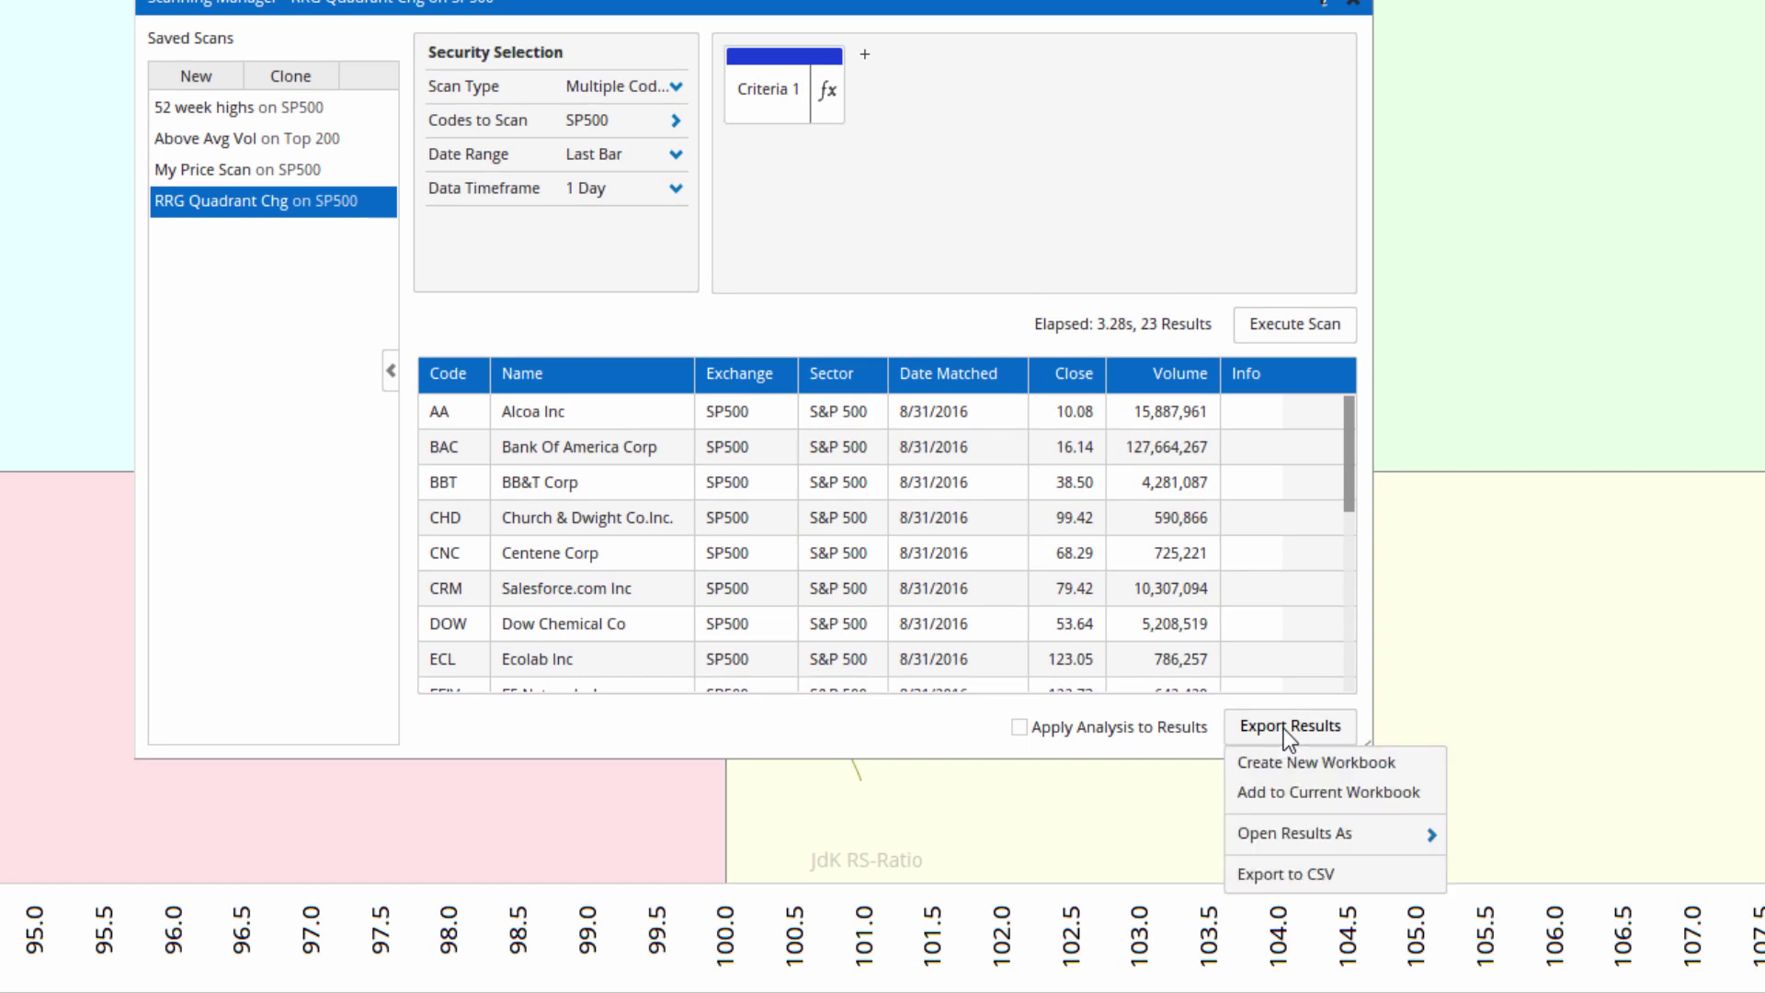
mouse_move(1319, 831)
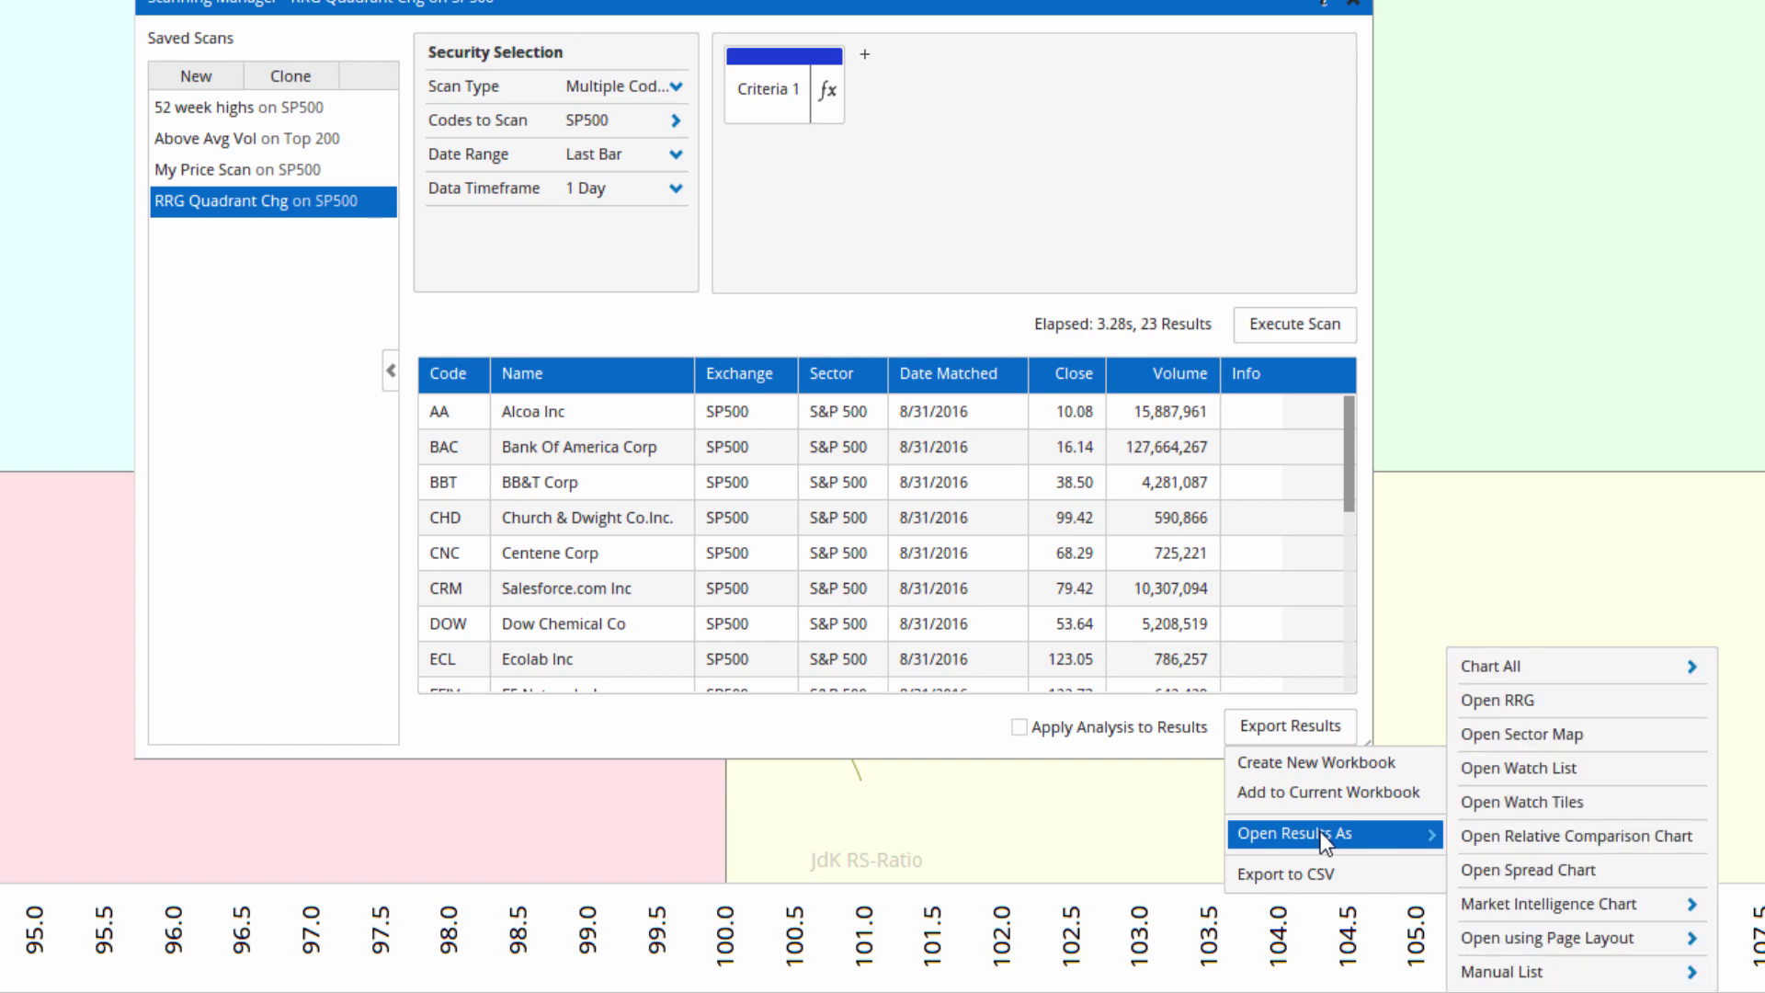
left_click(1491, 701)
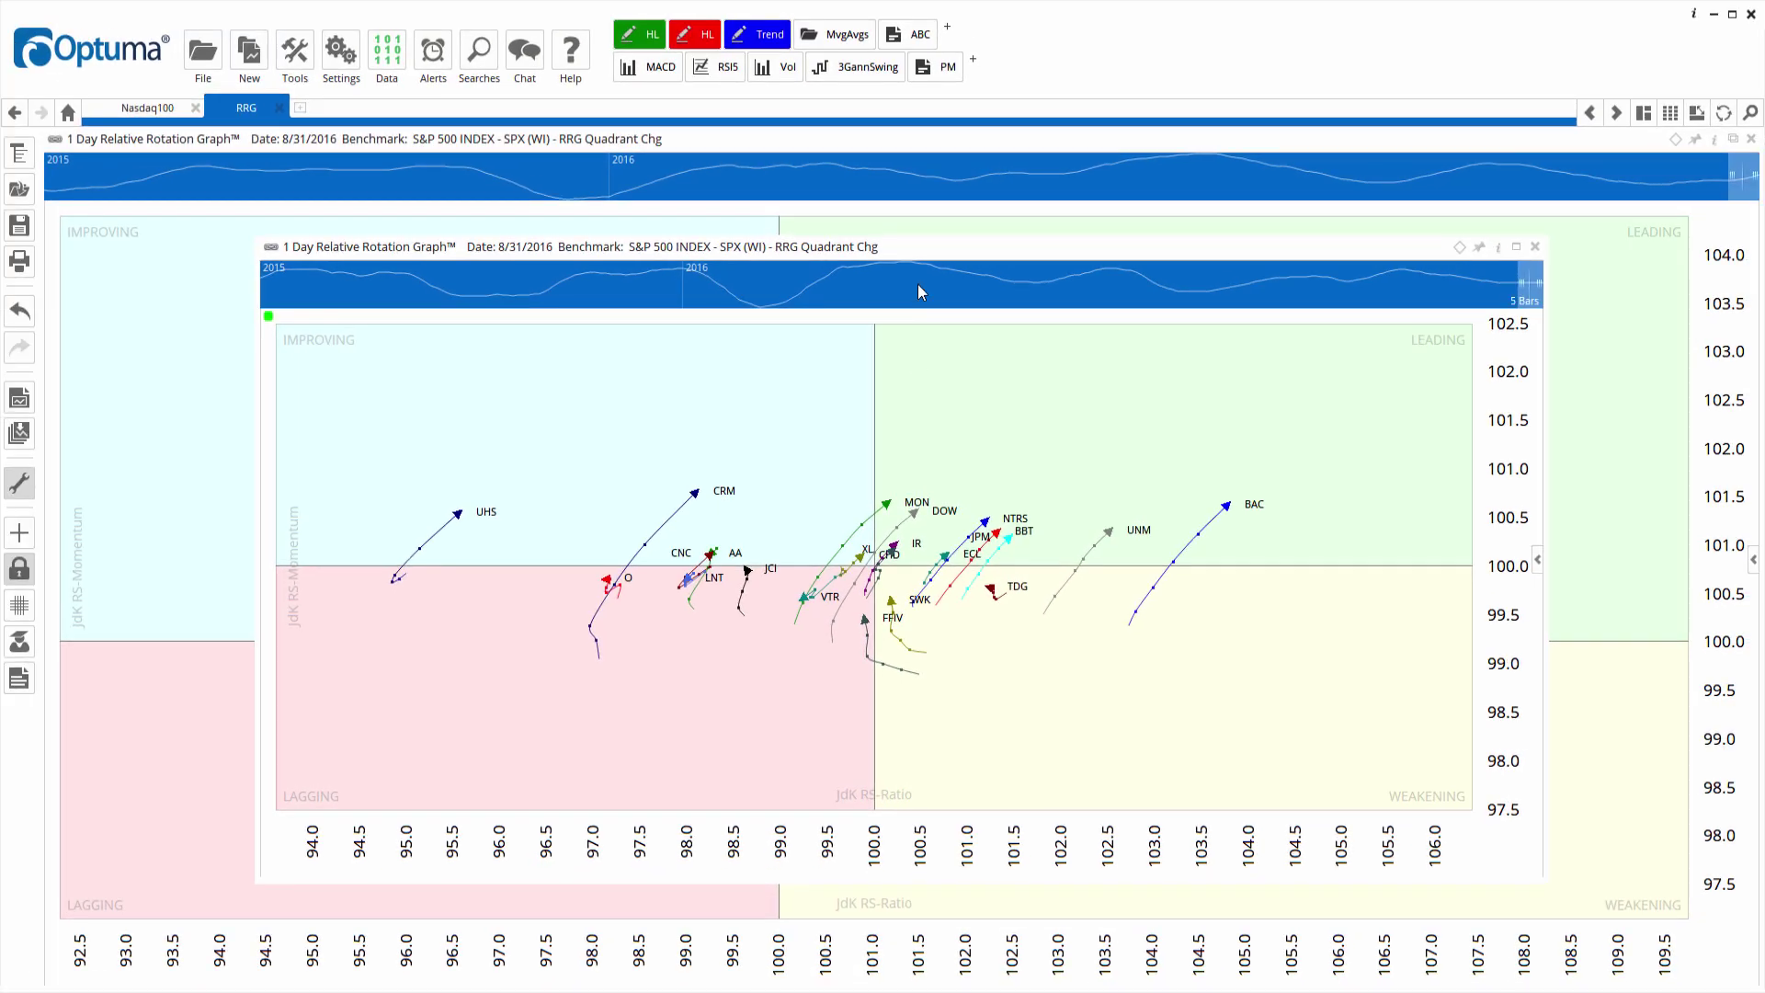
- Dock the new scan RRG as its own tab and compare it with the earlier RRG tab
left_click_drag(907, 246, 913, 114)
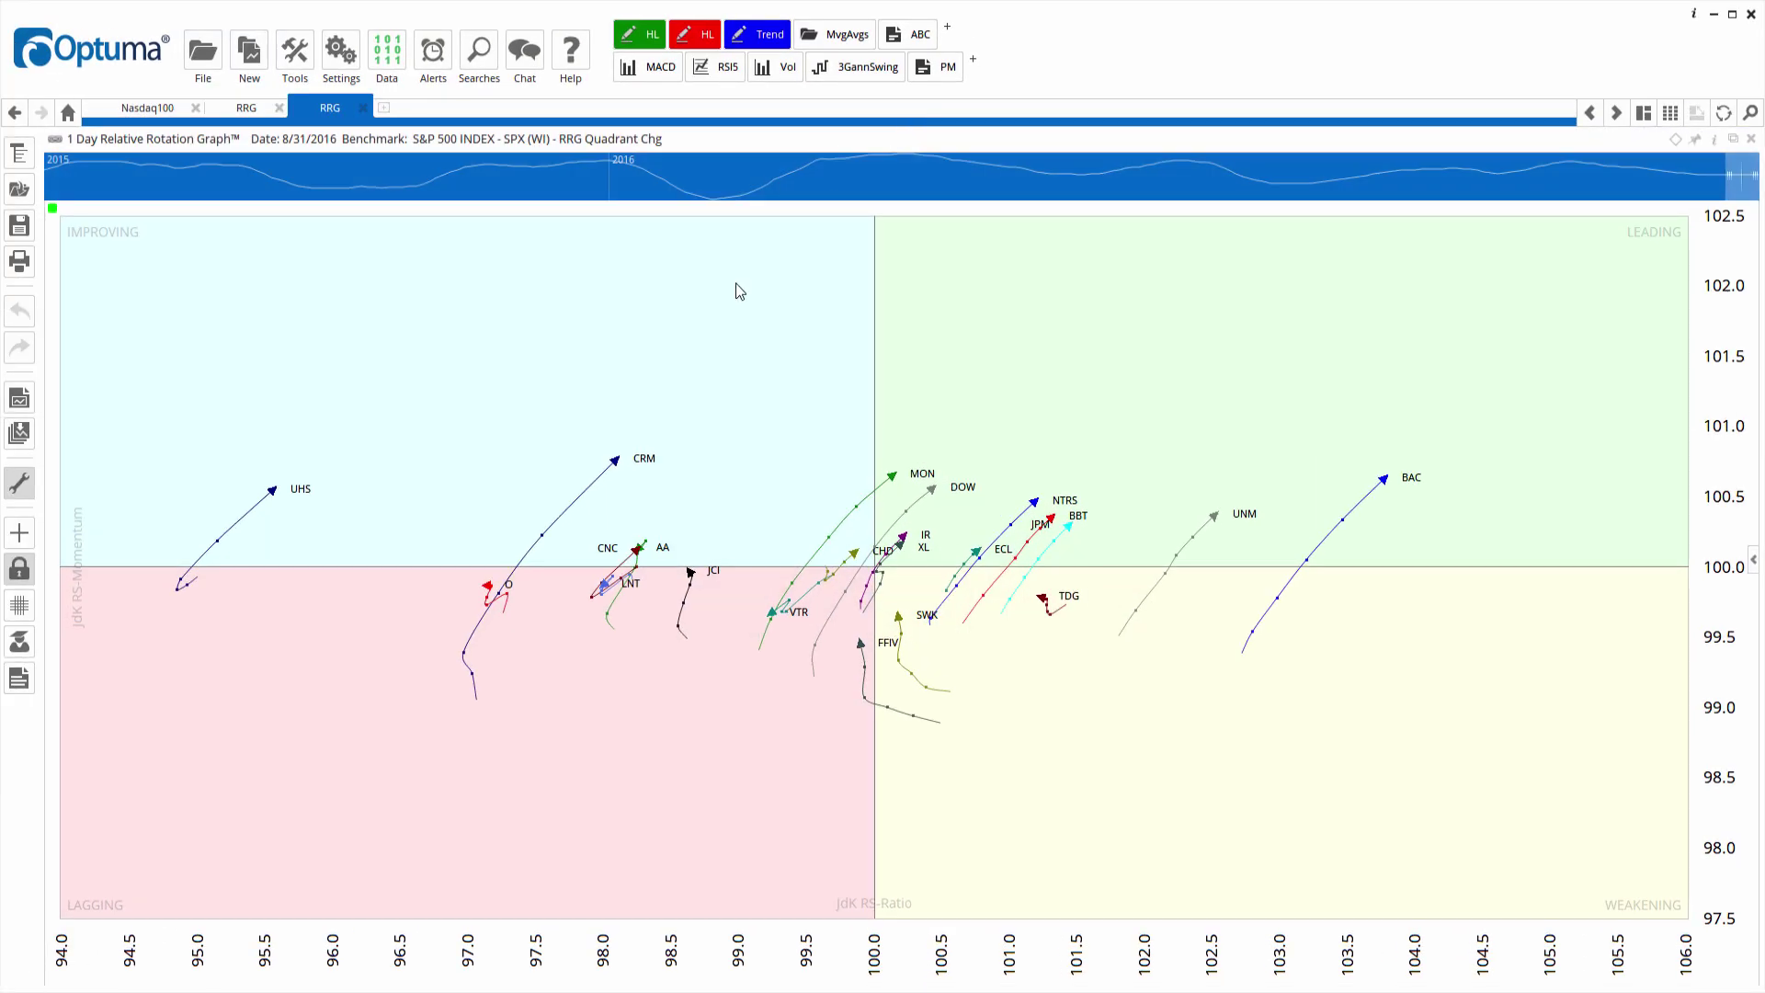
left_click(240, 110)
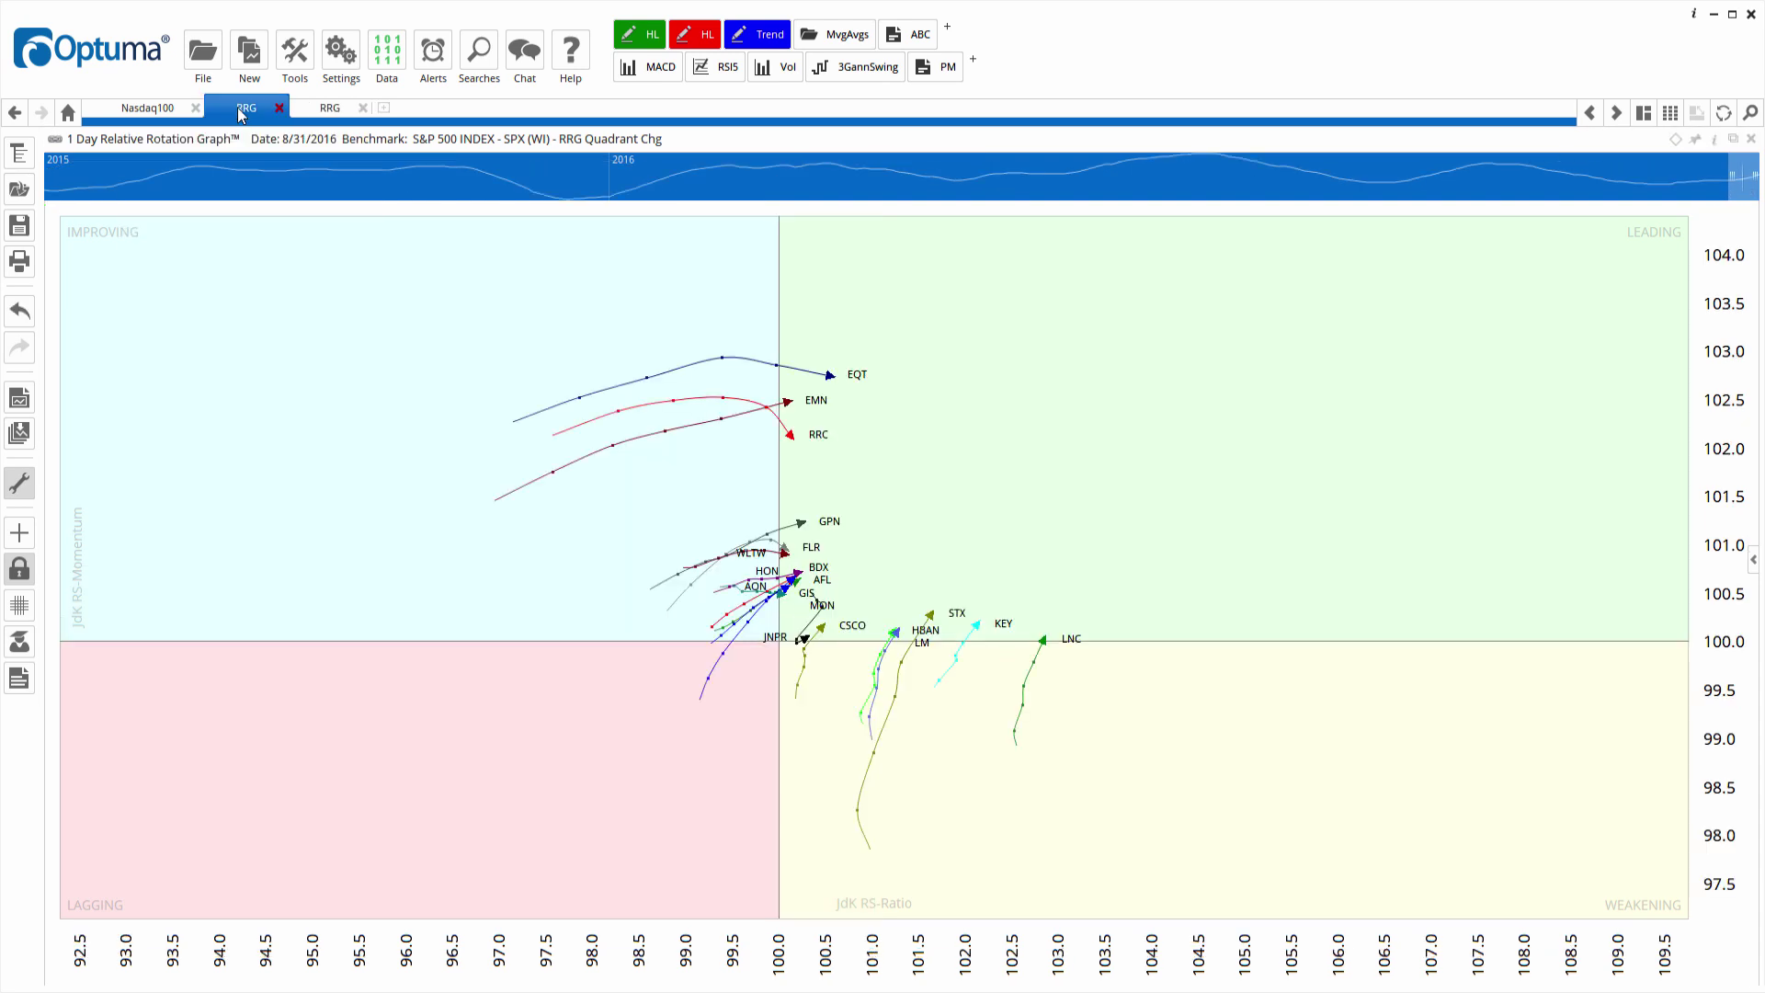
left_click(318, 108)
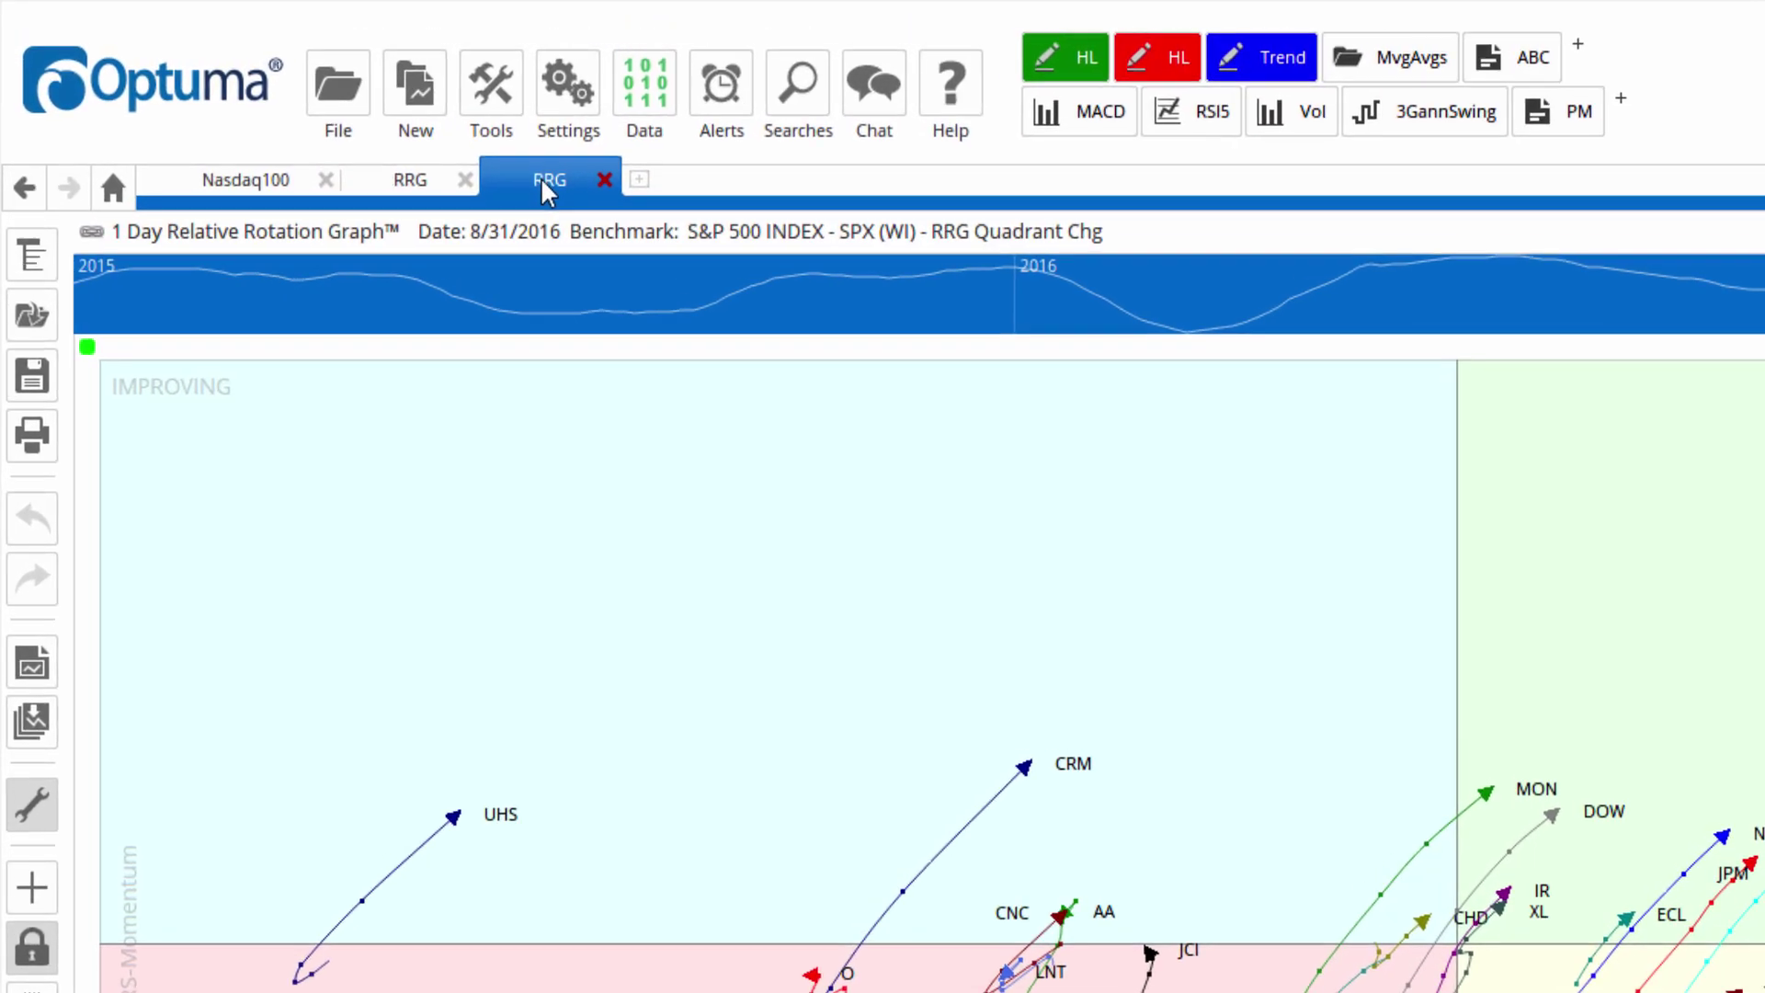
- Rename the new RRG tab to '45 degree'
double_click(544, 182)
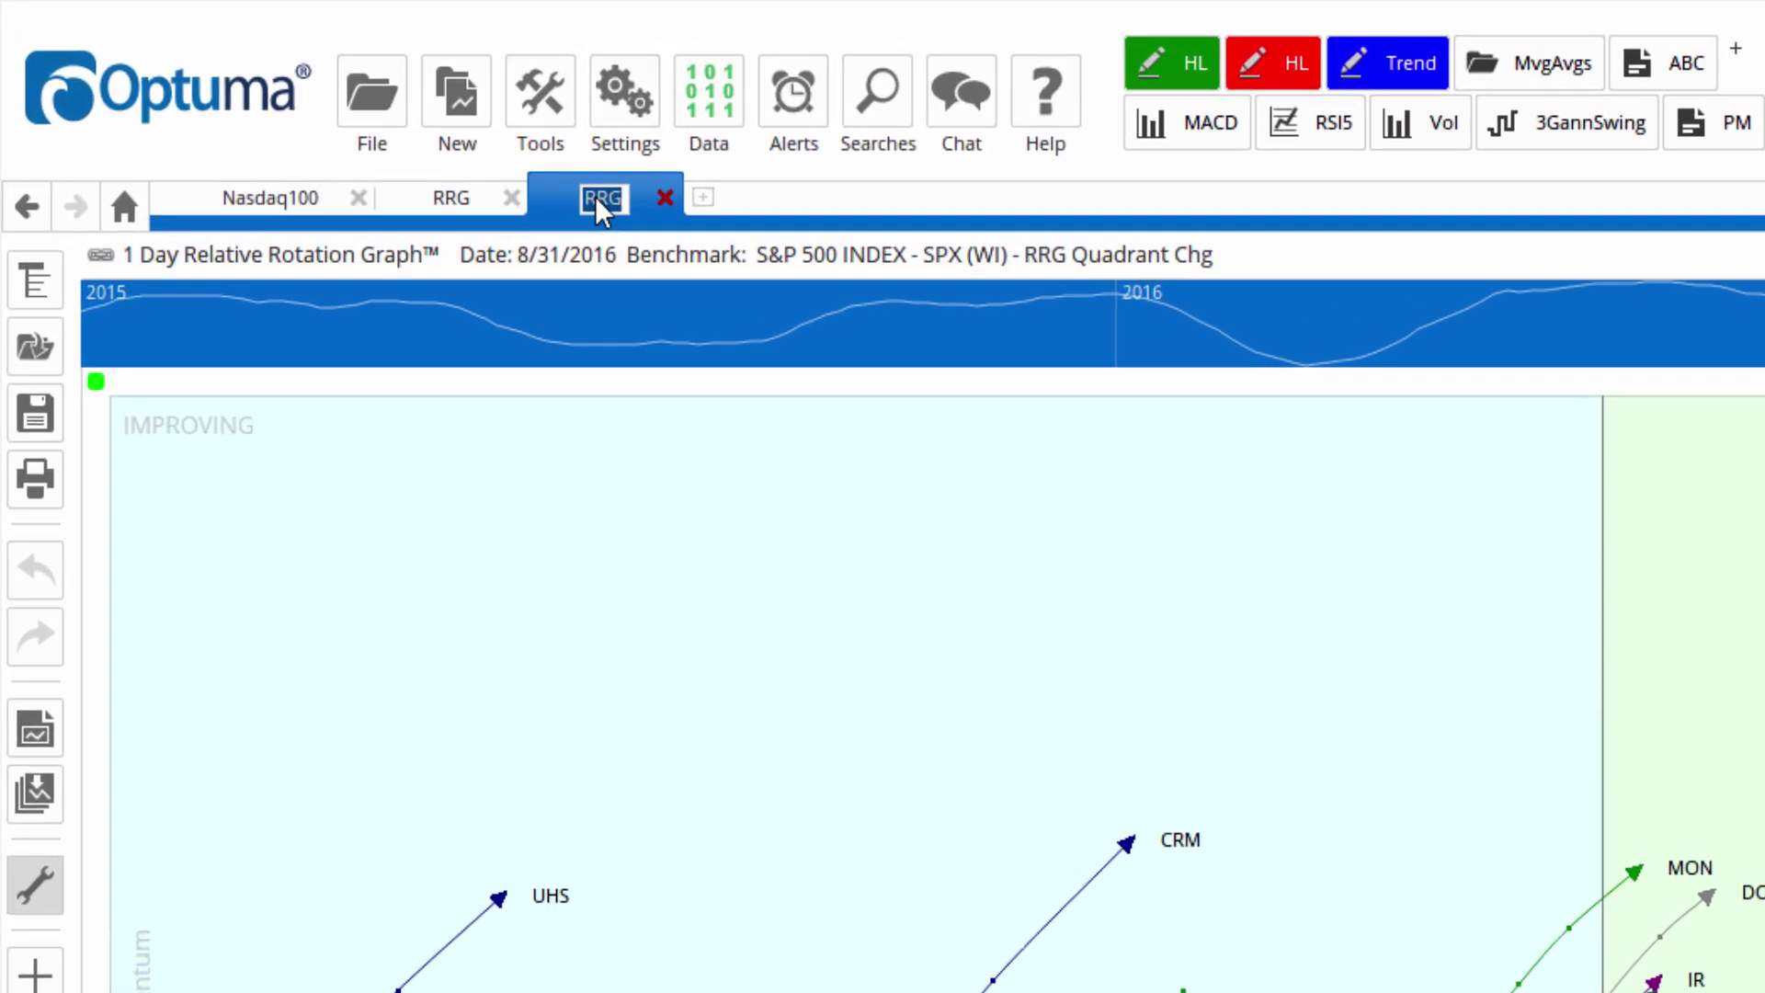
type("54 degree")
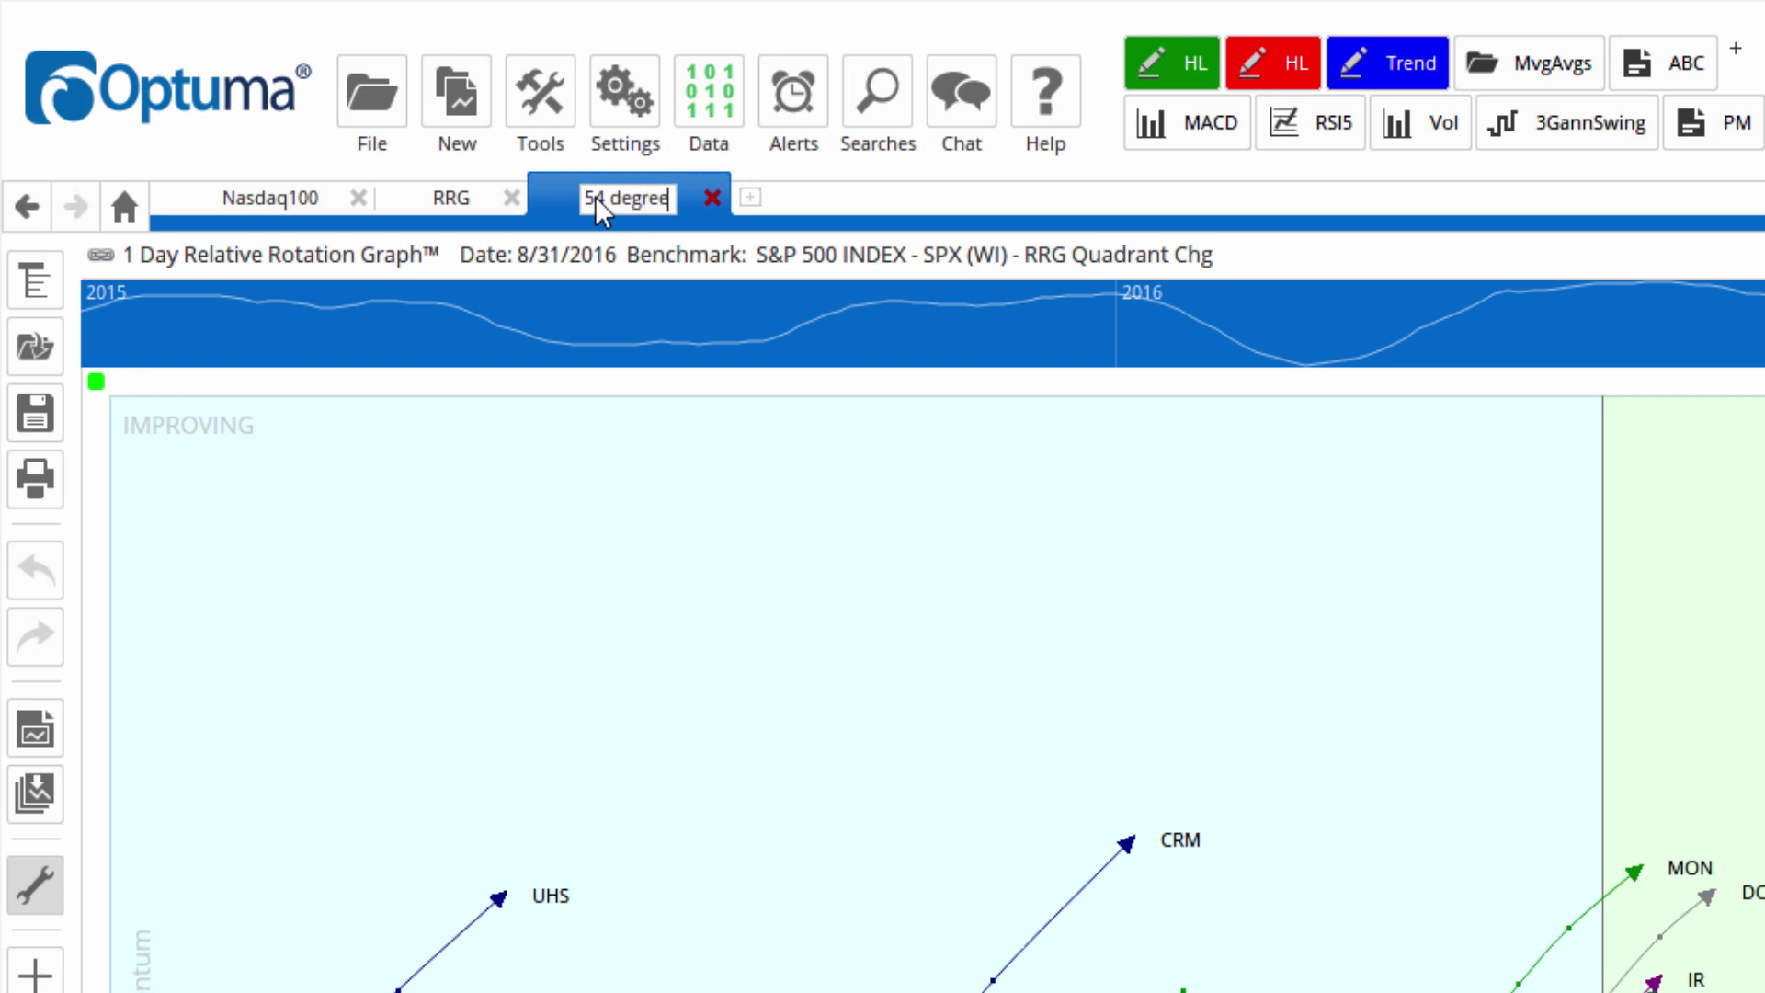
key("BackSpace")
key("BackSpace")
key("BackSpace")
key("BackSpace")
key("BackSpace")
key("BackSpace")
key("BackSpace")
key("BackSpace")
key("BackSpace")
type("45")
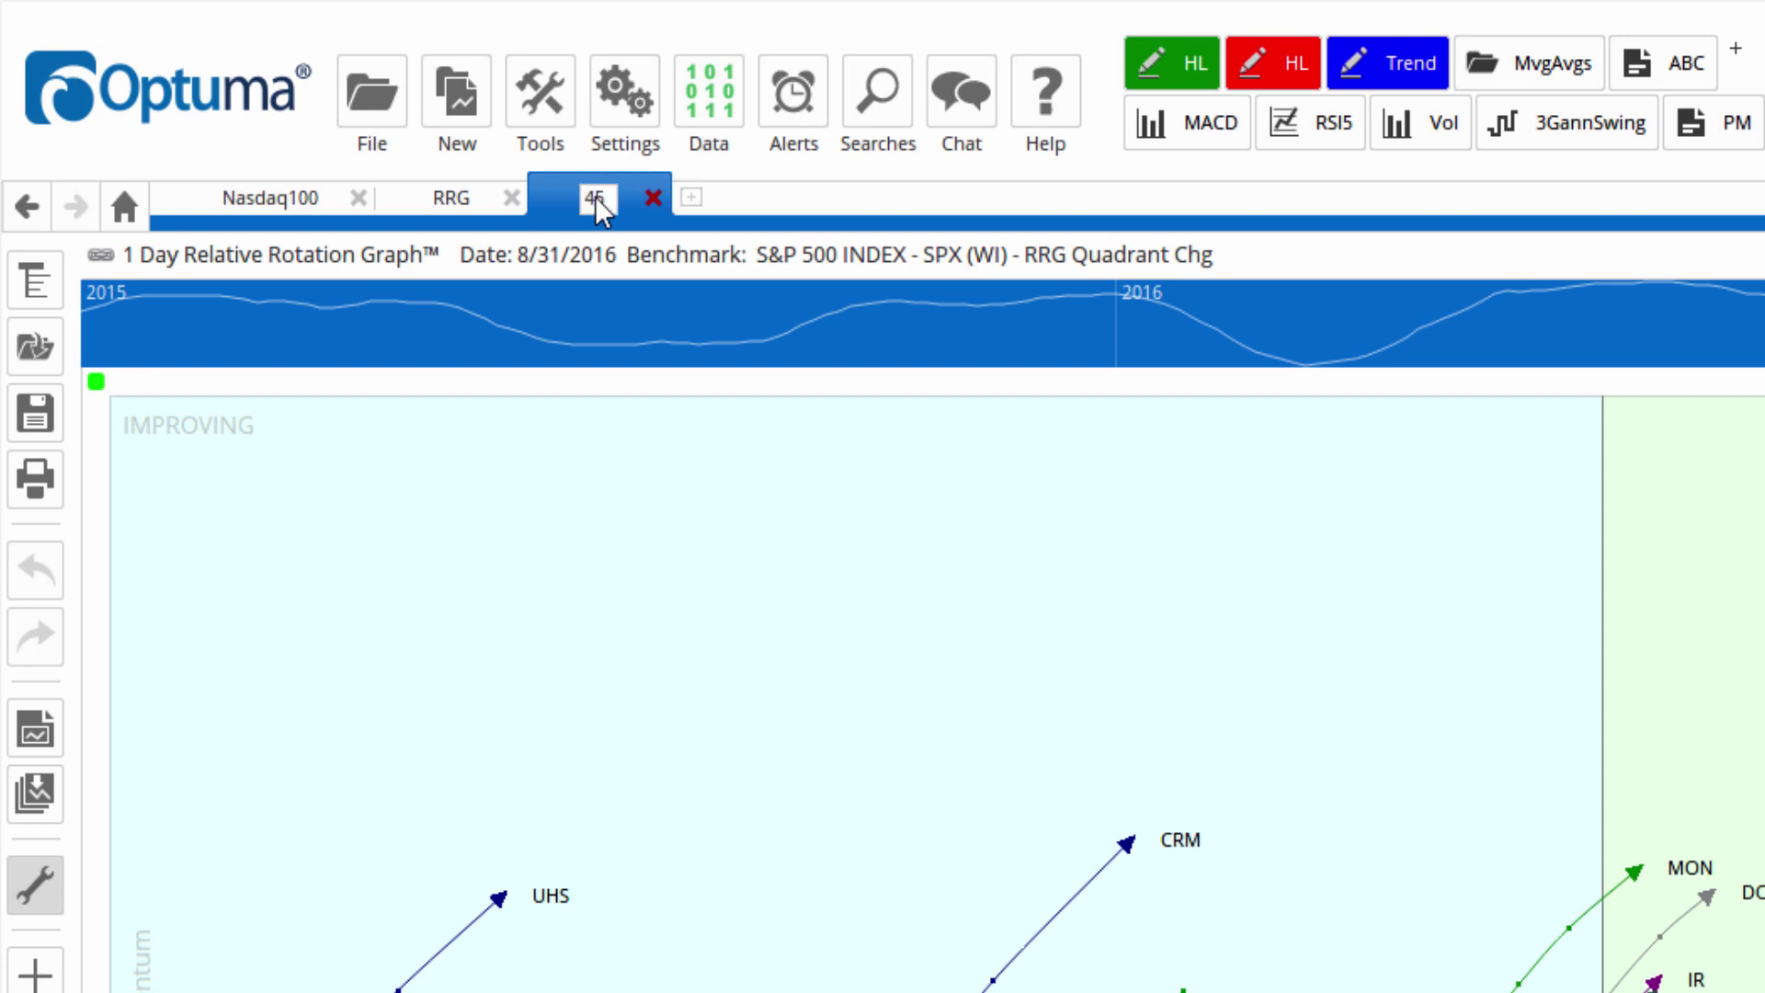
type(" degrre")
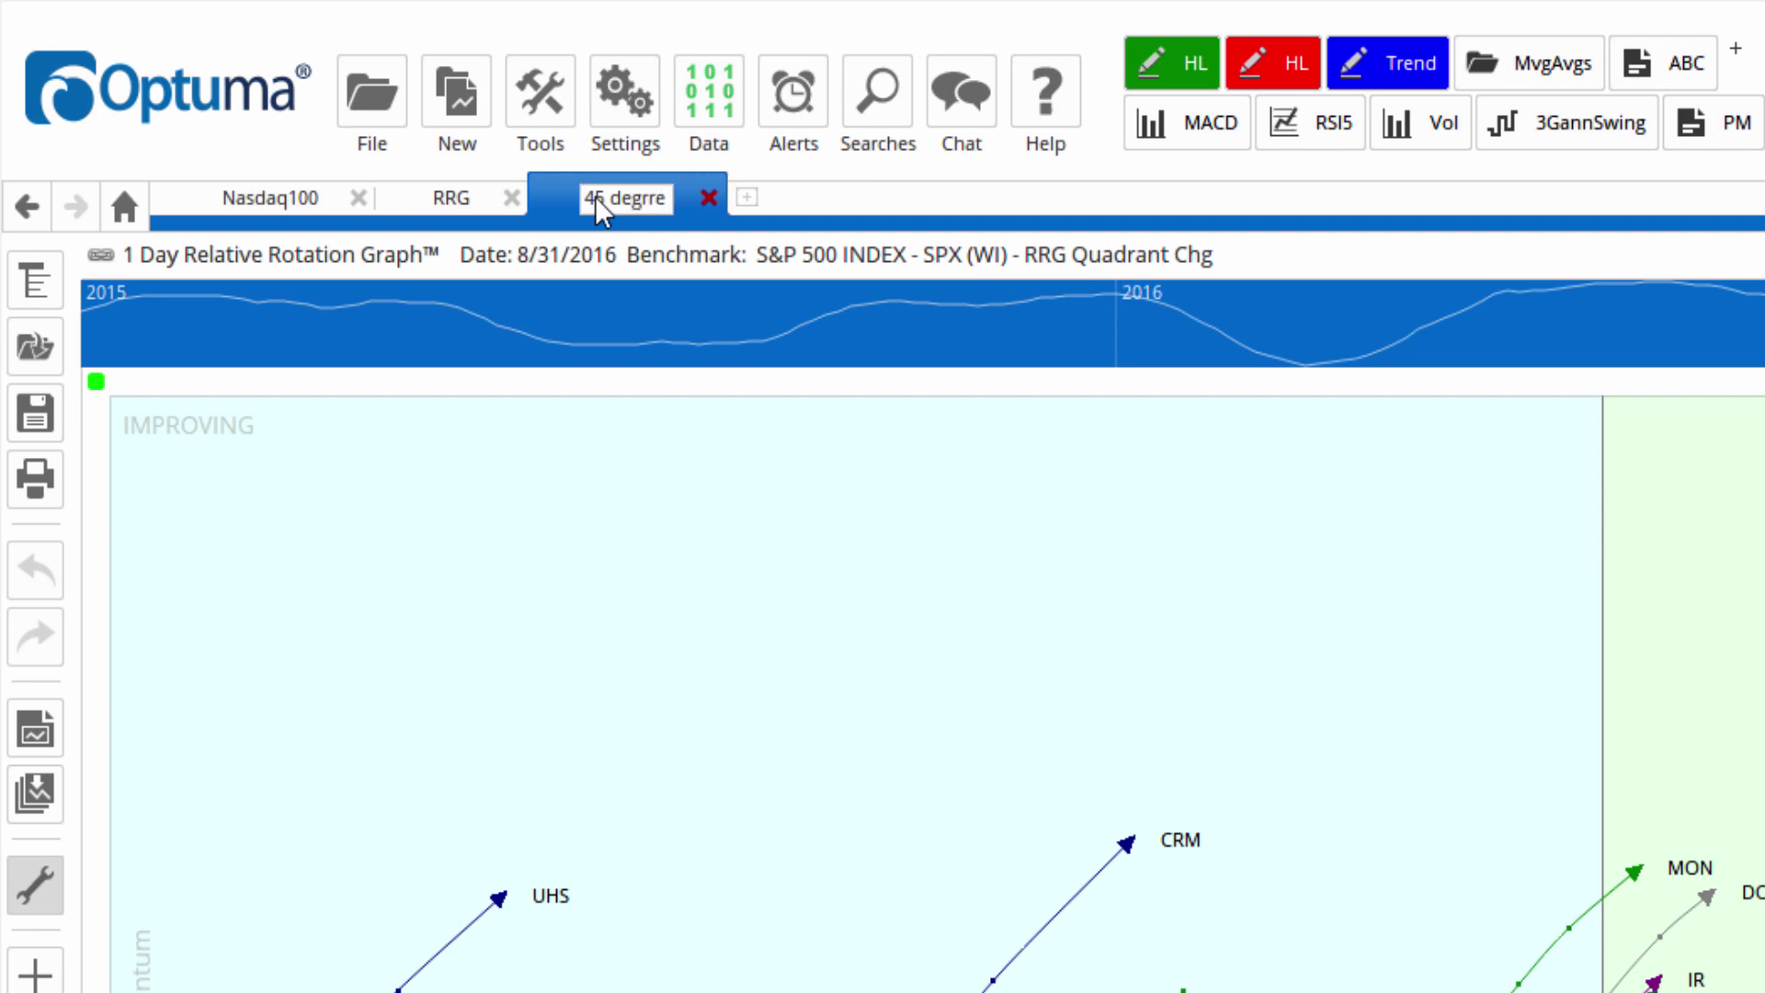
key("BackSpace")
key("BackSpace")
type("ee")
key("Return")
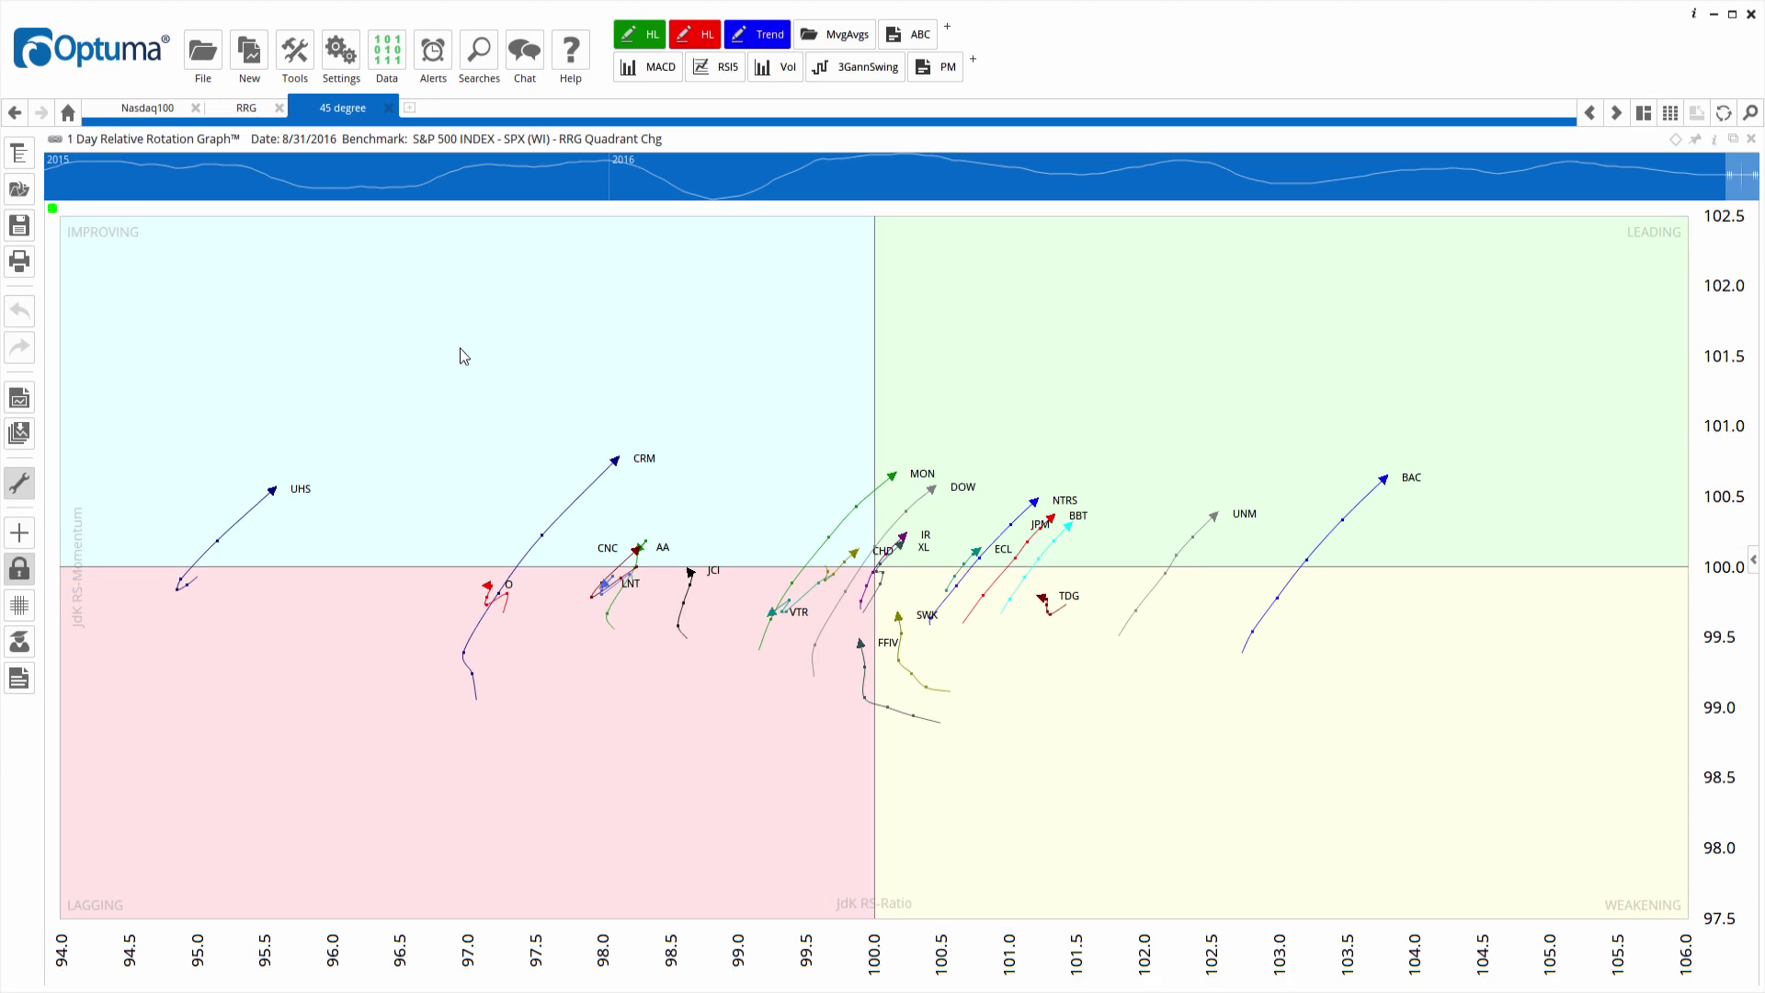
- Show the 45 degree chart's properties, including its link to the RRG Quadrant Chg scan list
left_click(20, 156)
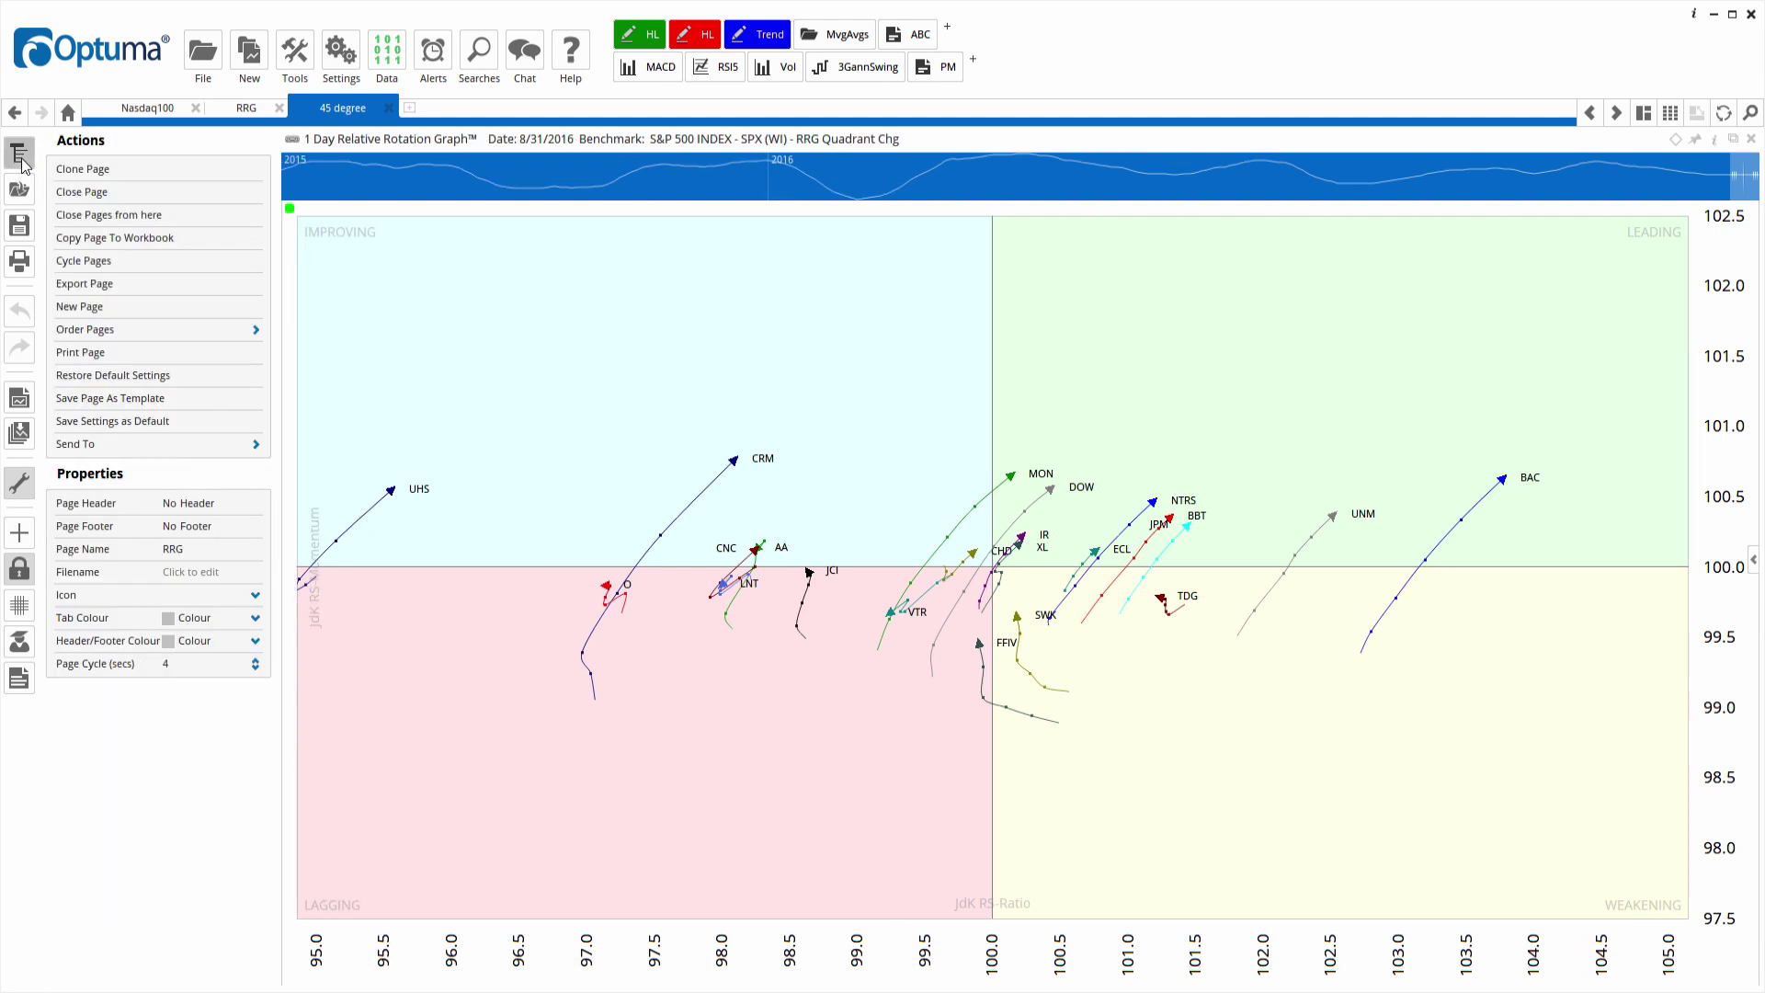
left_click(582, 318)
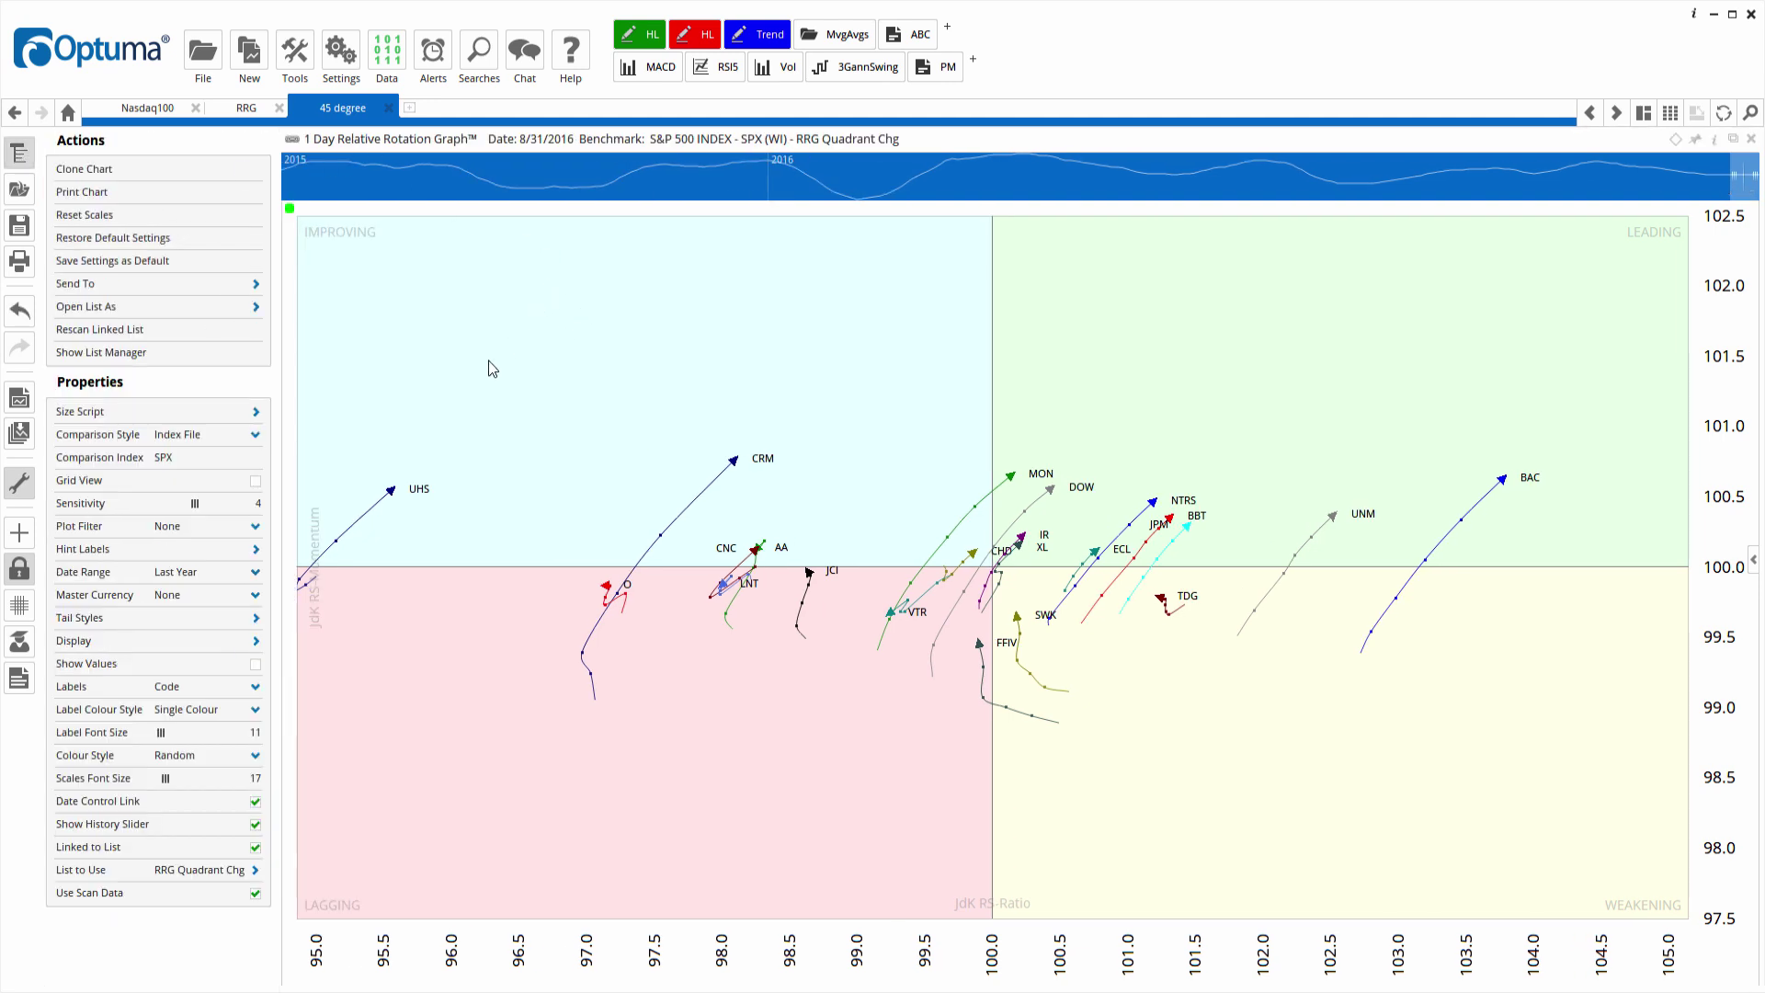